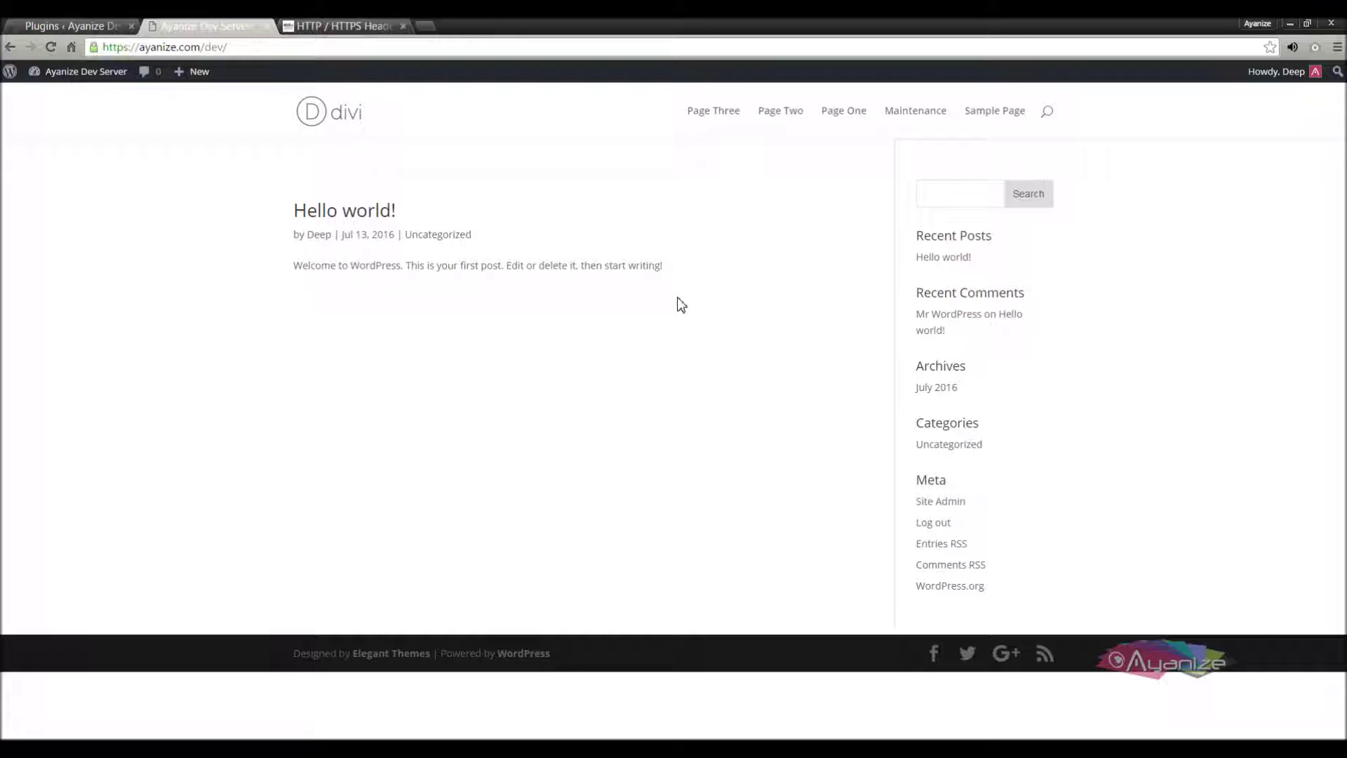
View Page Three, Page Two, Page One, Maintenance and Sample Page, then return to the Hello world! homepage
click(728, 120)
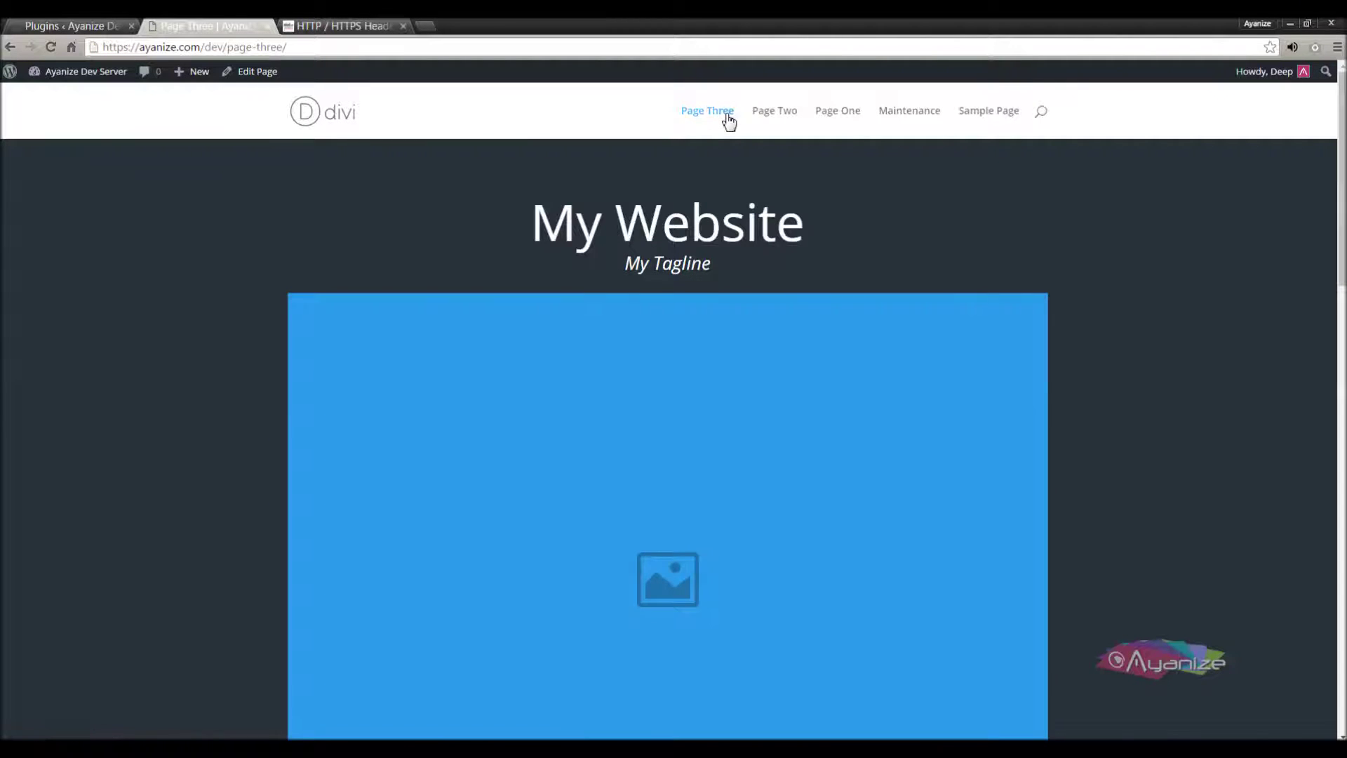
click(784, 116)
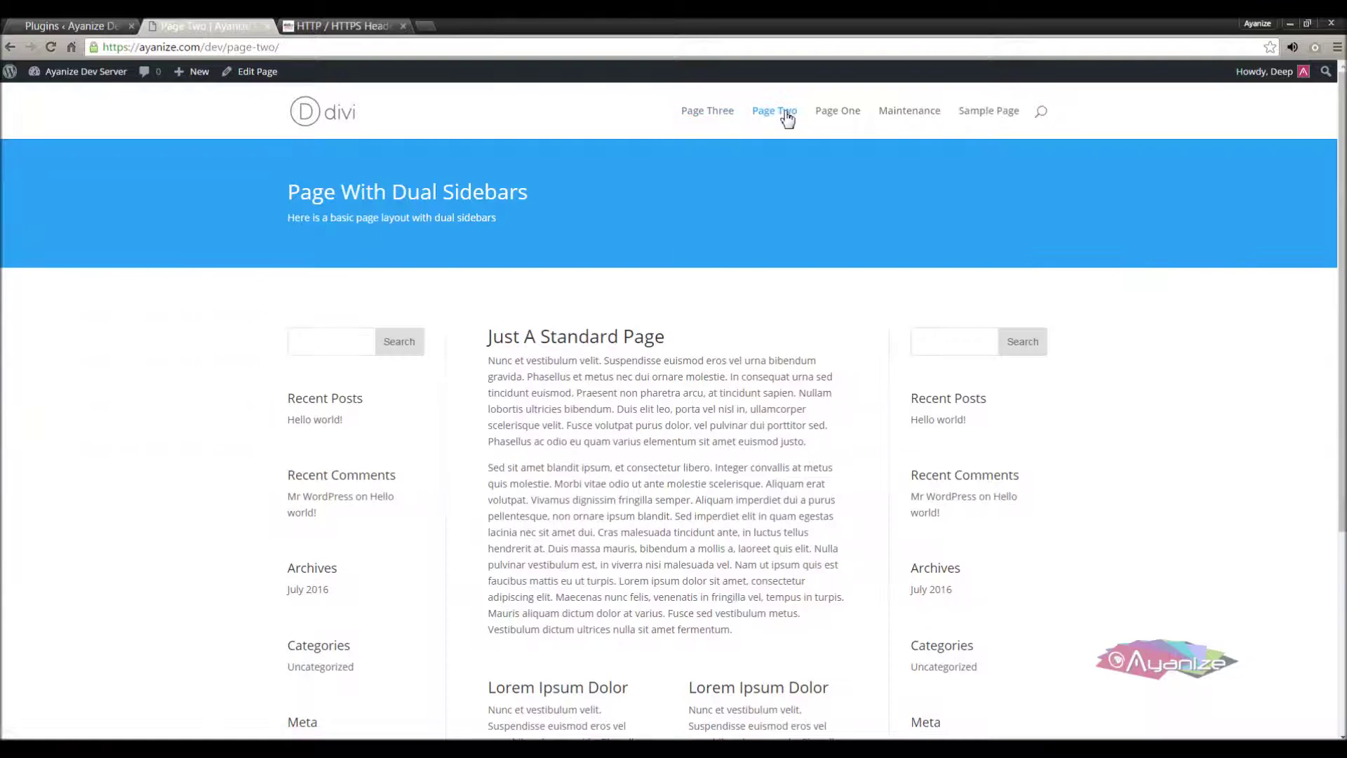
click(854, 121)
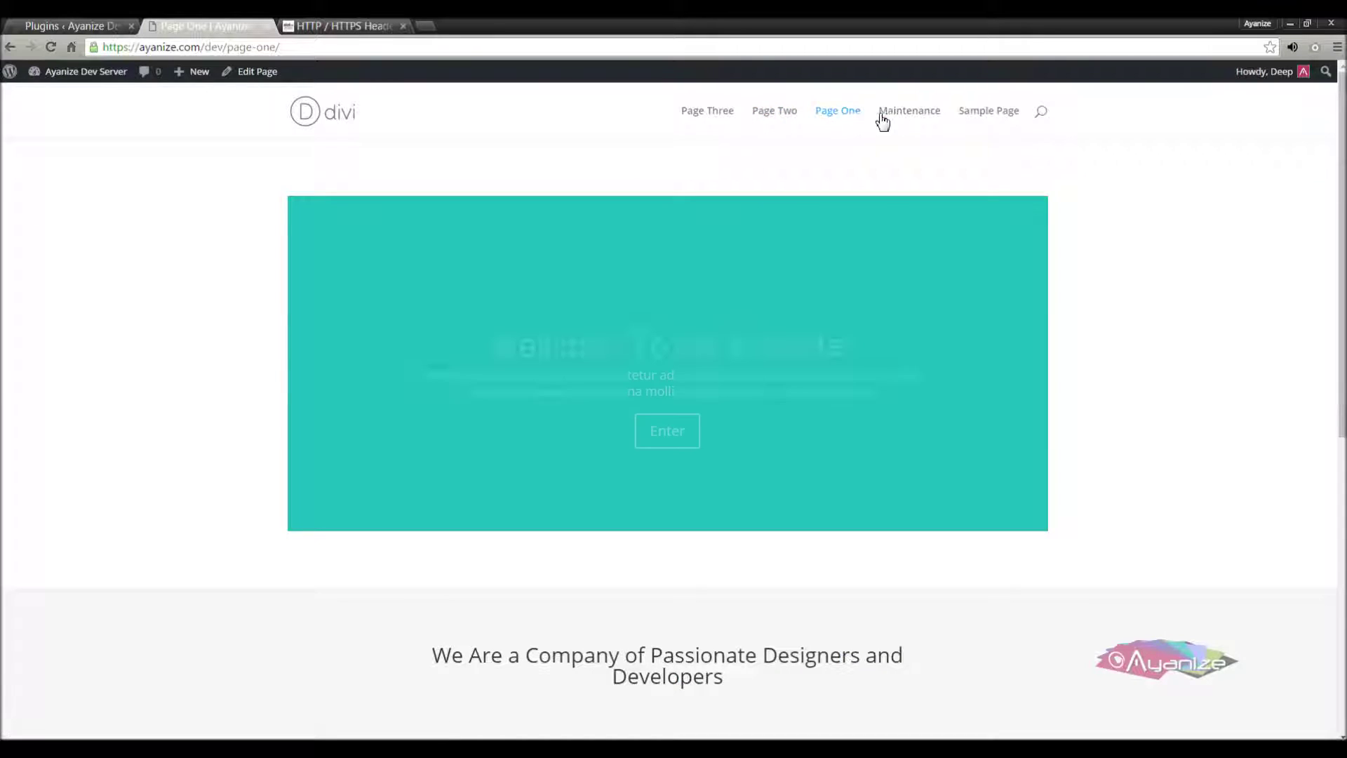
click(906, 120)
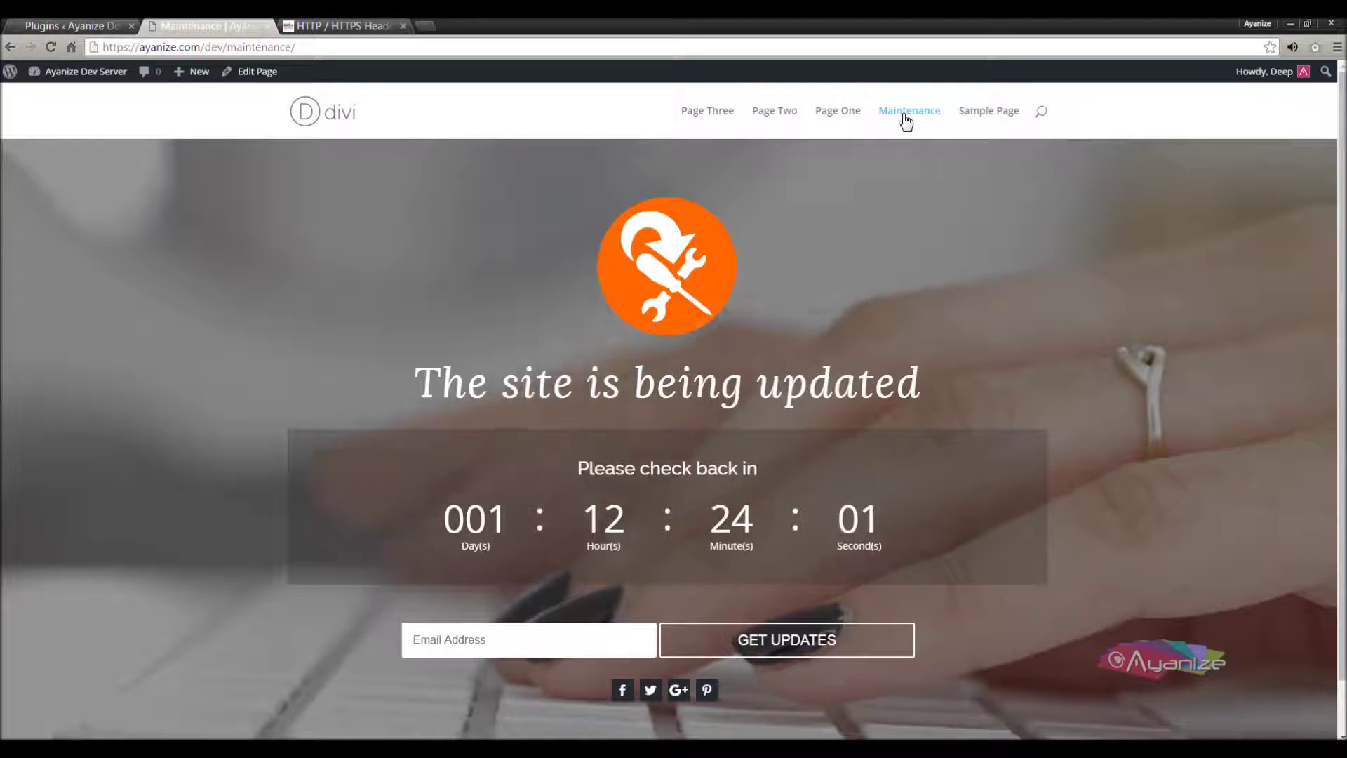
click(988, 112)
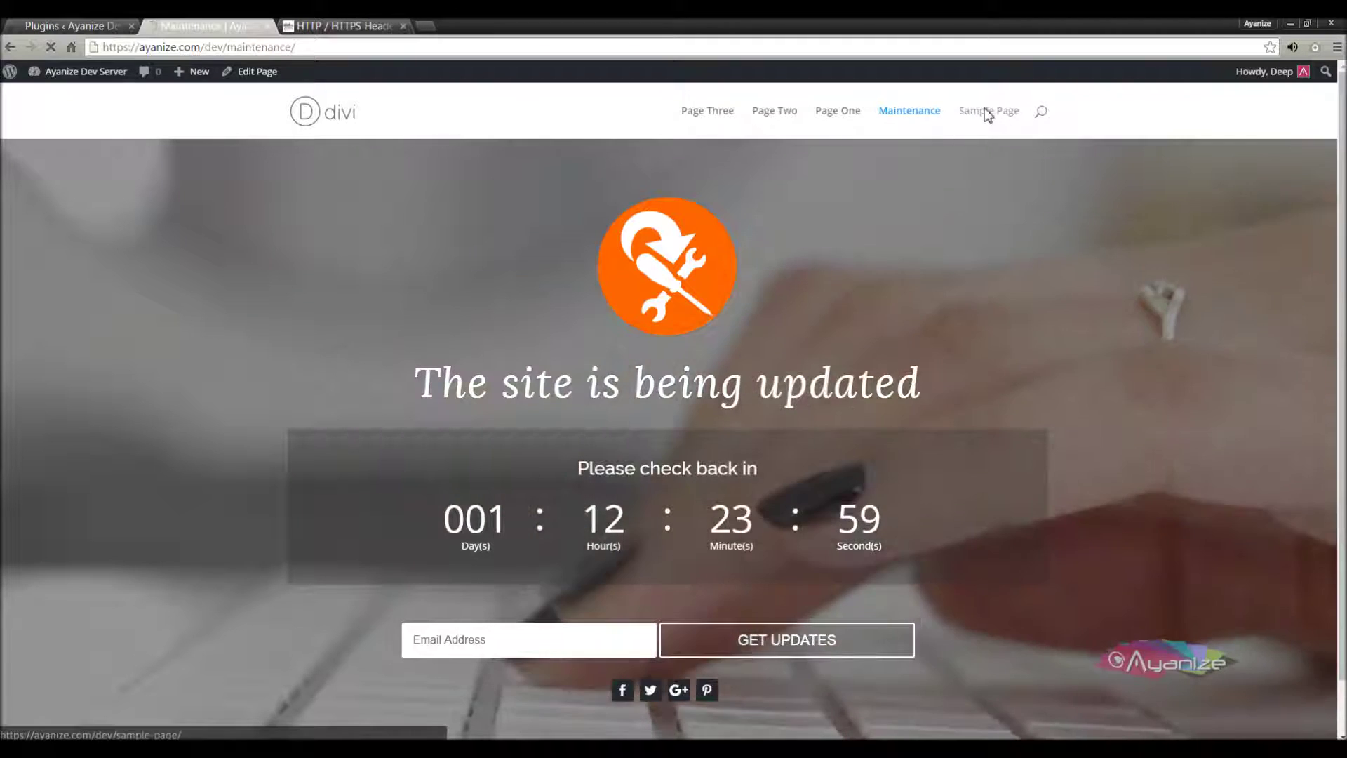
click(312, 115)
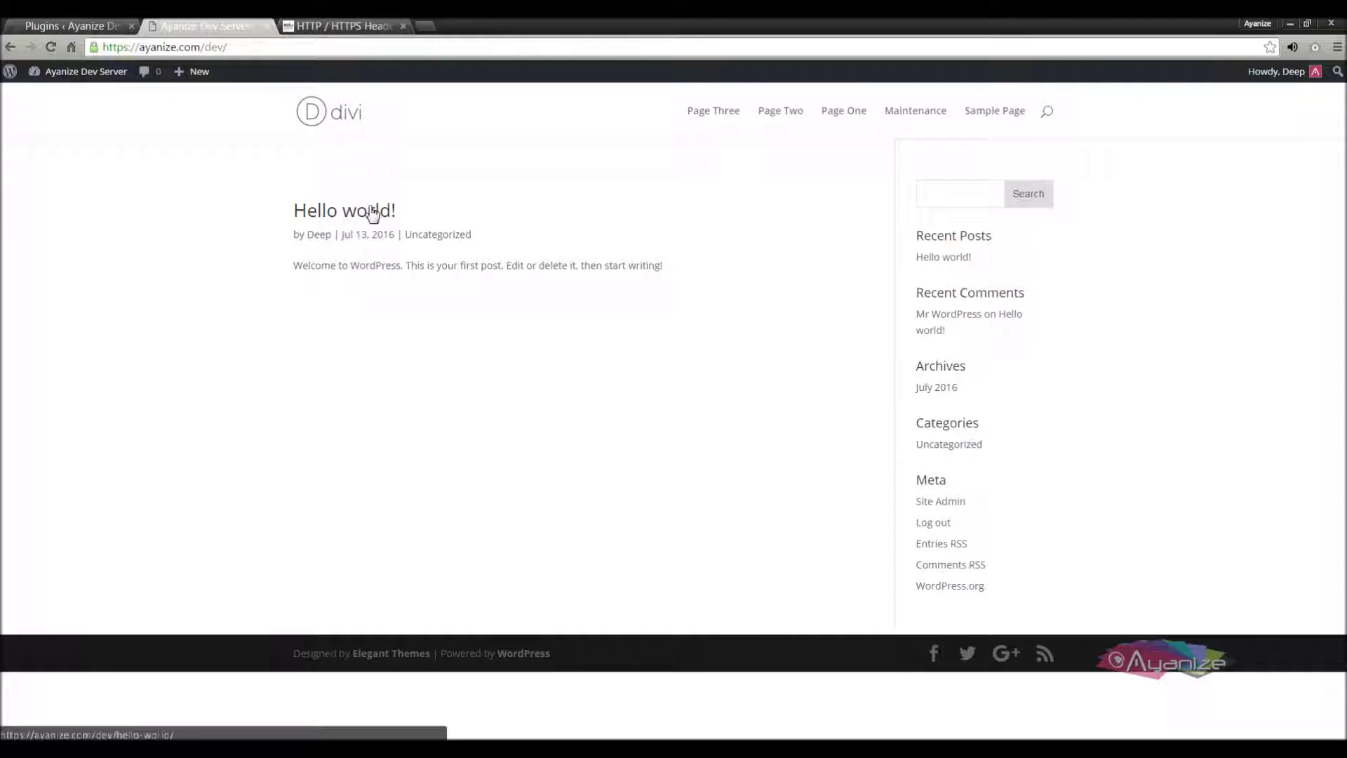
Check the empty plugins list and the three-user Users list, then go to Plugins > Add New
click(71, 26)
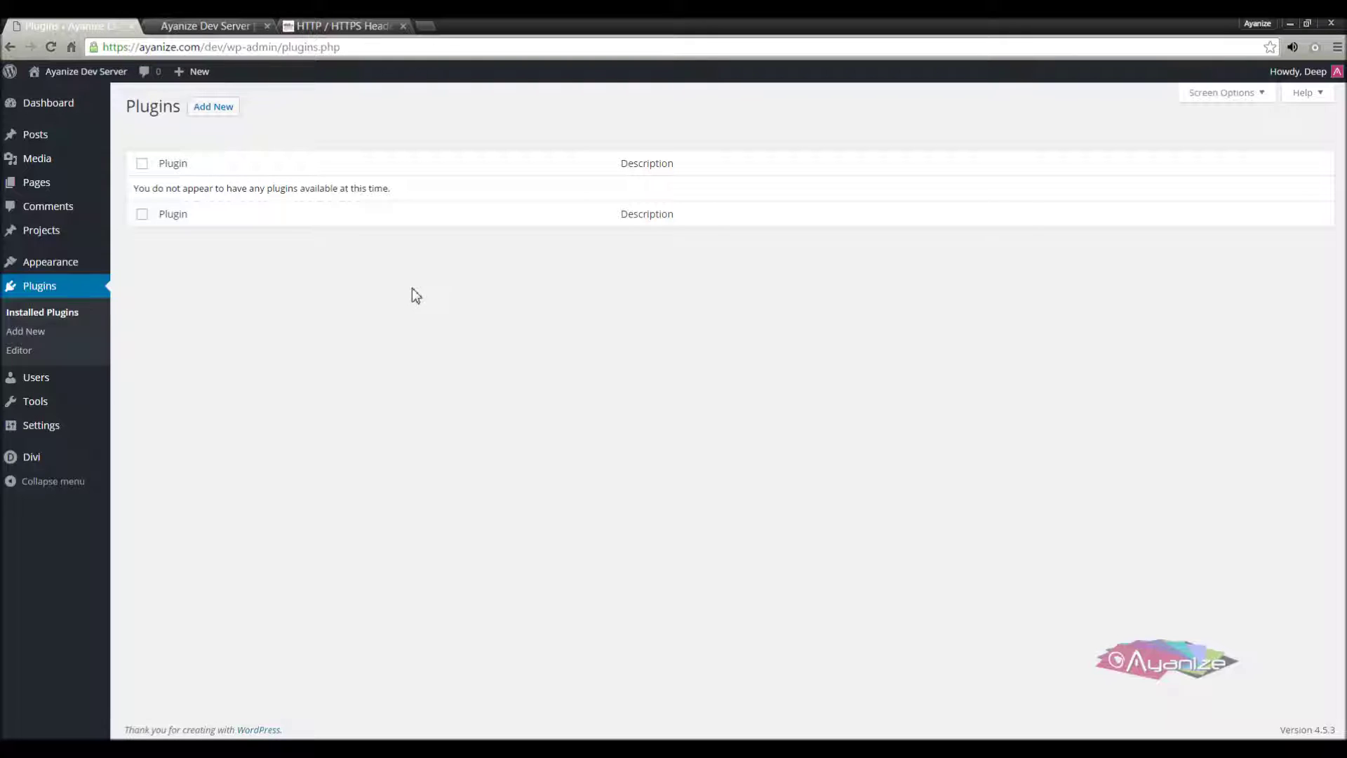
mouse_move(61, 383)
click(139, 380)
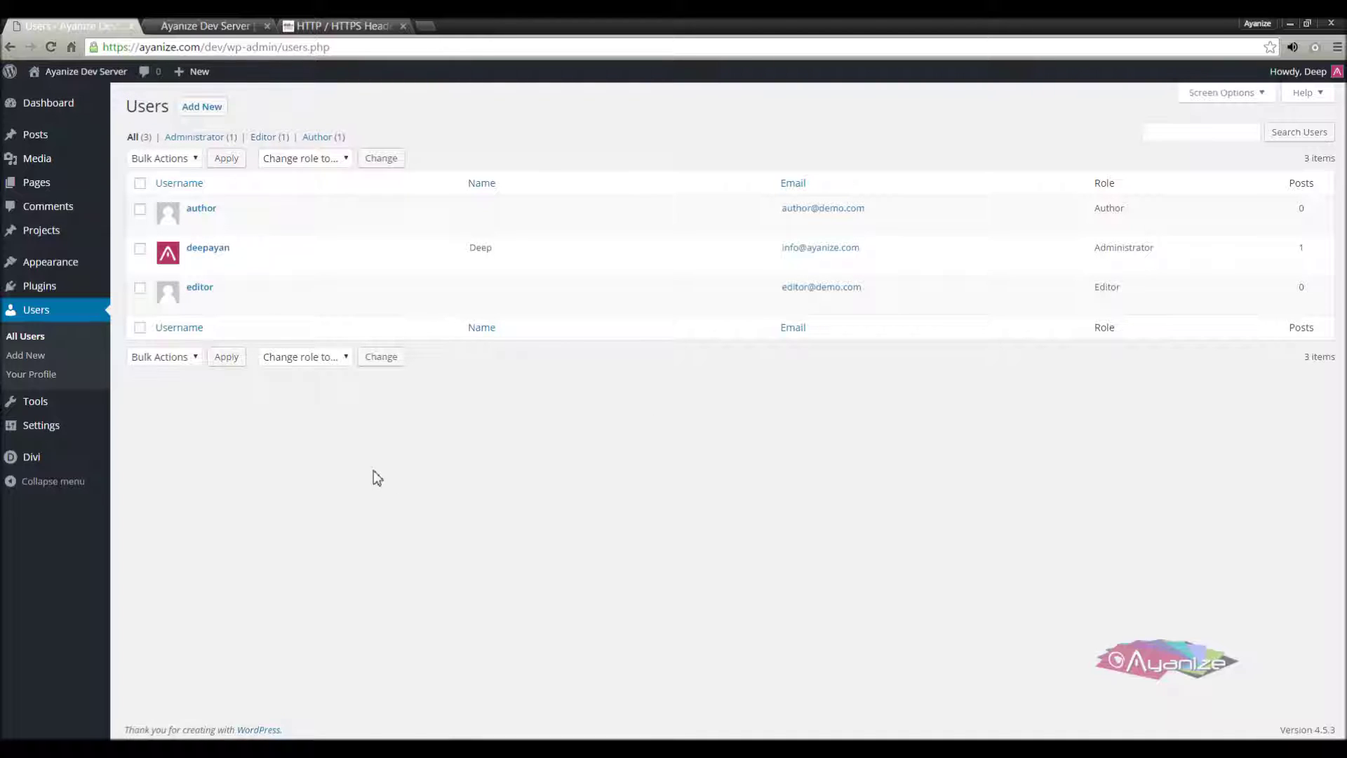
mouse_move(49, 288)
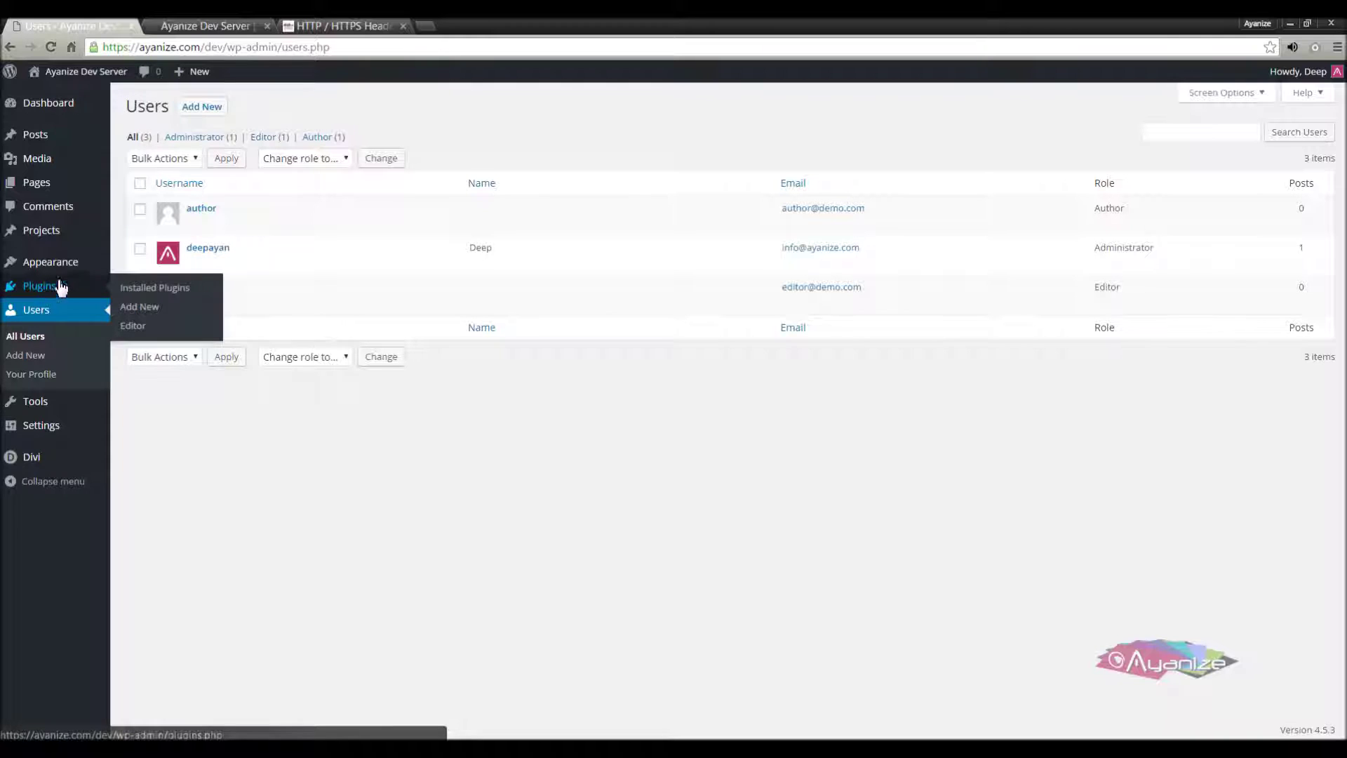
click(142, 304)
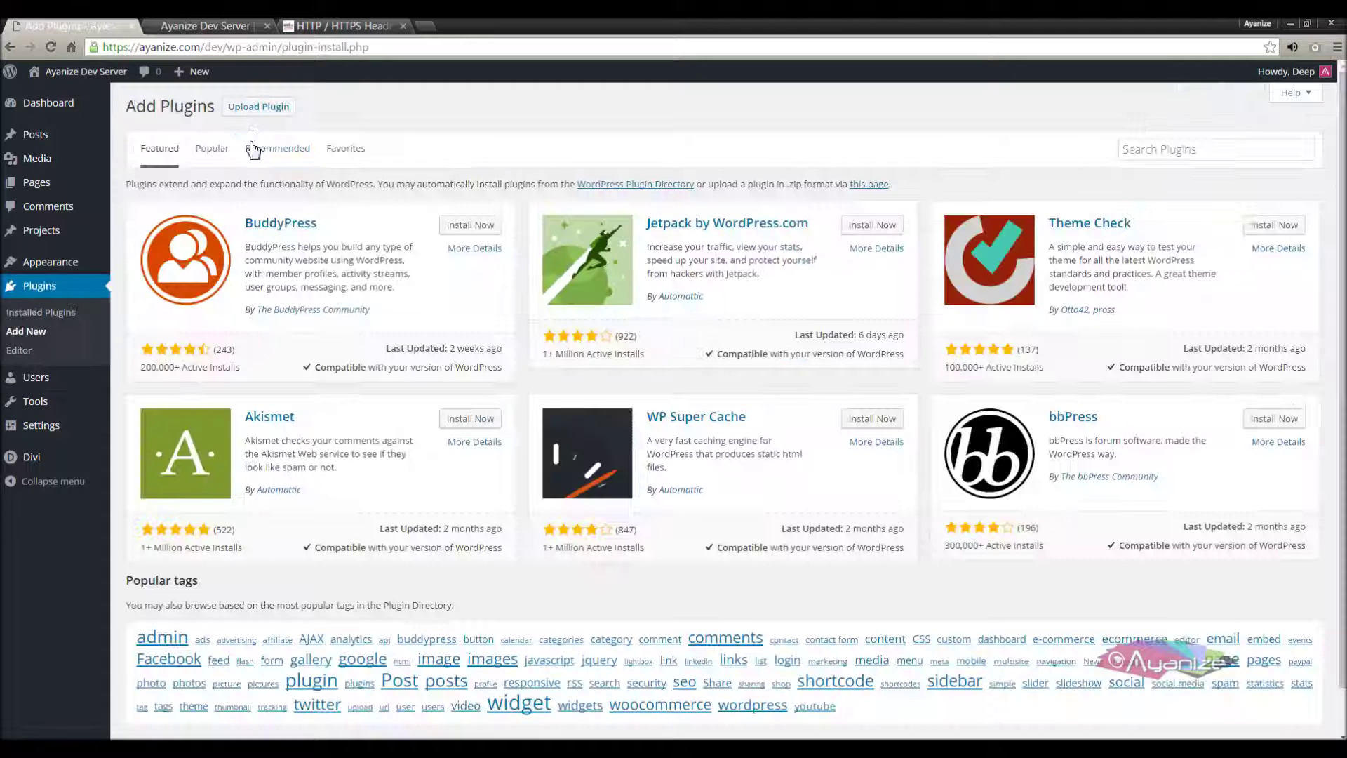
Upload ac-maintenance.zip from Downloads and install it as a new plugin
click(263, 108)
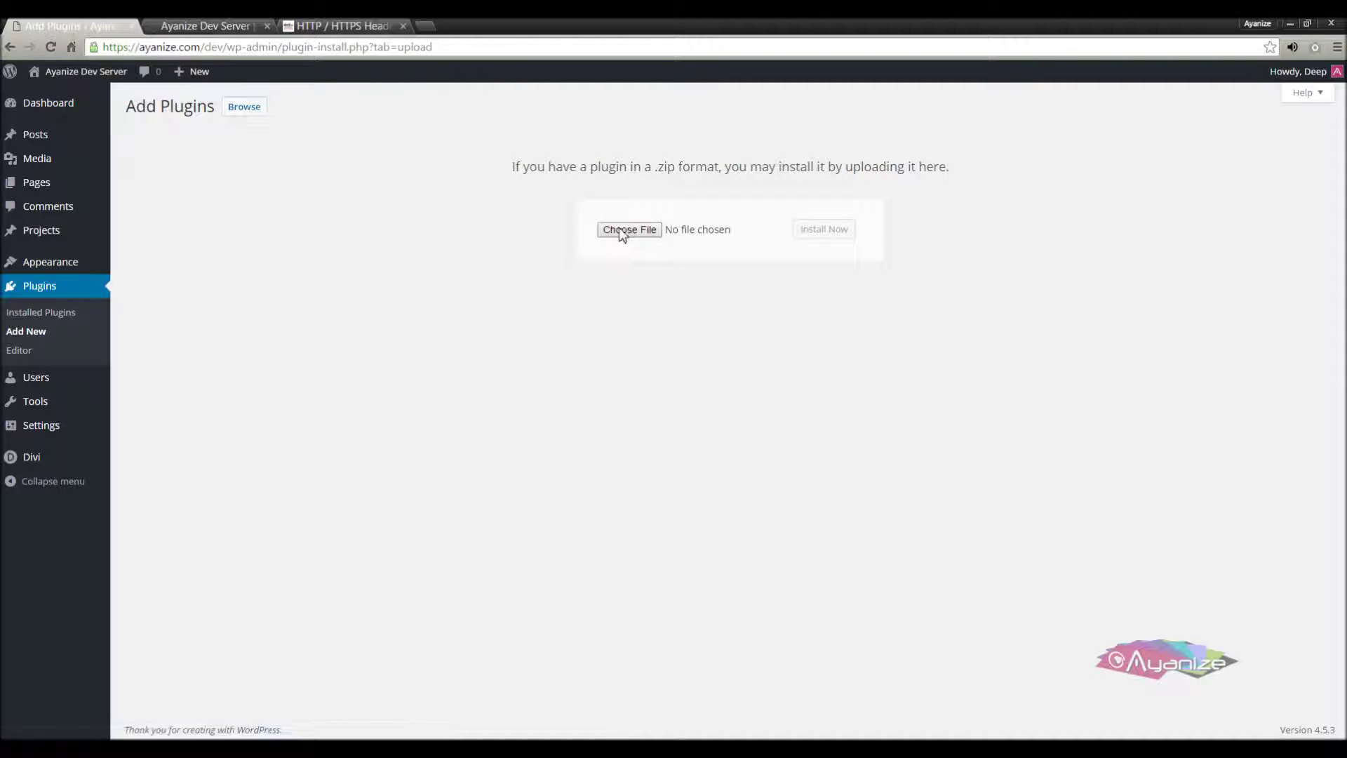
click(621, 231)
click(53, 177)
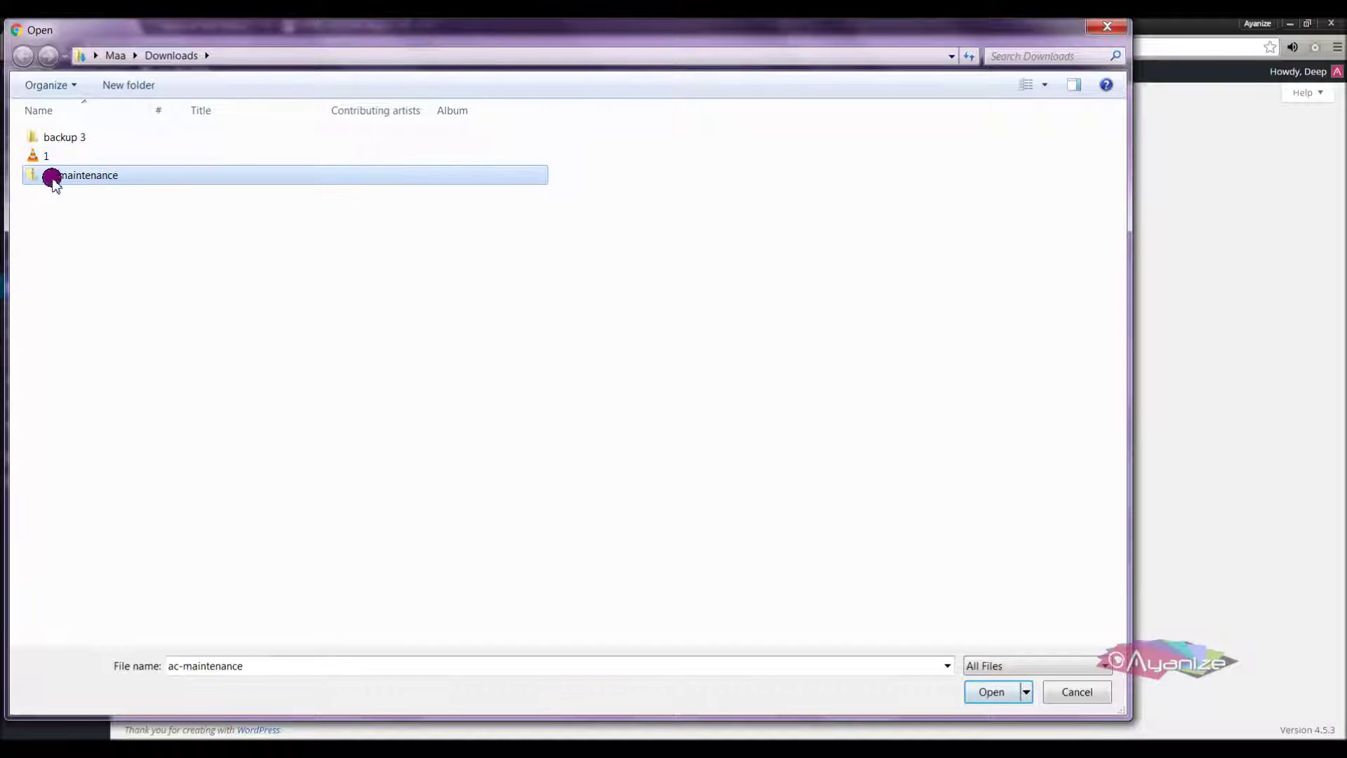
click(986, 693)
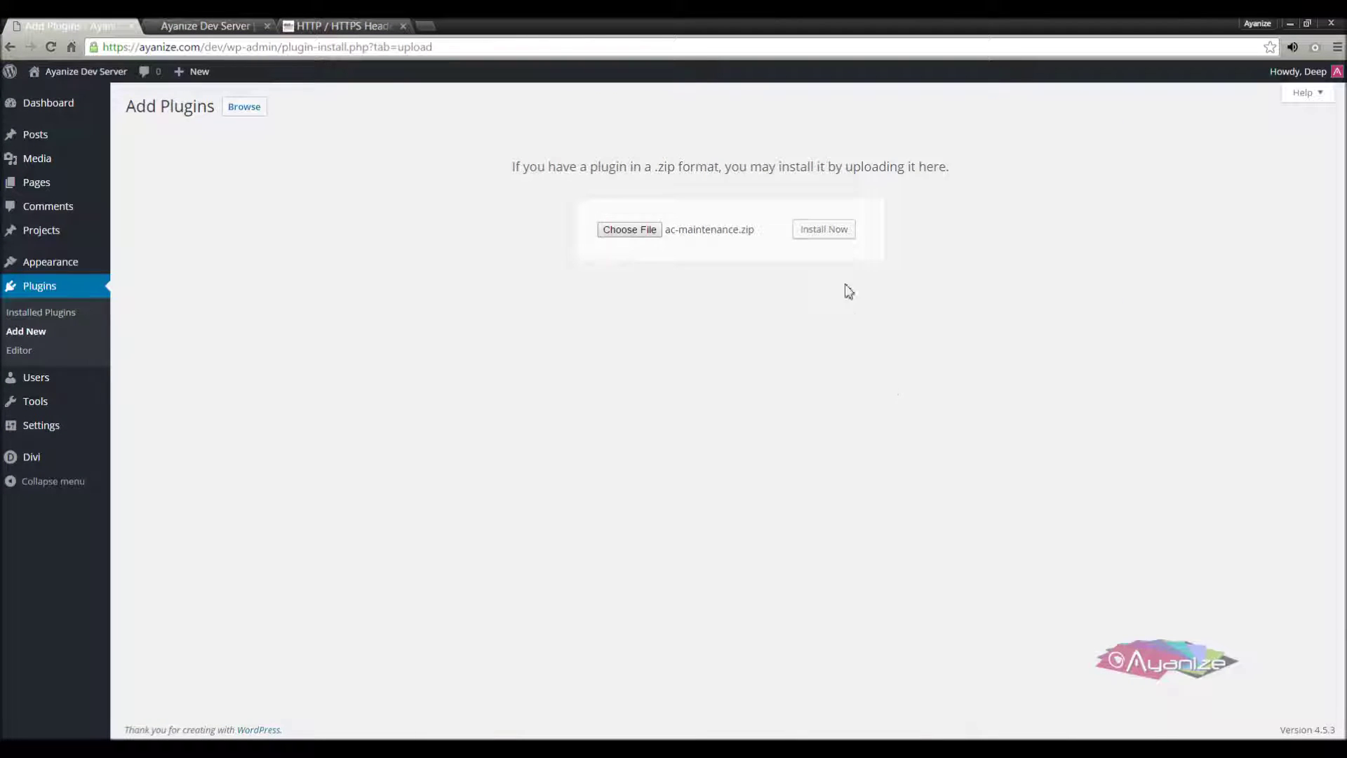
click(828, 232)
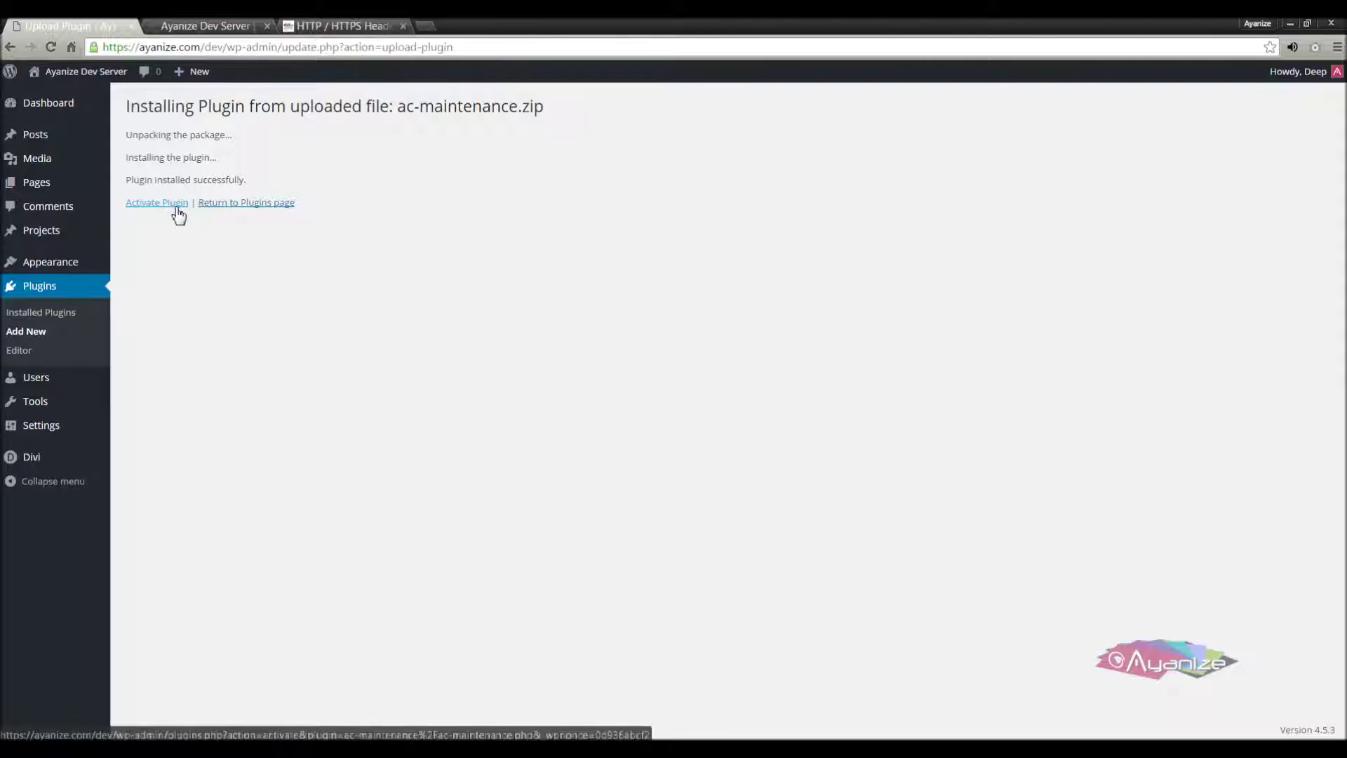
Copy the site URL and run it through HTTP Header Check, which returns HTTP/1.1 200 OK
click(183, 21)
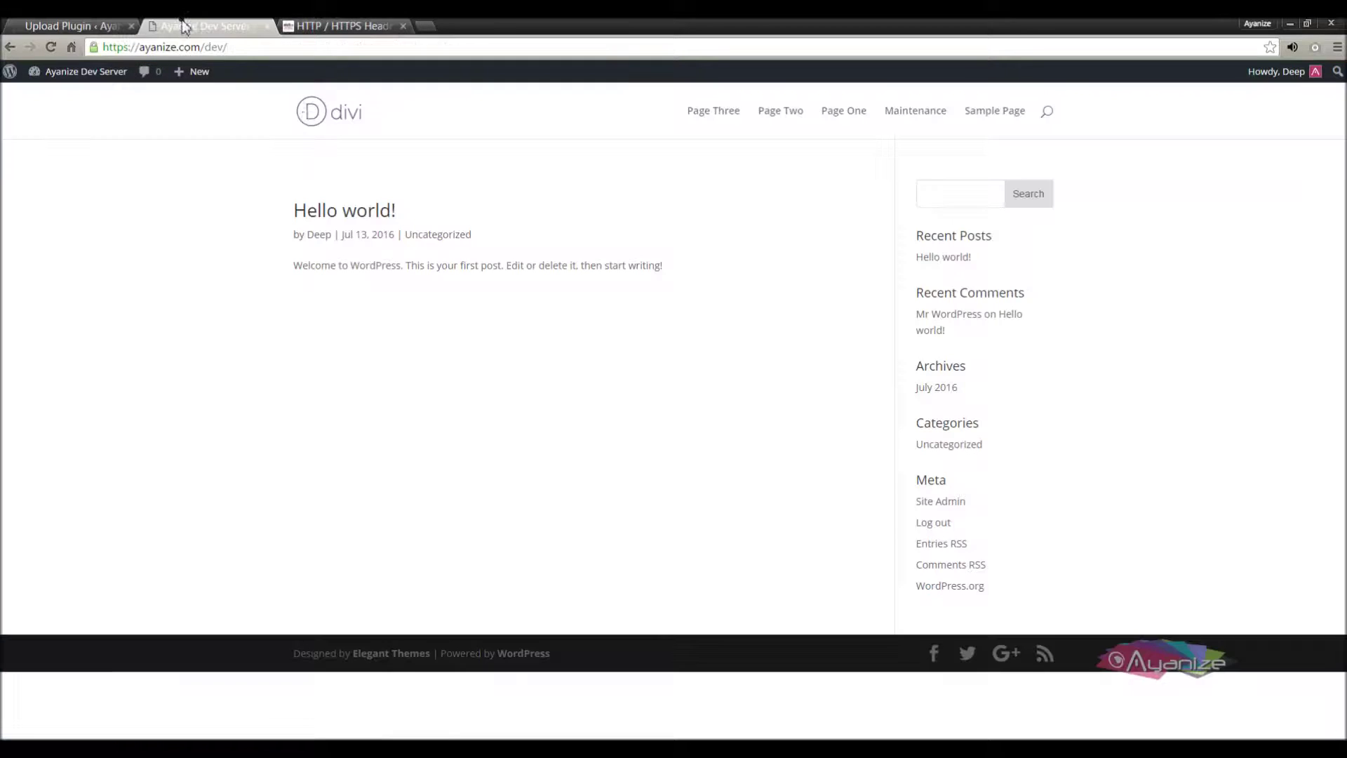
click(272, 48)
right_click(272, 48)
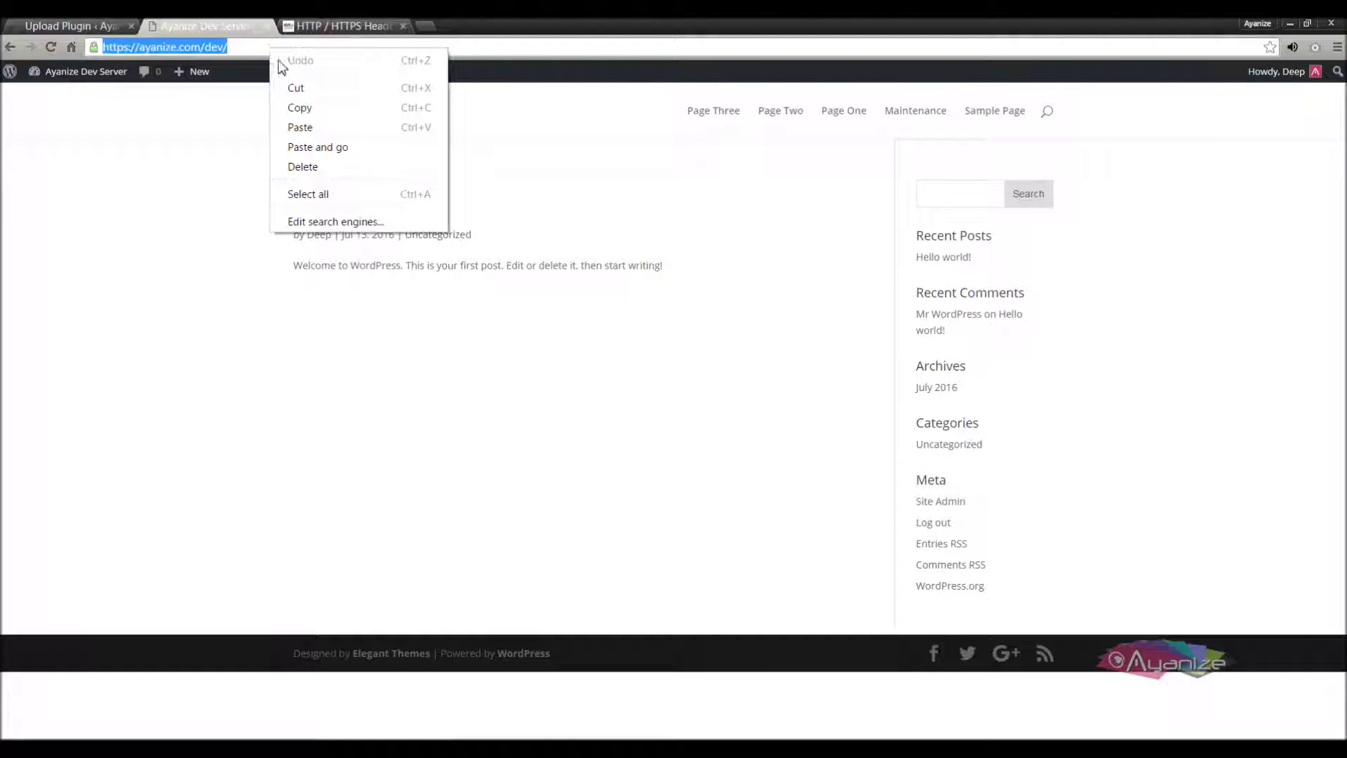
click(308, 105)
click(330, 26)
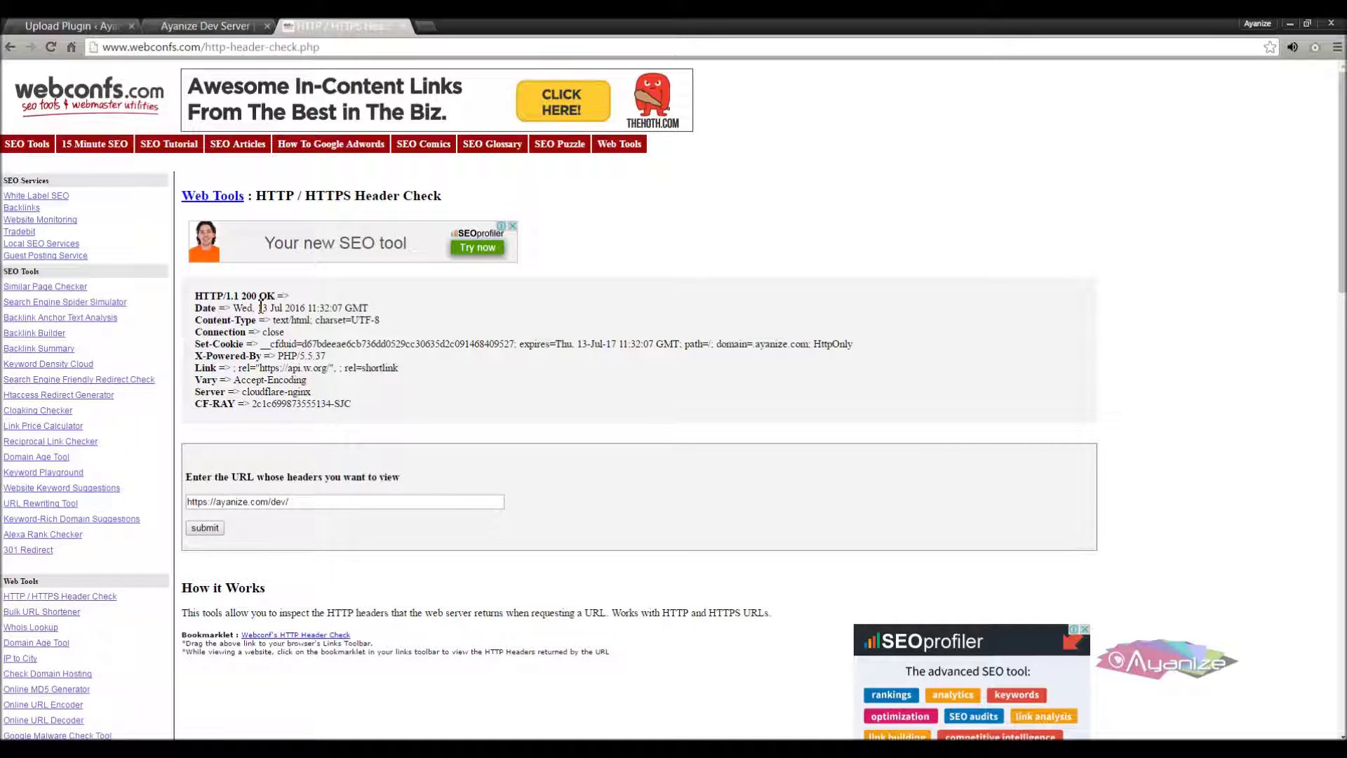
click(212, 531)
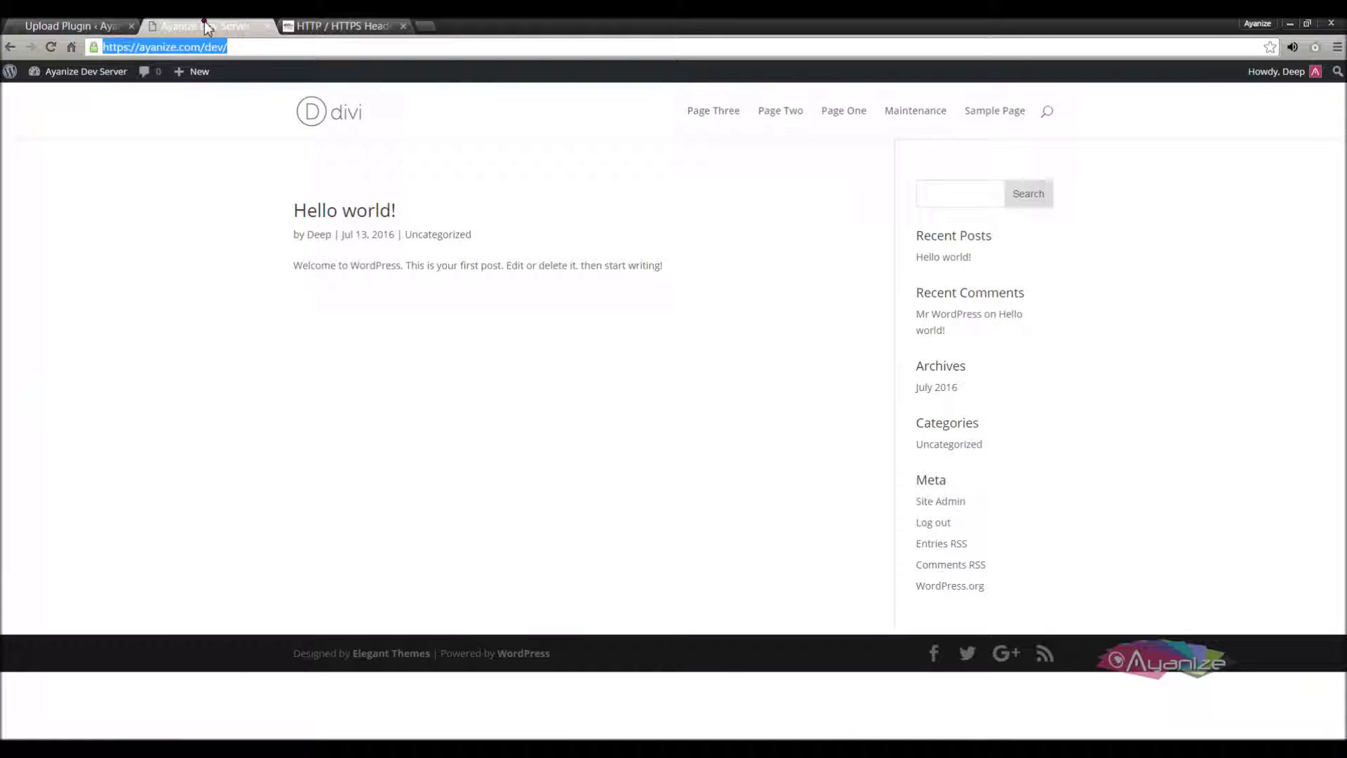
Confirm the homepage dev/ request shows status 200 in DevTools Network headers, then close DevTools
click(204, 24)
right_click(271, 364)
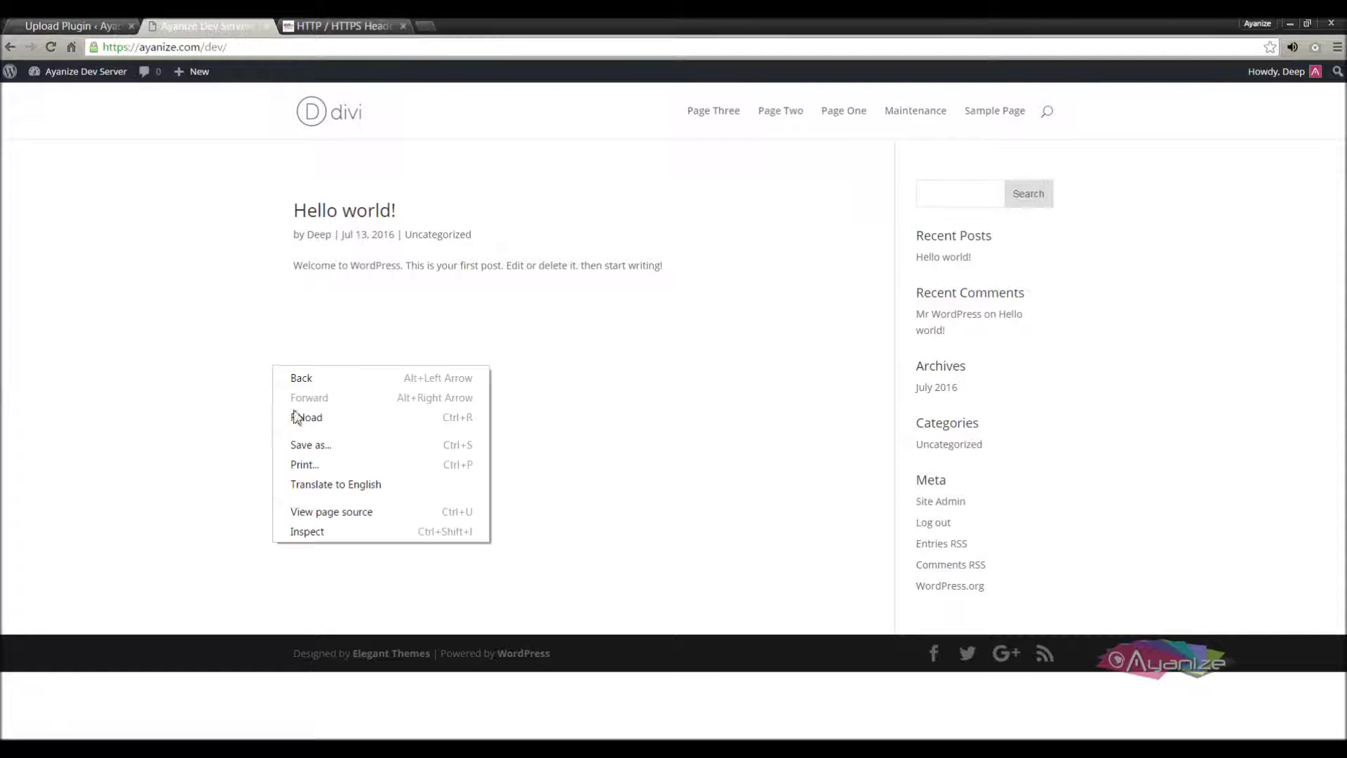
click(335, 531)
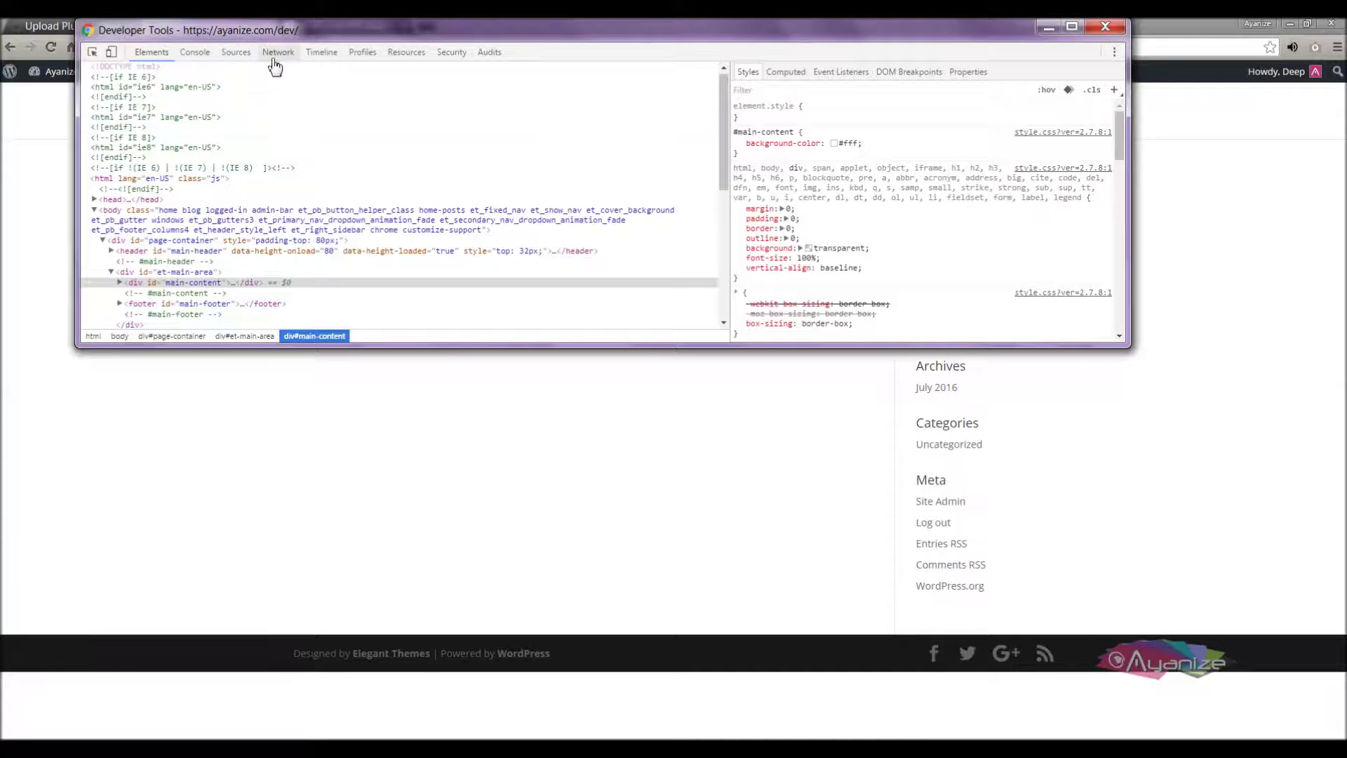
click(274, 59)
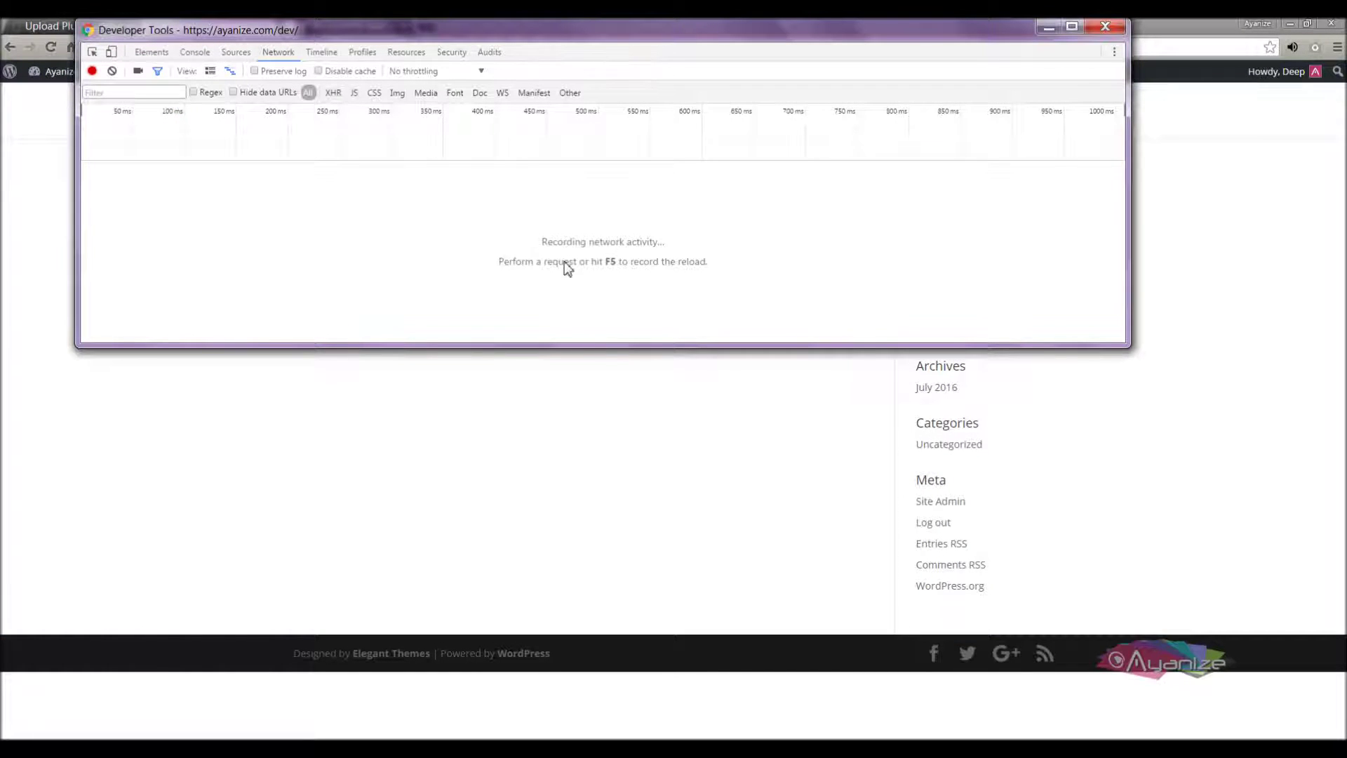
key(F5)
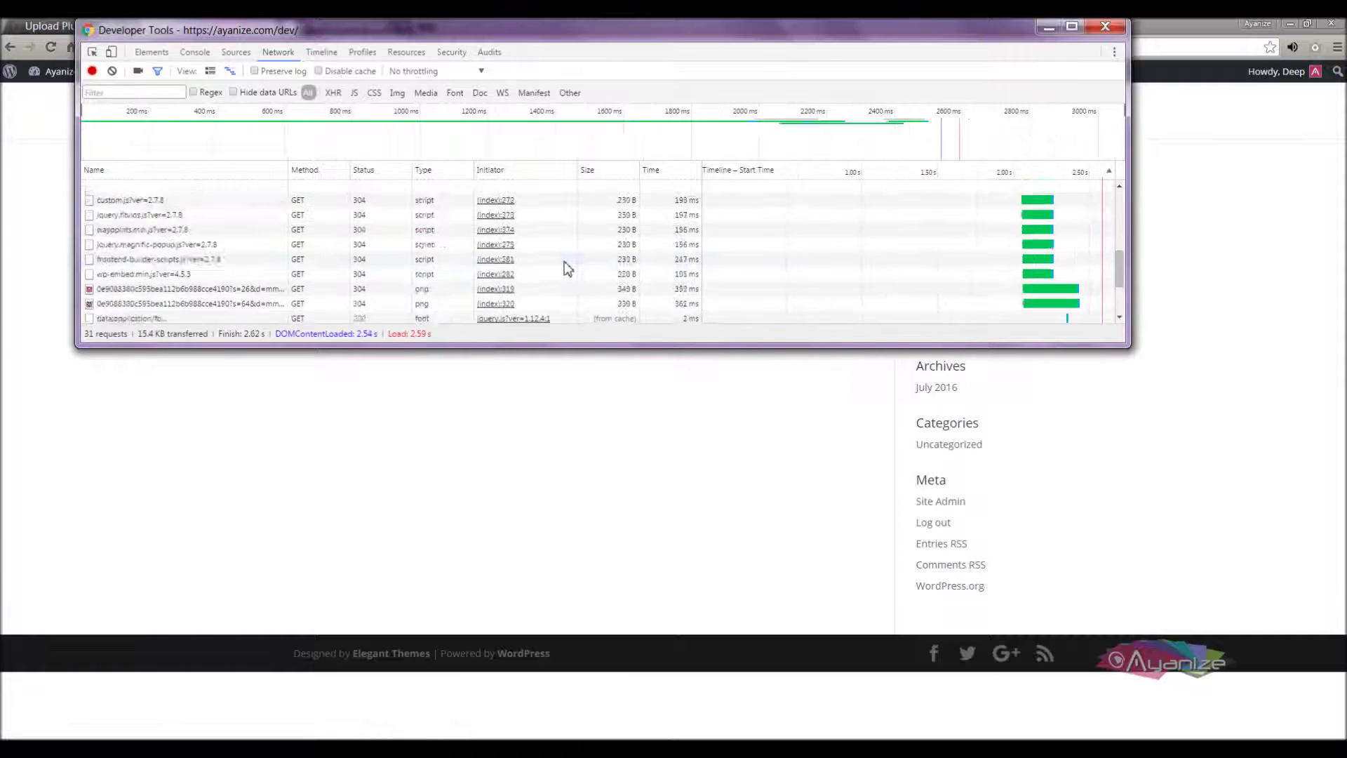
scroll(565, 267, up, 8)
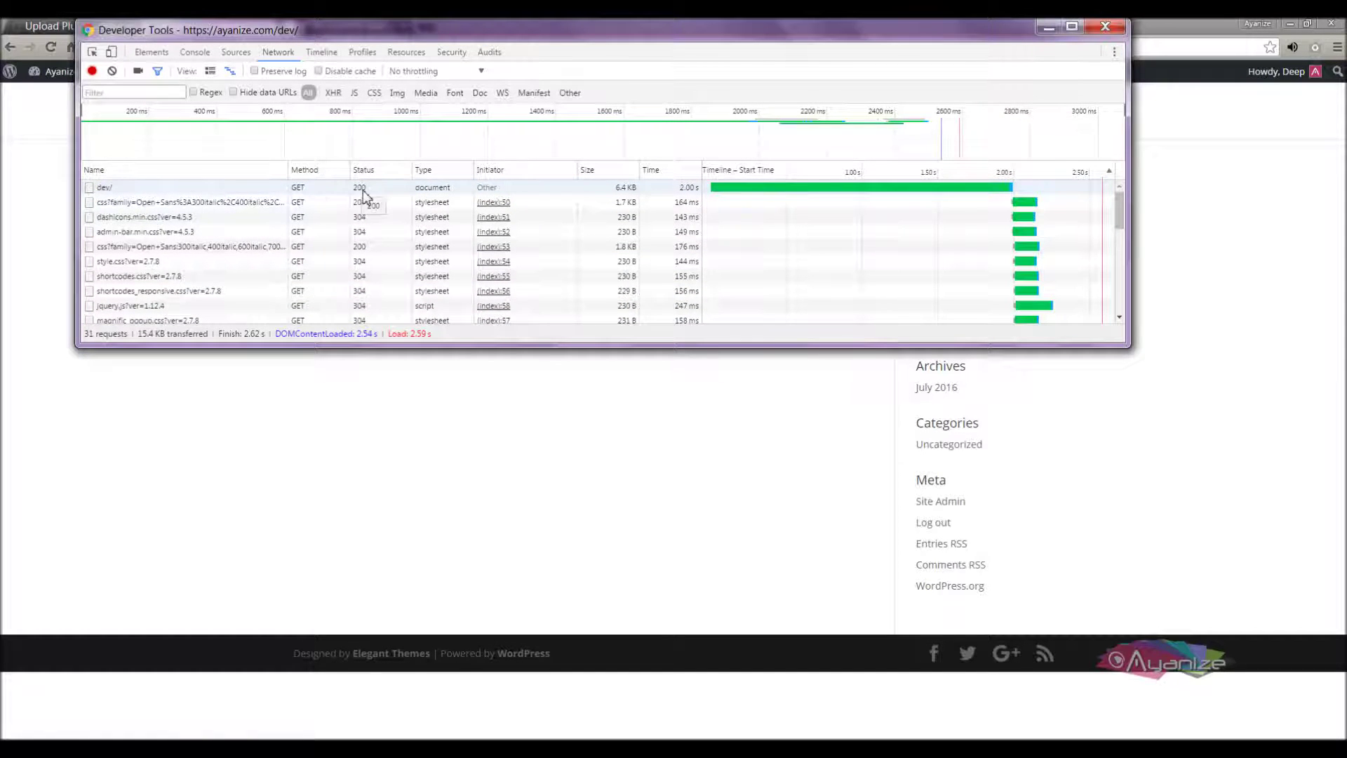
click(103, 188)
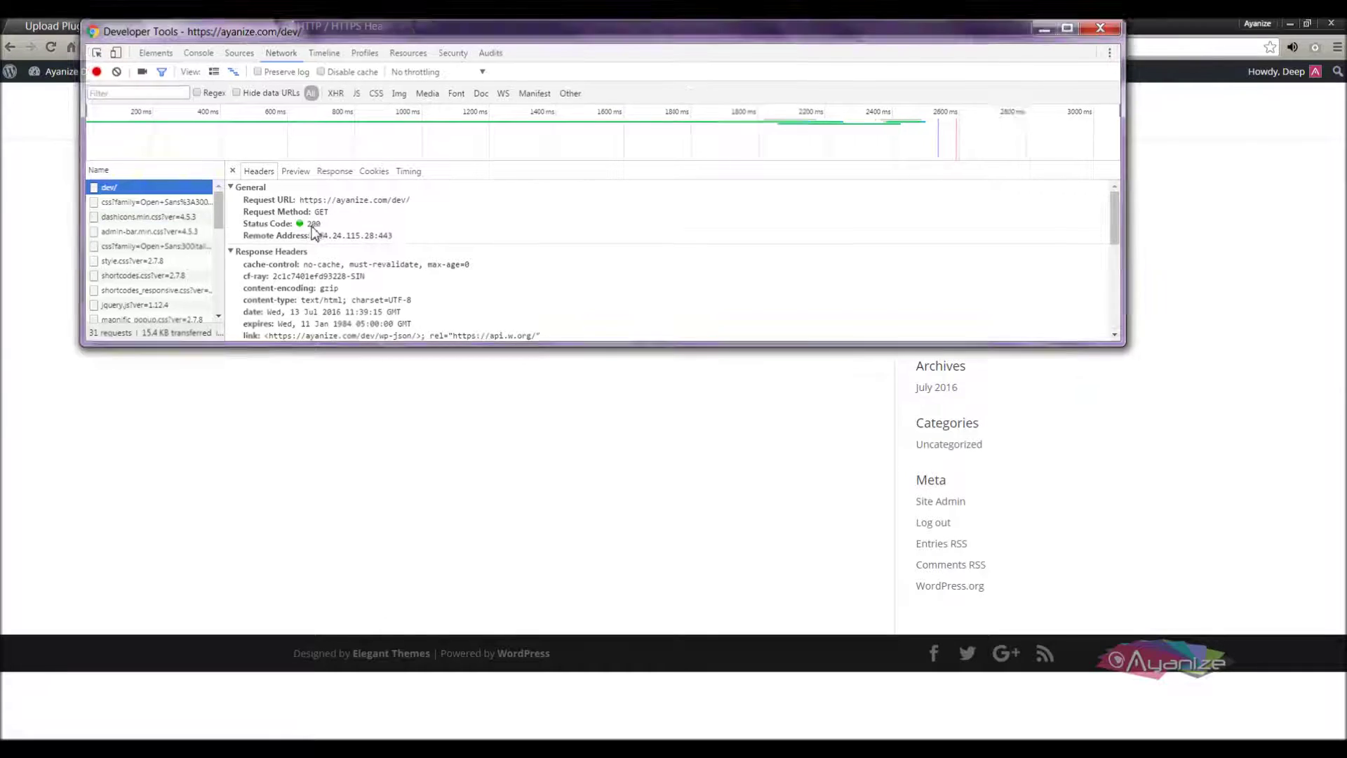
key(F12)
click(77, 25)
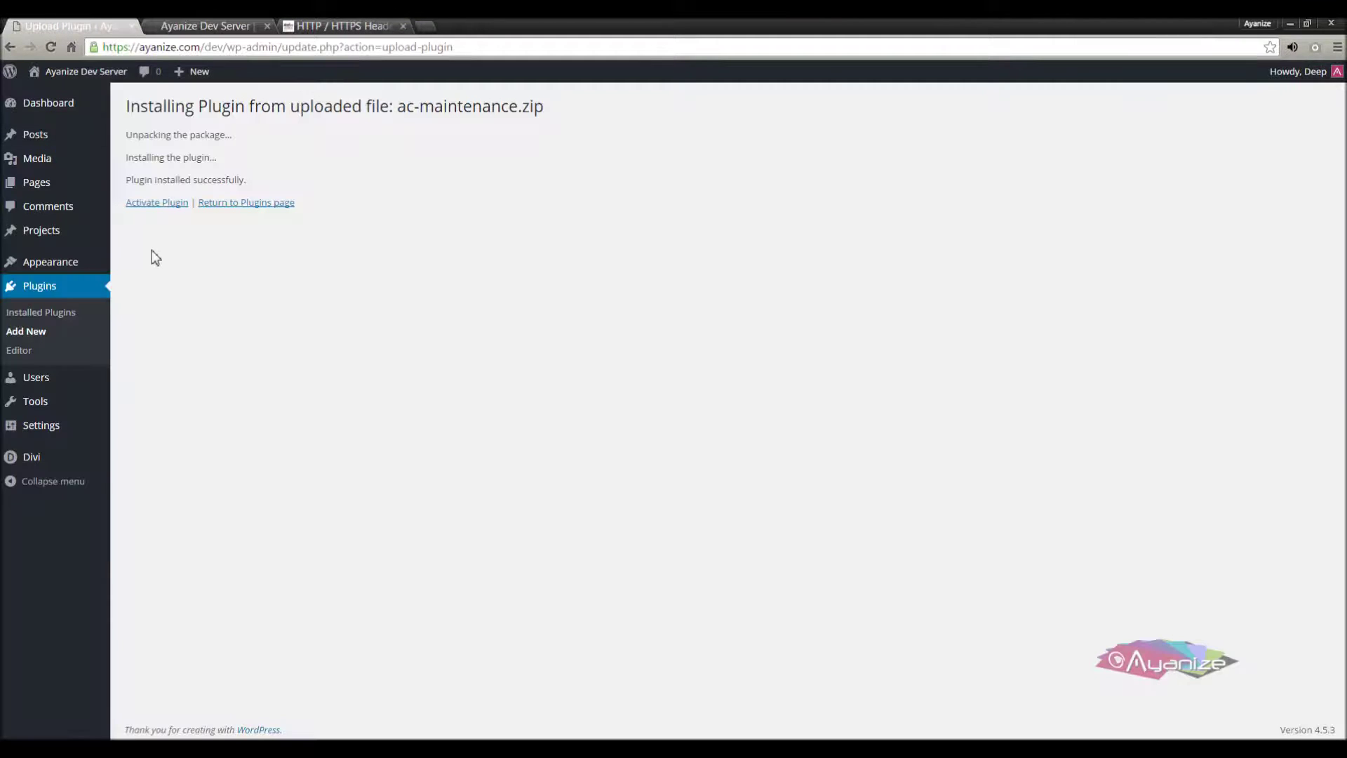
Activate AC Maintenance and open its settings, where Active Maintenance Mode is NO
click(156, 203)
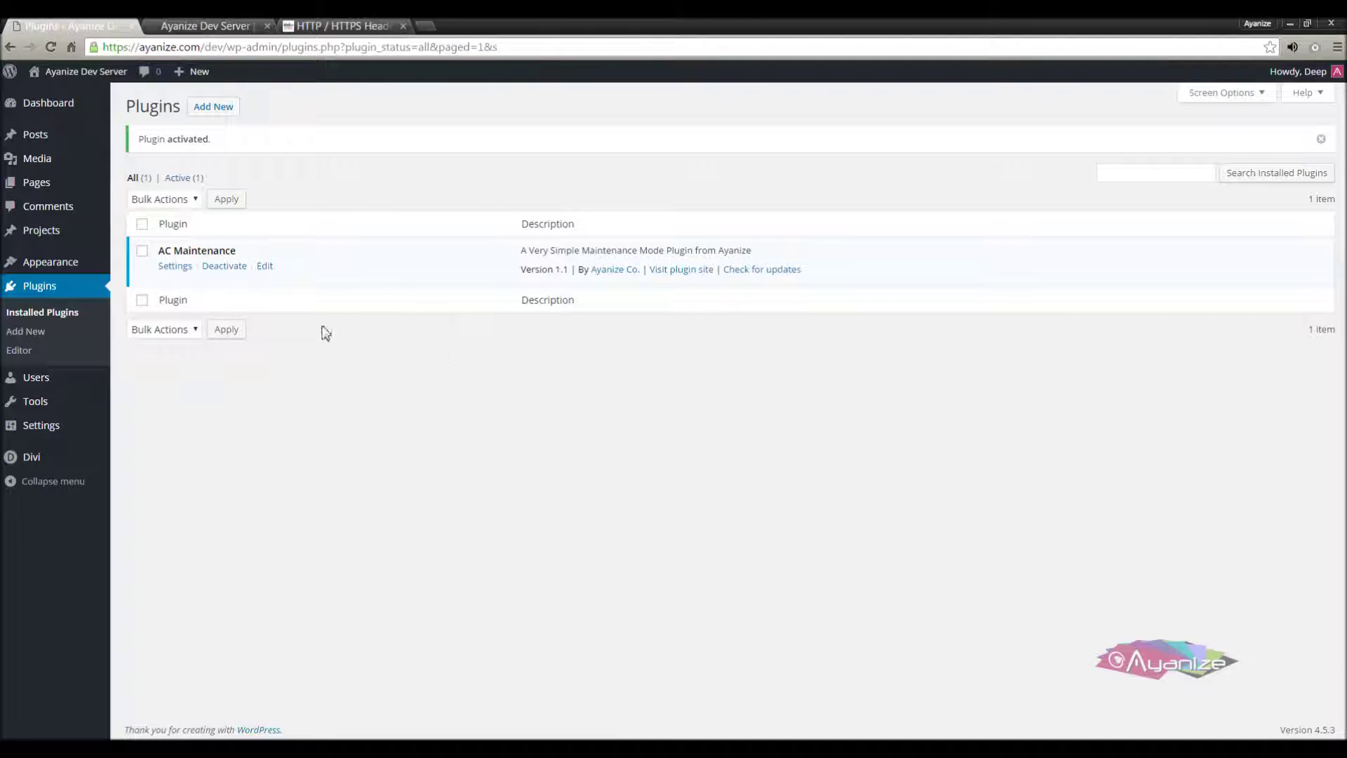
click(167, 272)
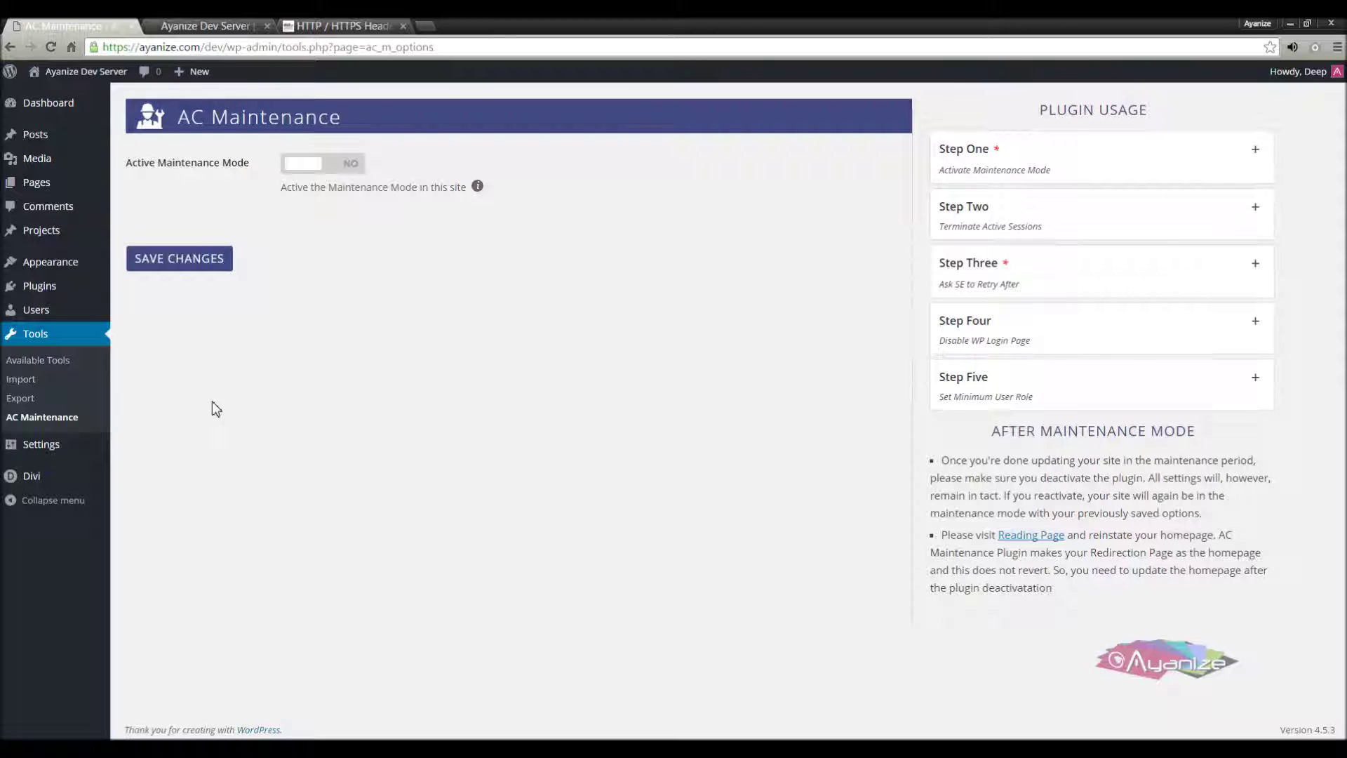
Save the permalinks as Plain and reopen the AC Maintenance settings page
mouse_move(41, 456)
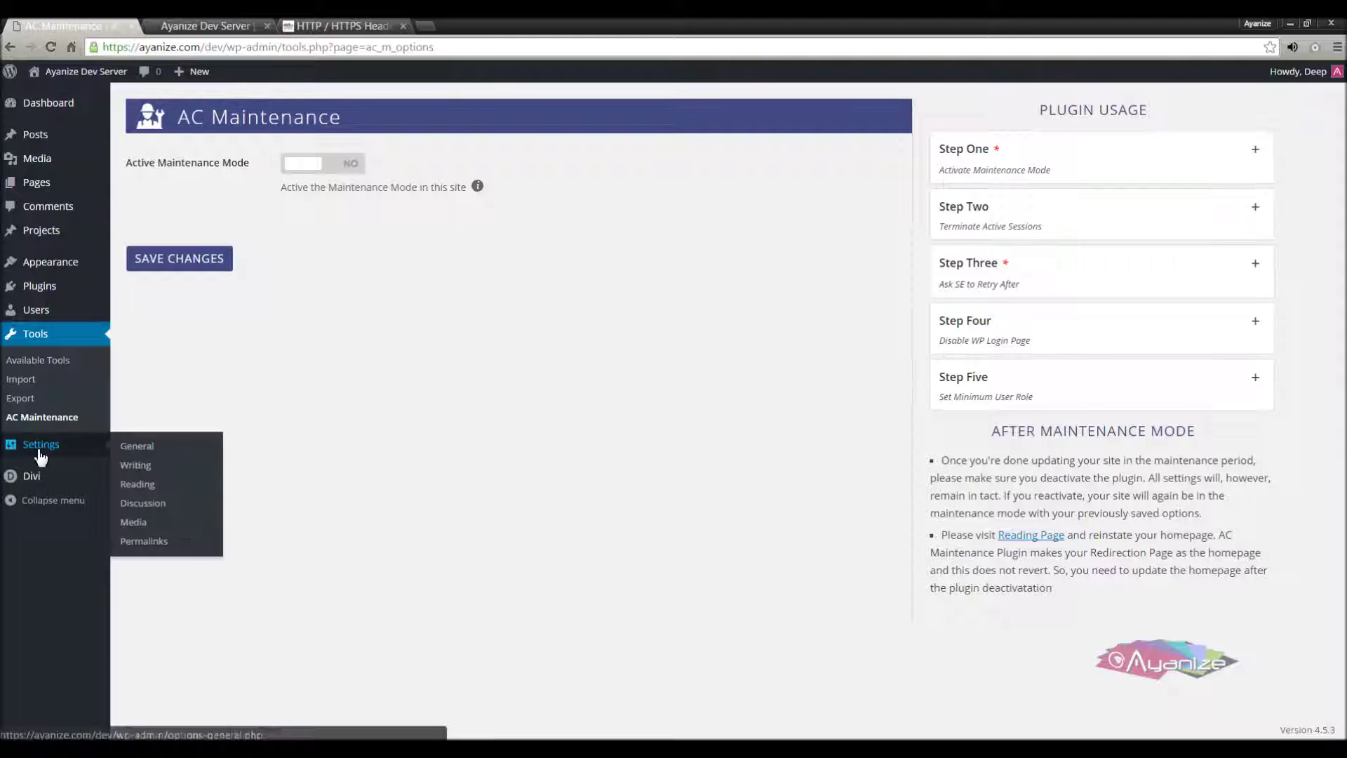
click(156, 548)
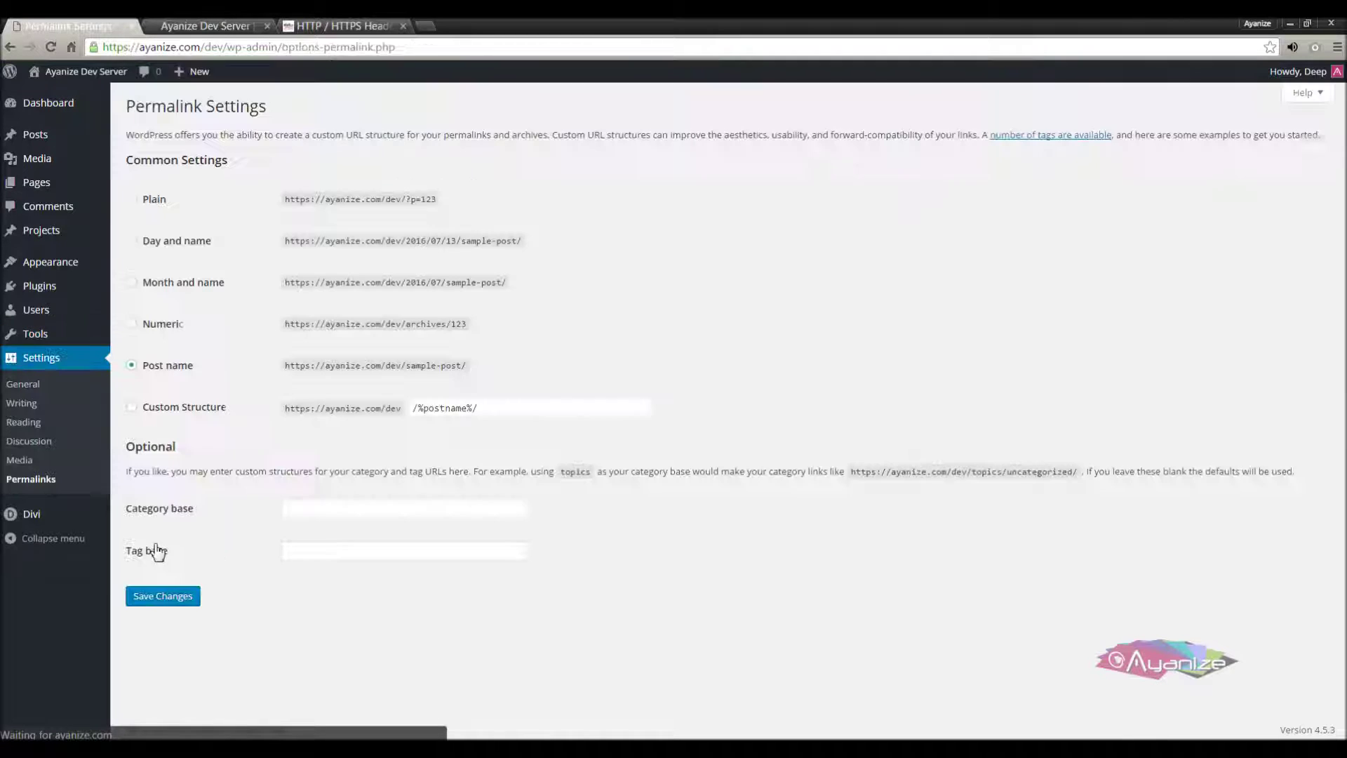
click(151, 204)
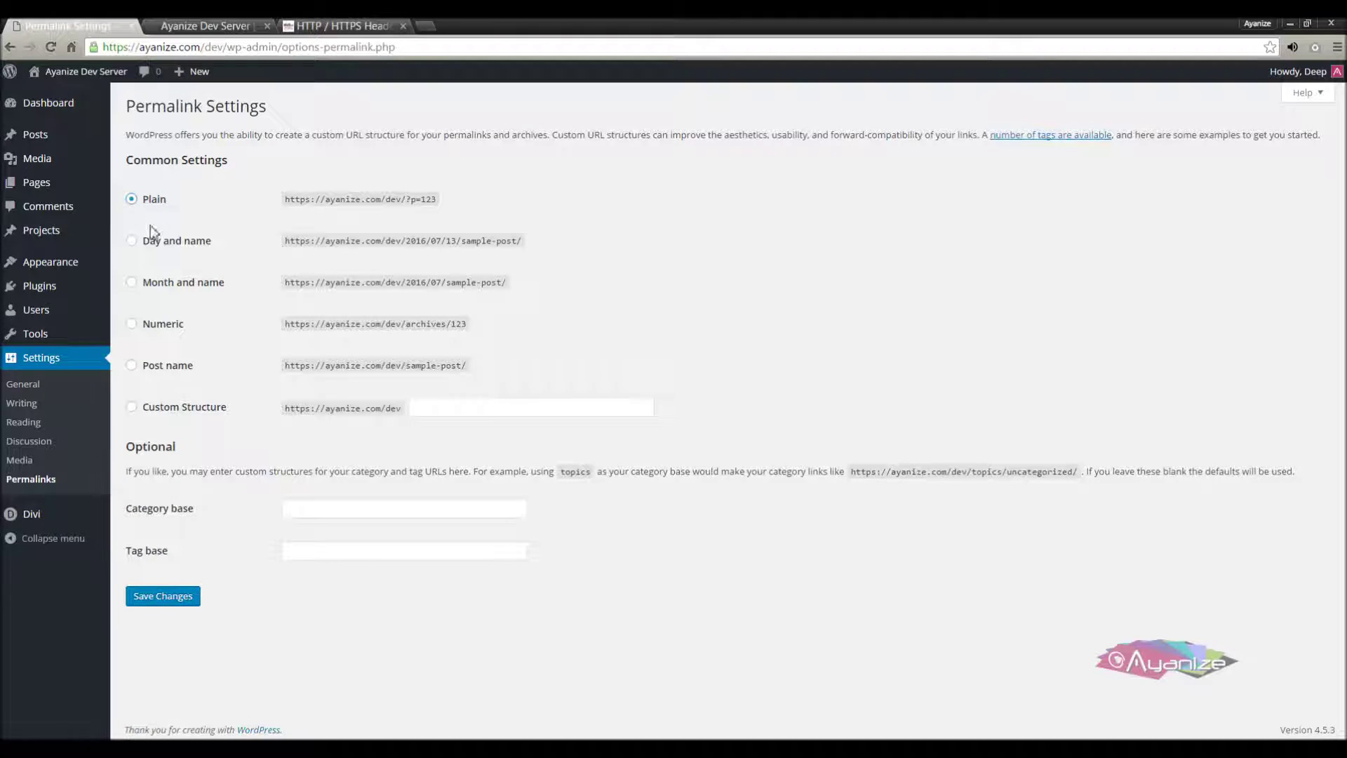
click(159, 597)
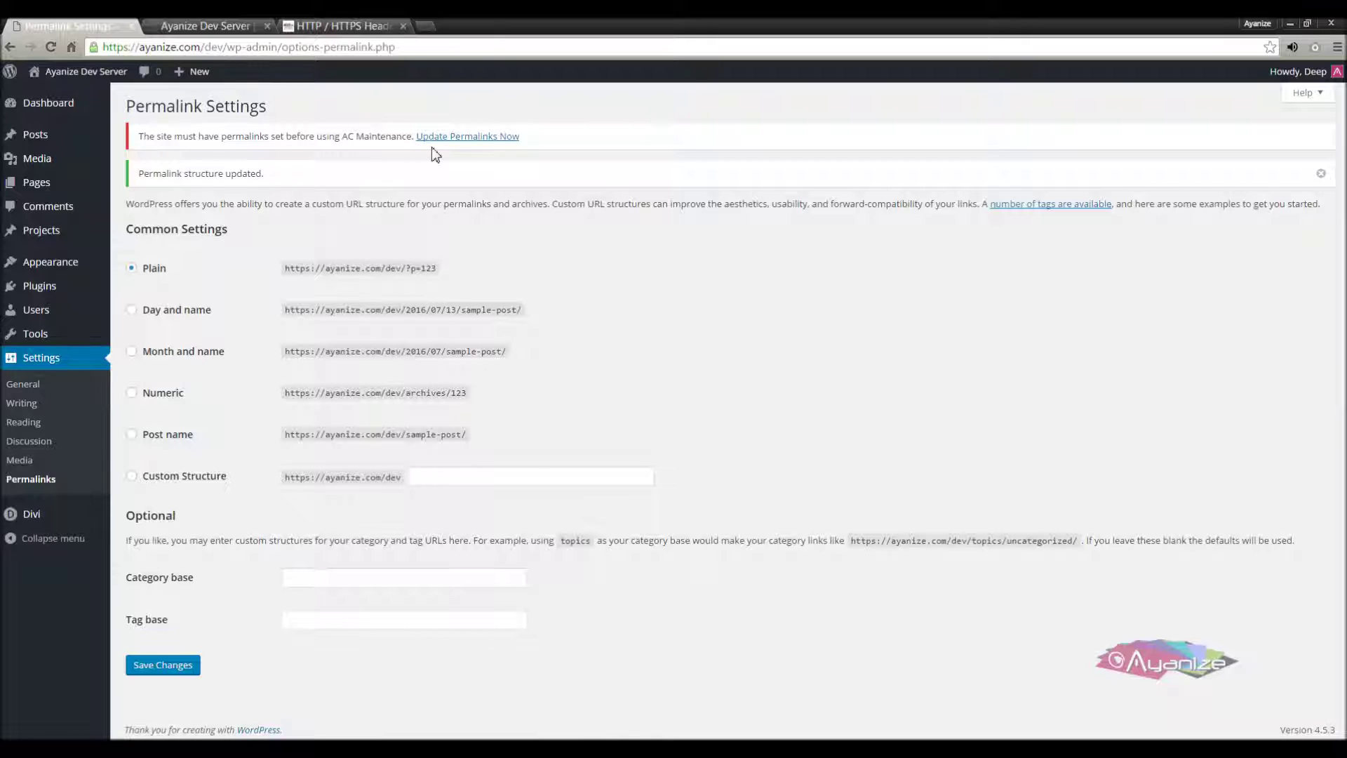
mouse_move(74, 337)
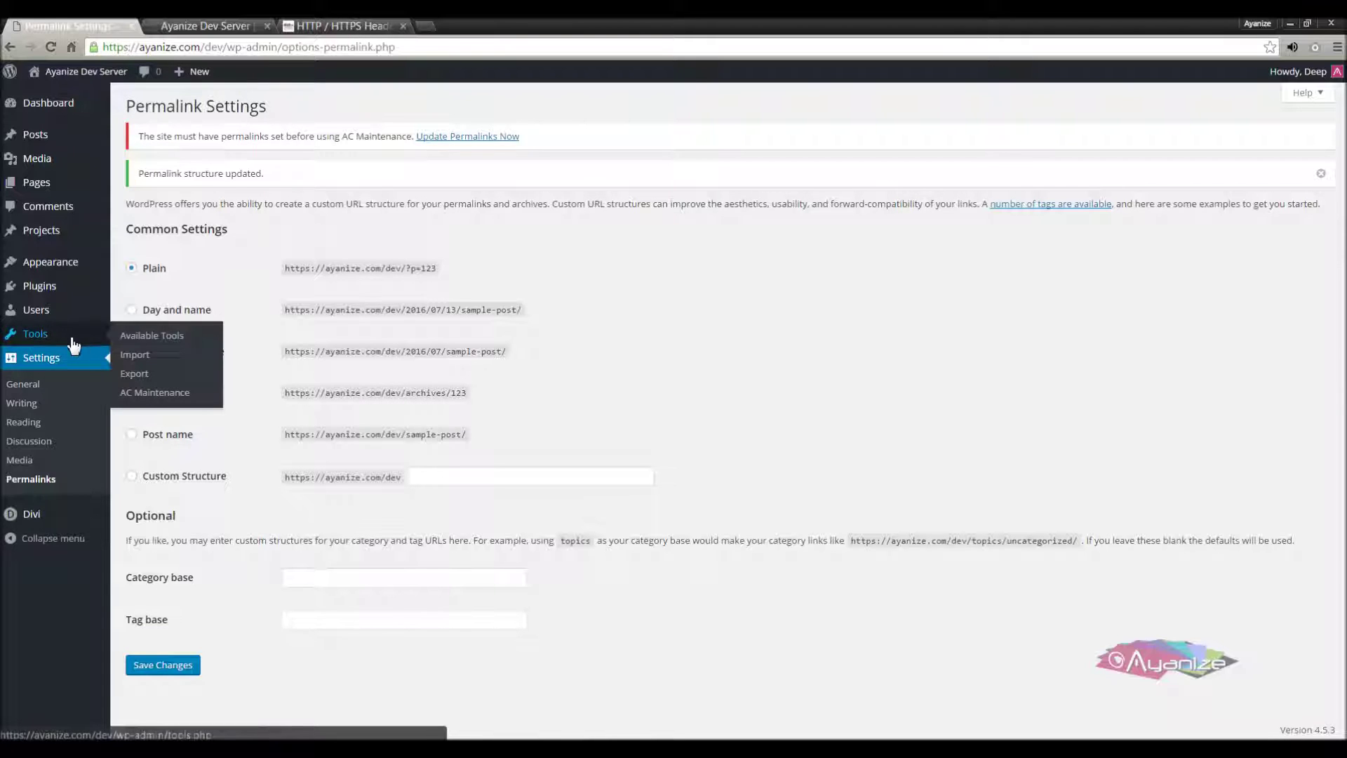
click(158, 394)
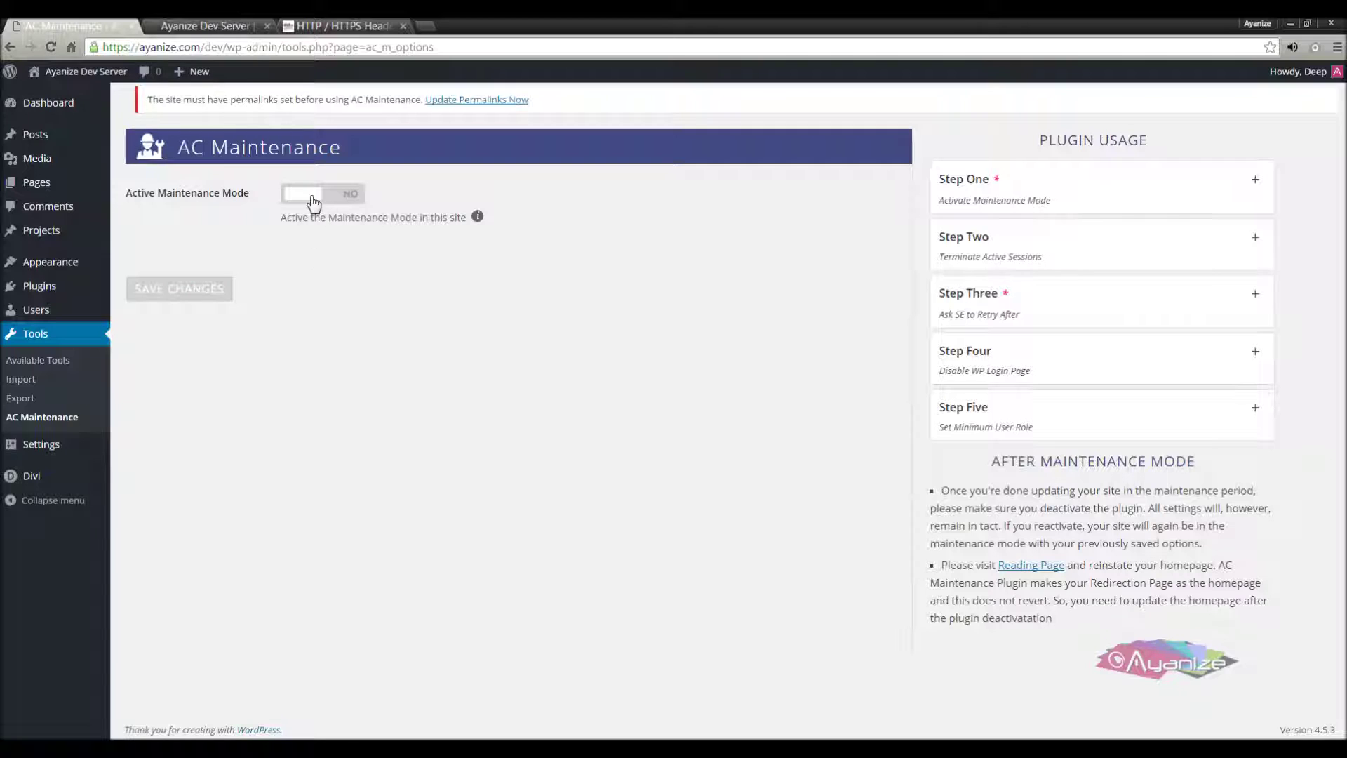
Change the permalink structure to Day and name and save it
click(468, 108)
click(172, 275)
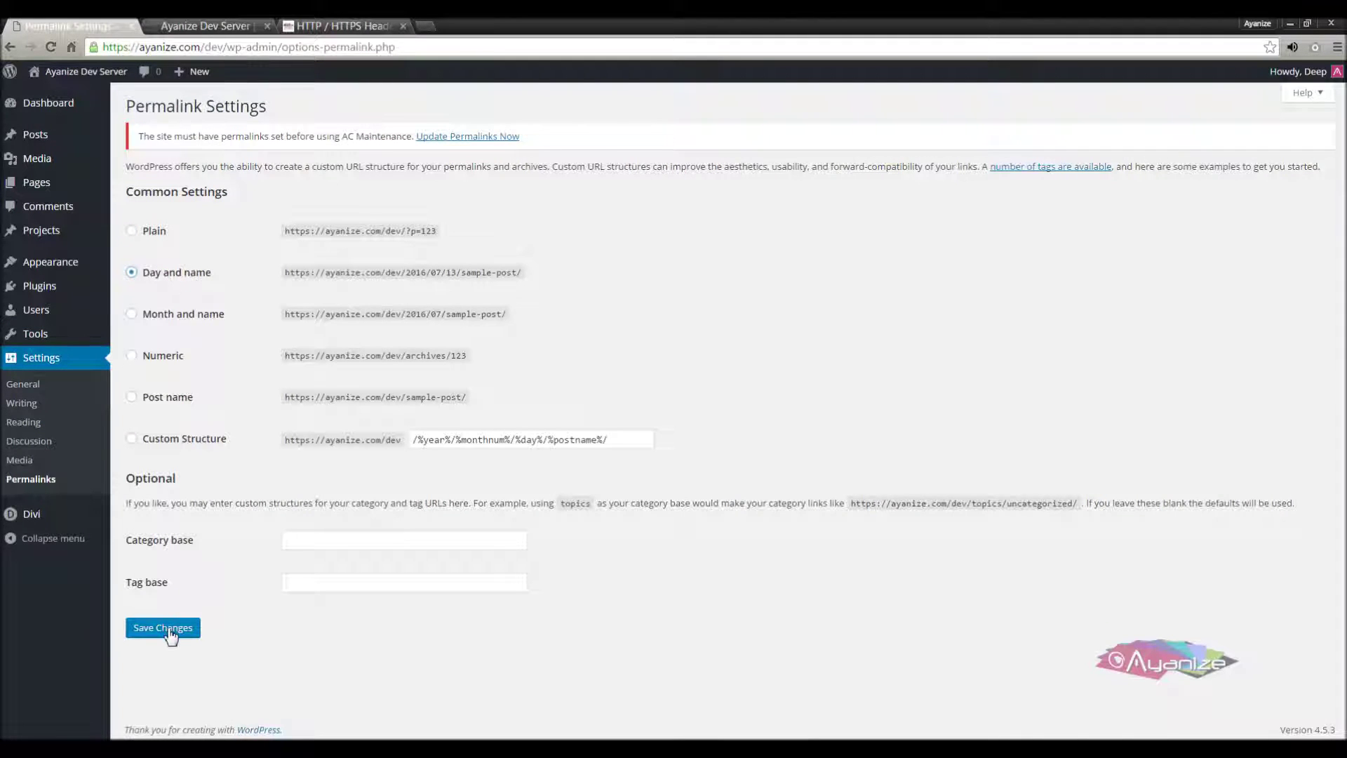
click(171, 633)
mouse_move(60, 338)
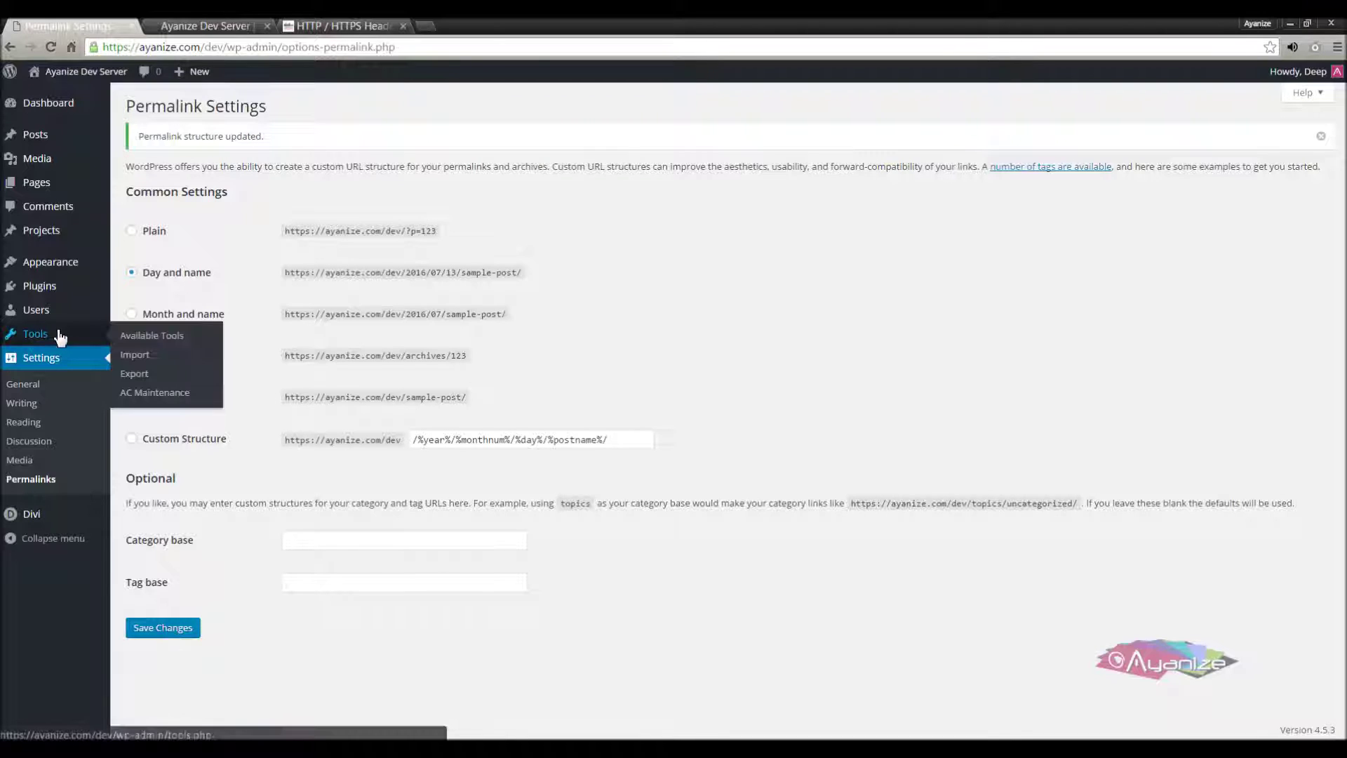
Switch Active Maintenance Mode to YES and save the settings
click(167, 397)
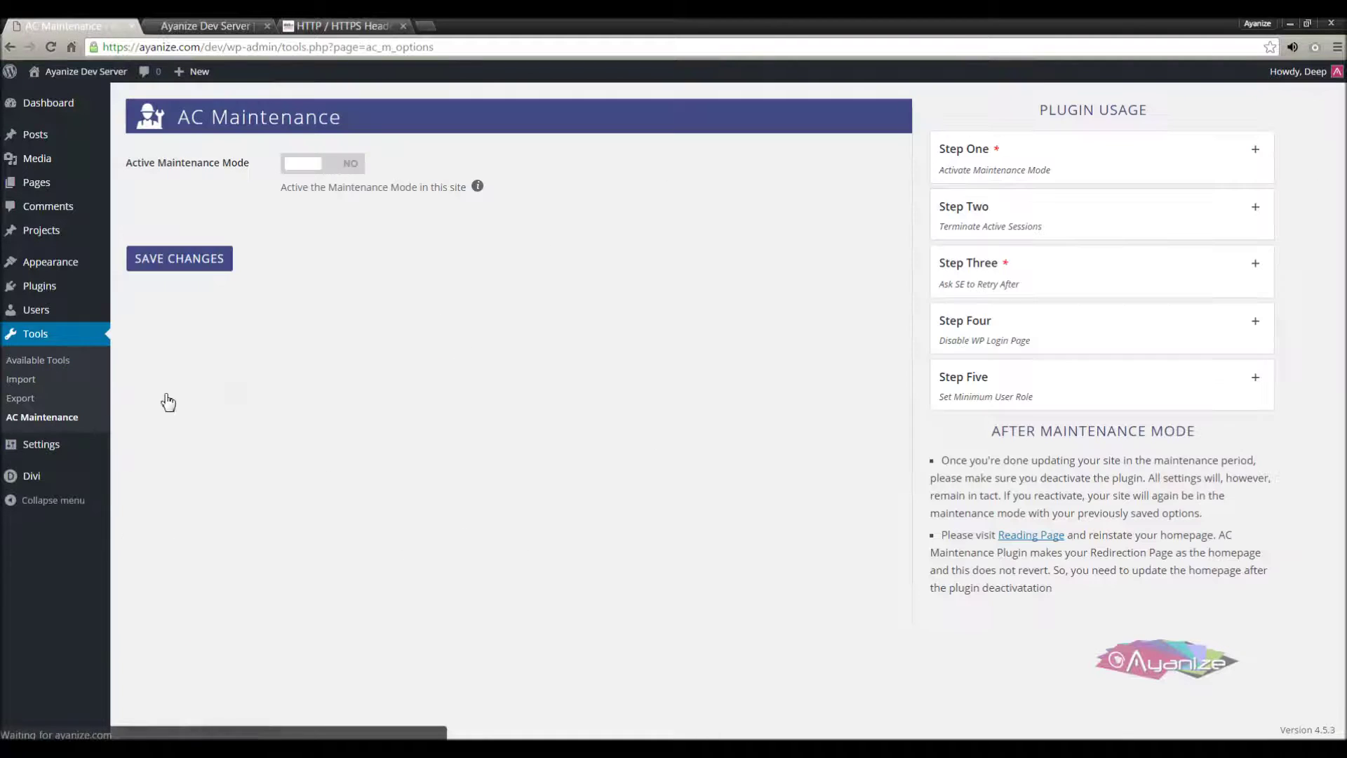
click(302, 170)
click(184, 266)
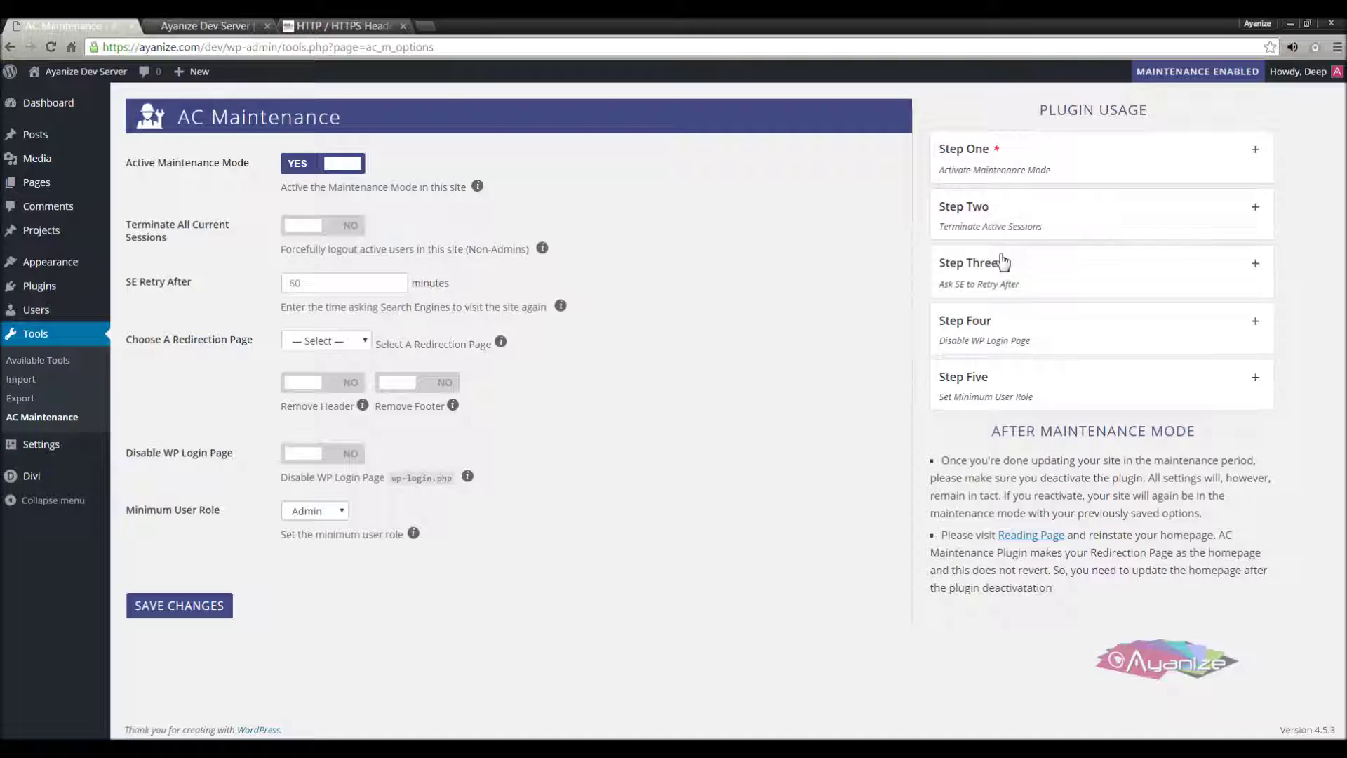
Expand and collapse Plugin Usage Steps Two, Three and Four to read them
click(1002, 281)
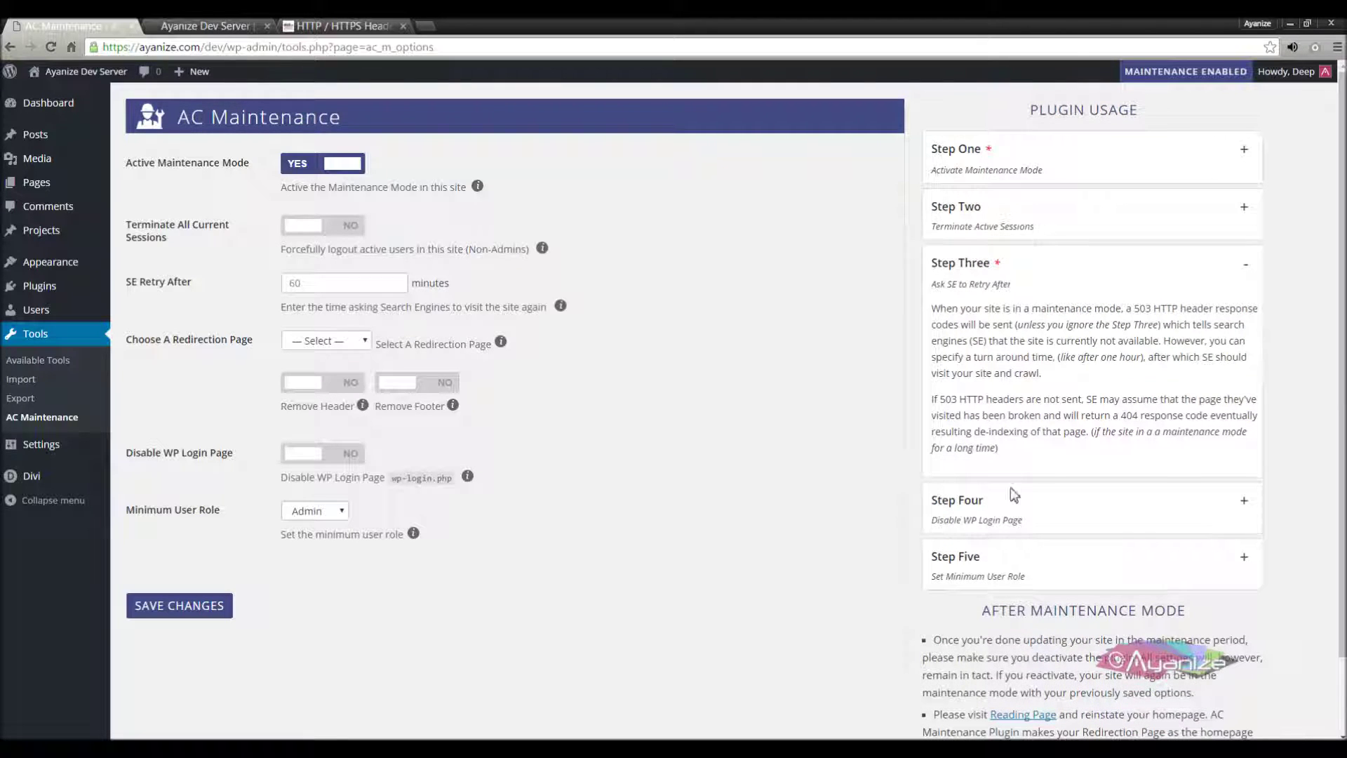
click(1011, 516)
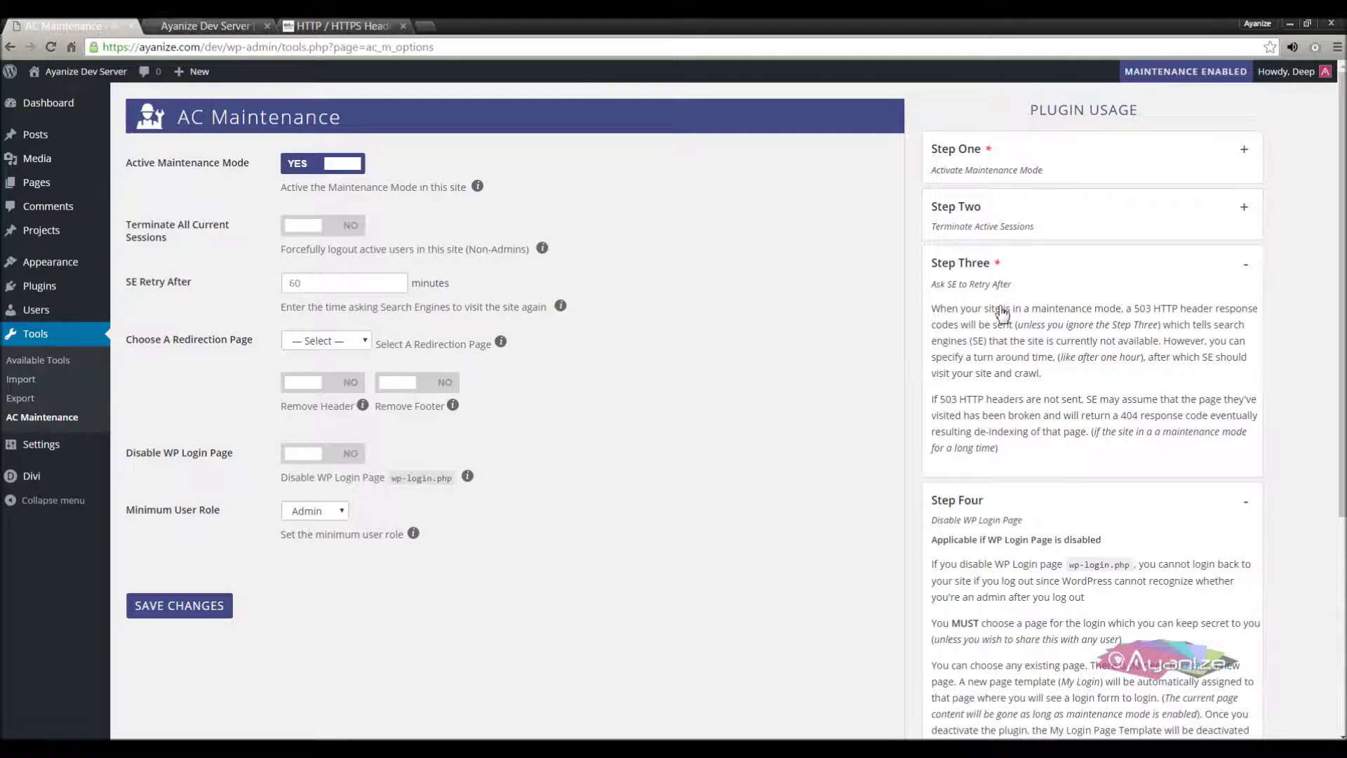
click(997, 223)
click(998, 224)
click(996, 265)
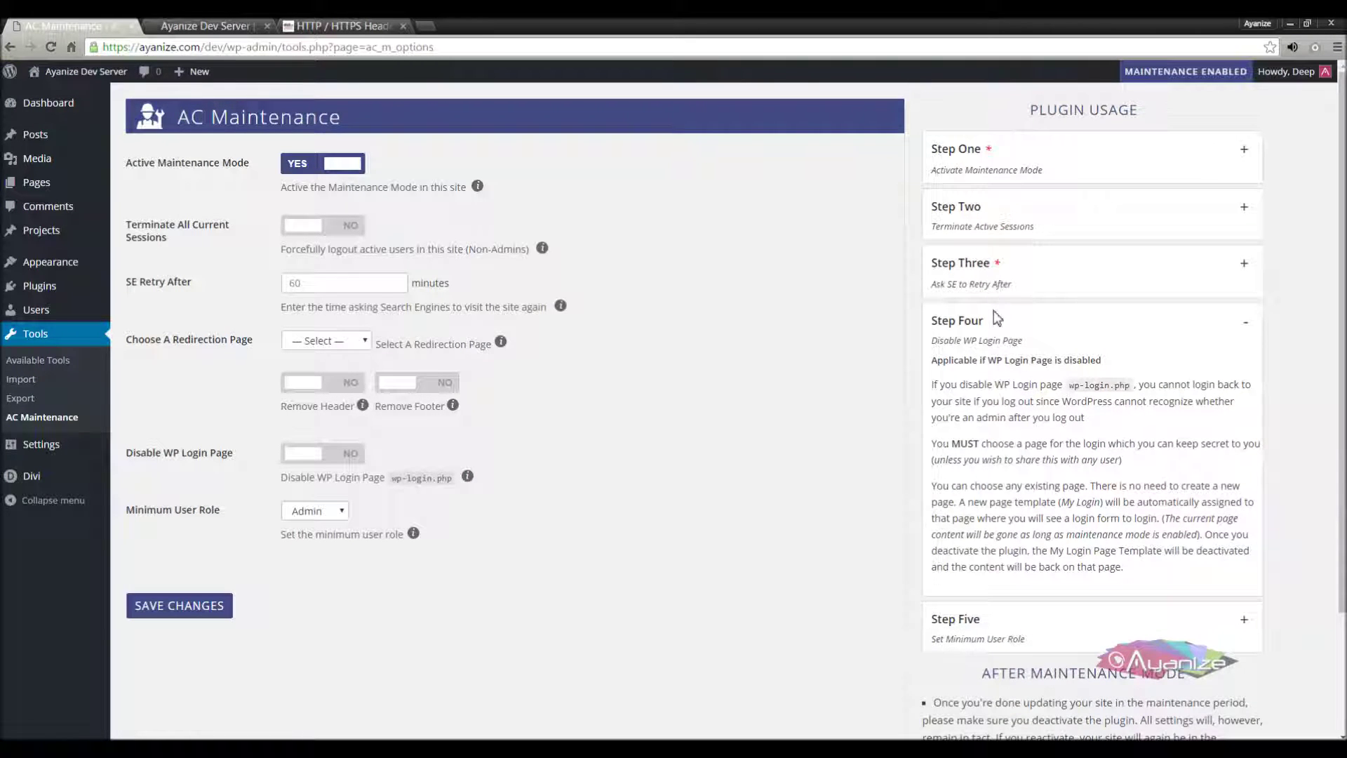
click(995, 314)
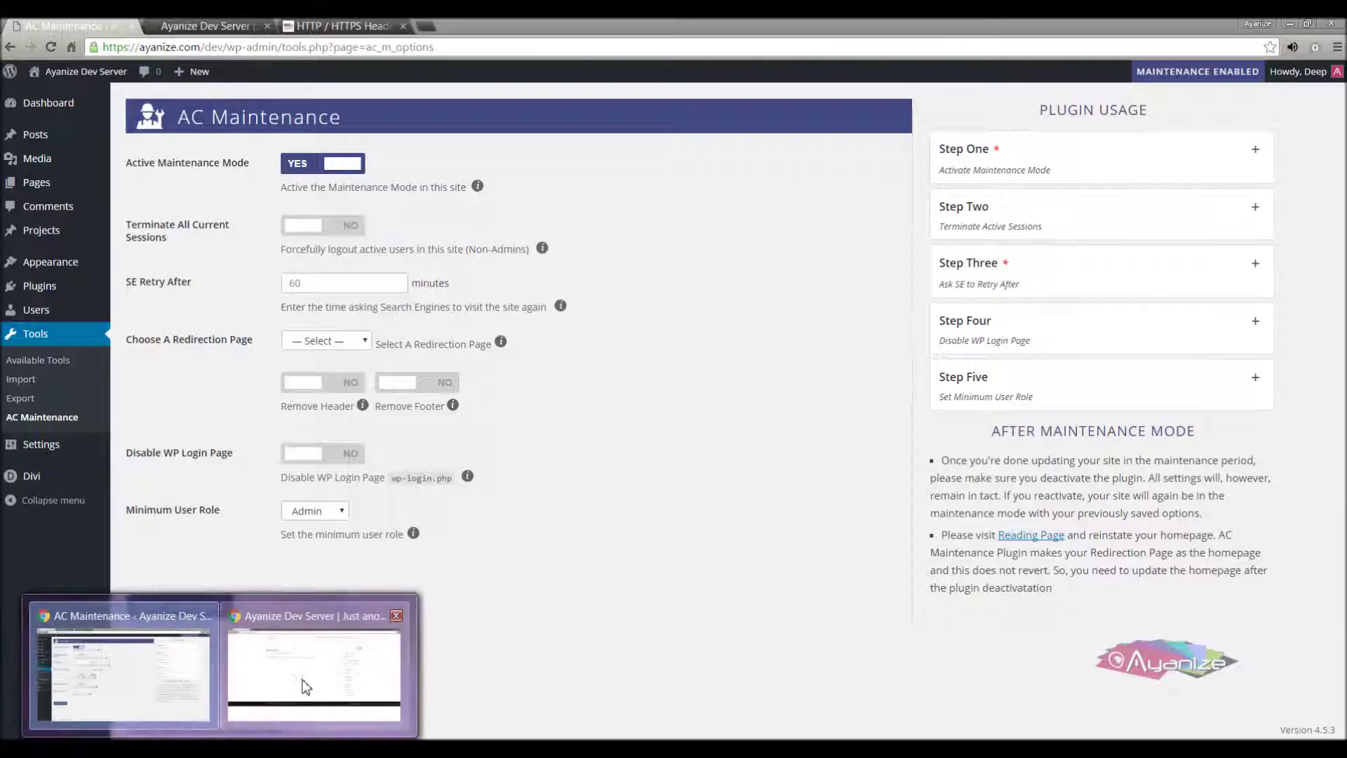
click(305, 686)
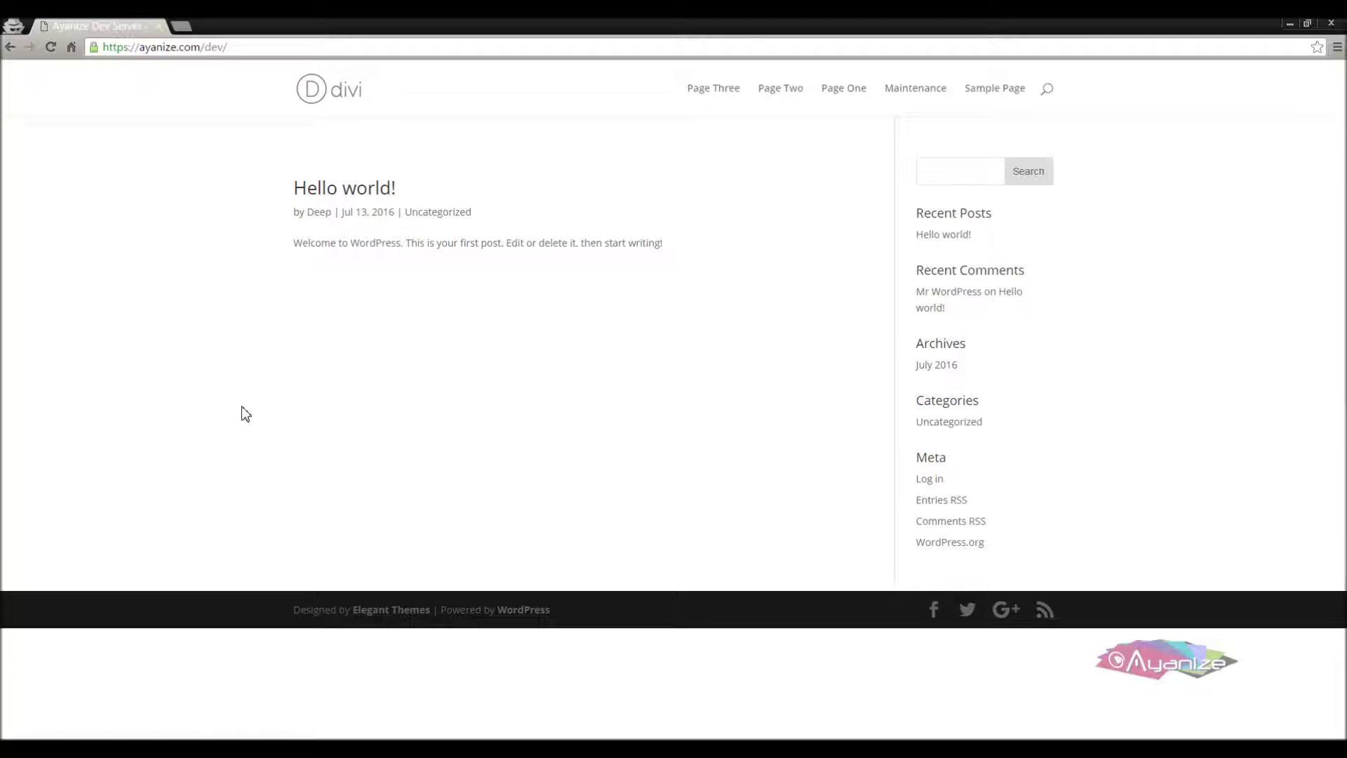
Load the site's /dev/wp-admin login page in the second window
click(251, 43)
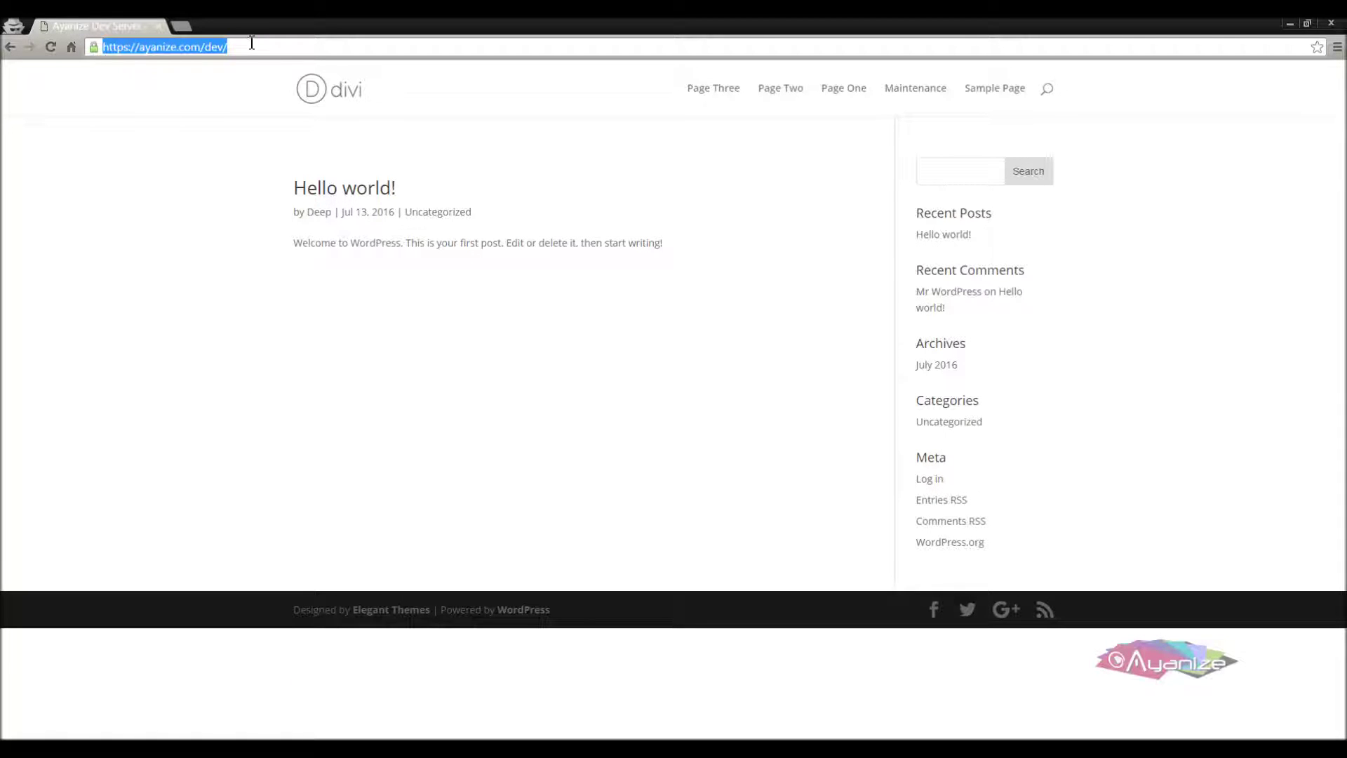
click(251, 43)
text(wp-)
key(Return)
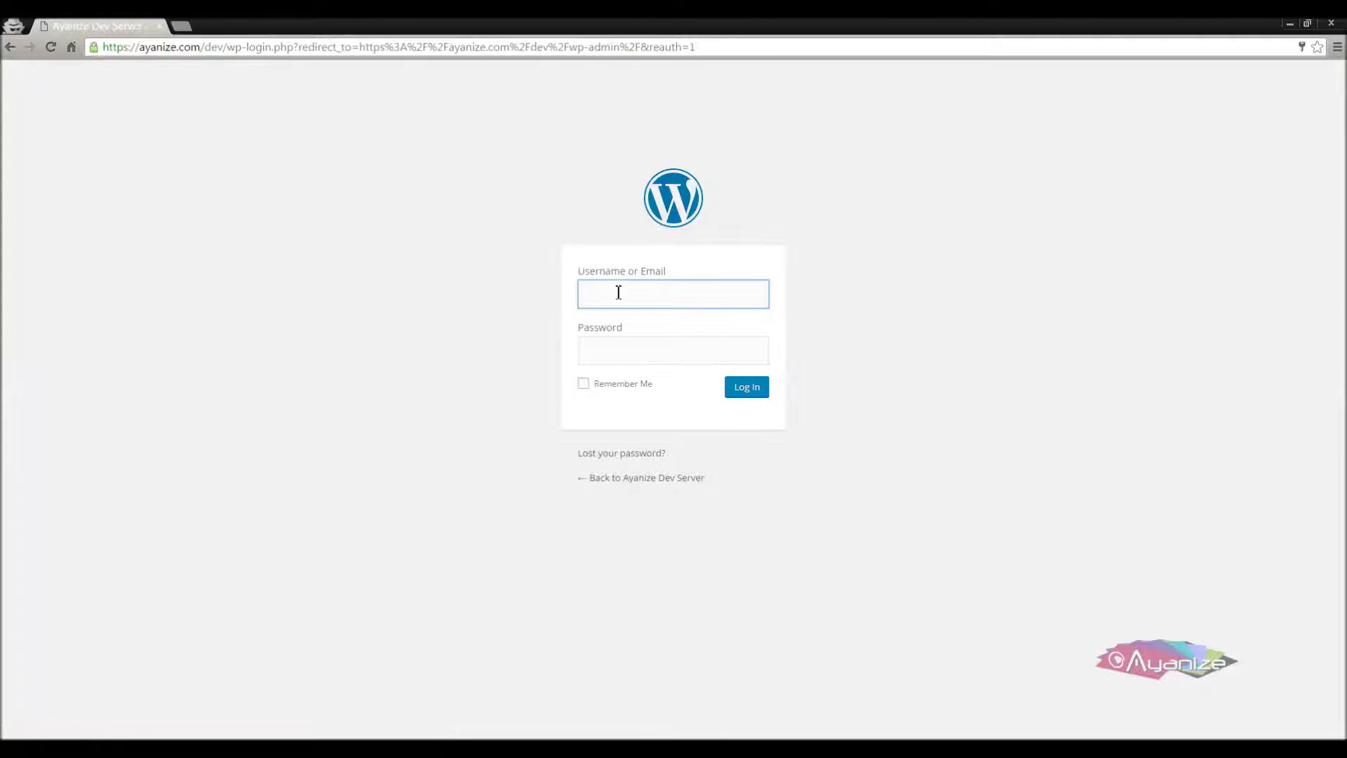
Log in with the author account and its password, then open All Posts
text(author)
key(Tab)
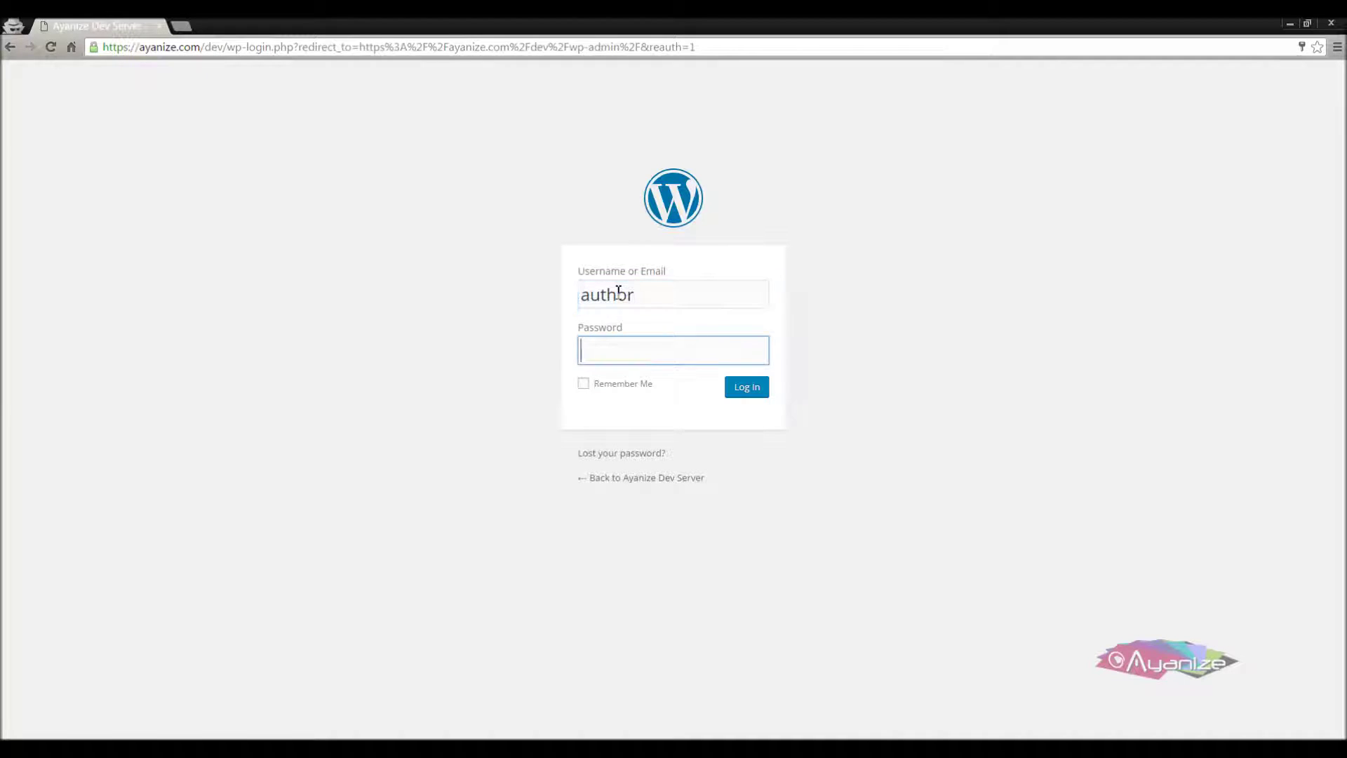
text(••••)
key(Return)
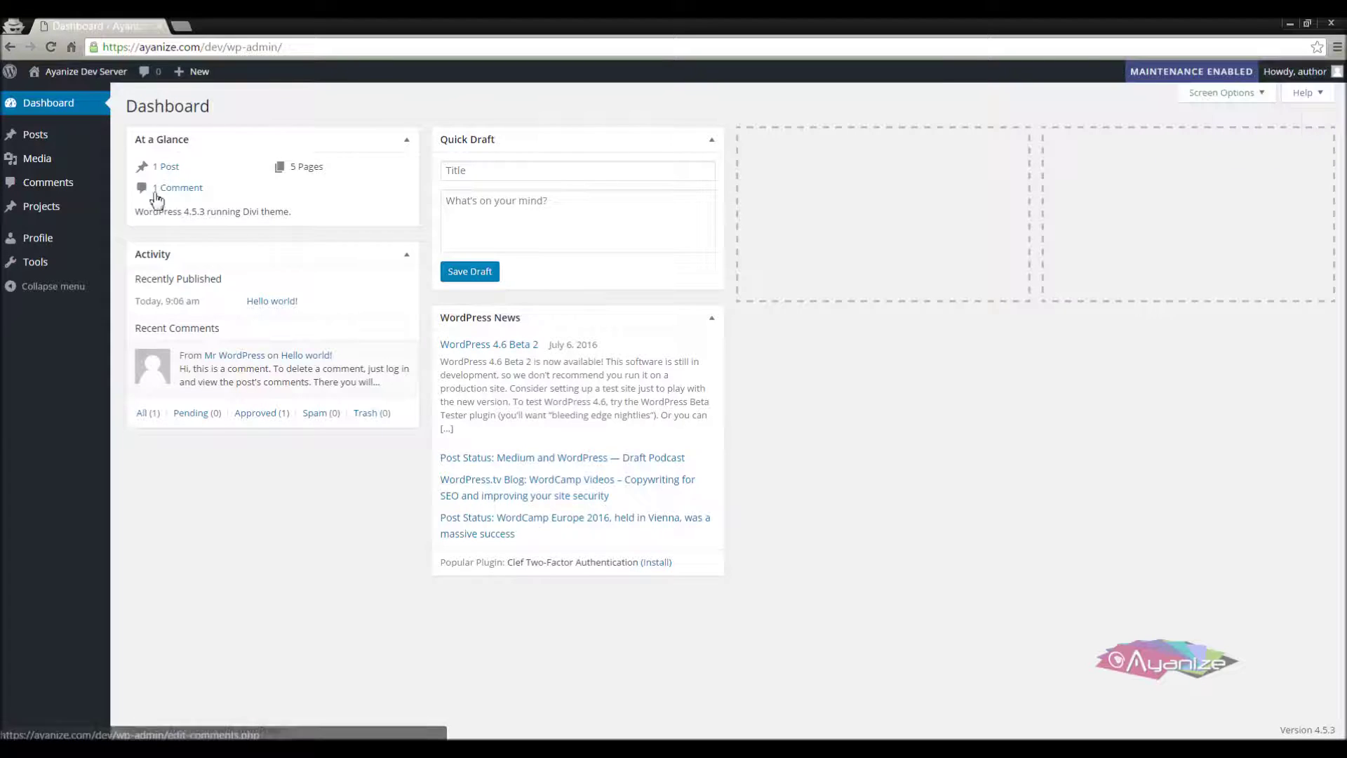
mouse_move(35, 140)
click(132, 138)
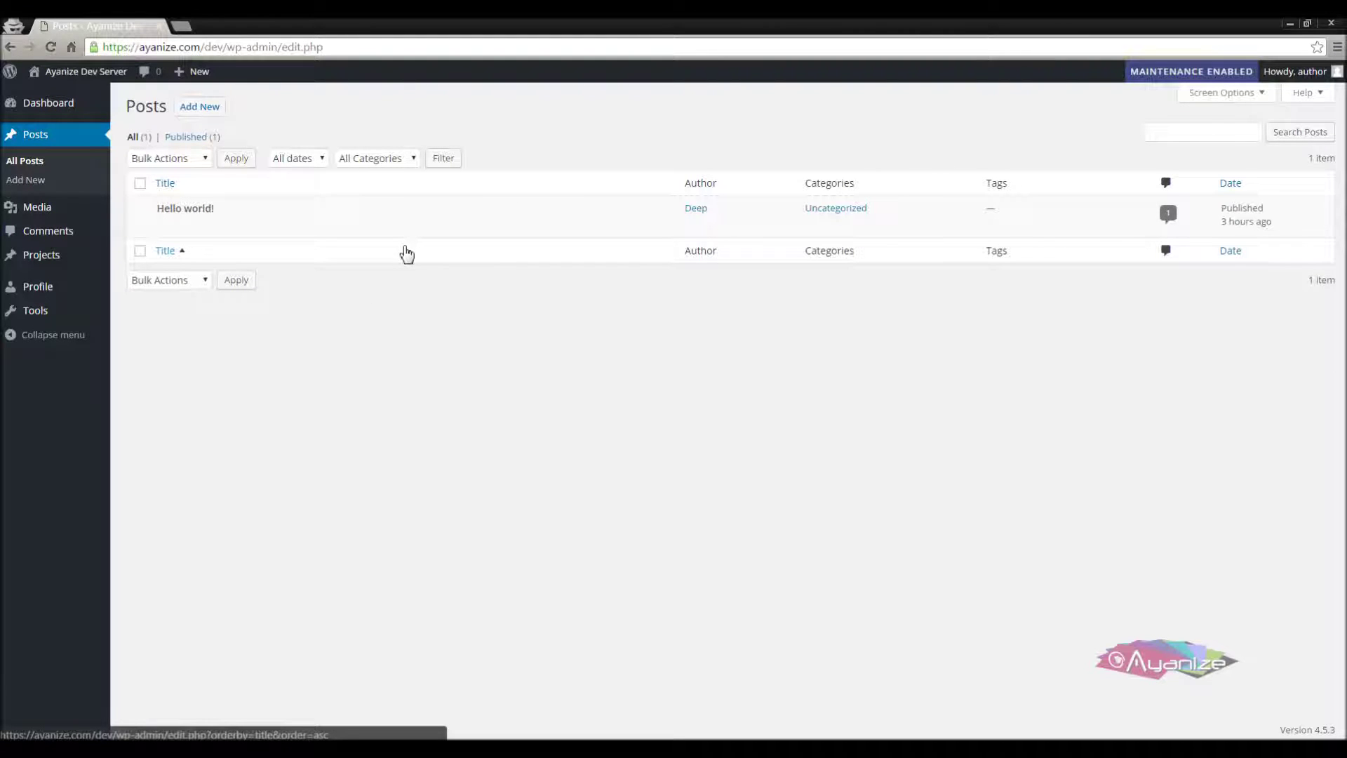
Set Terminate All Current Sessions to YES and save the settings
click(171, 691)
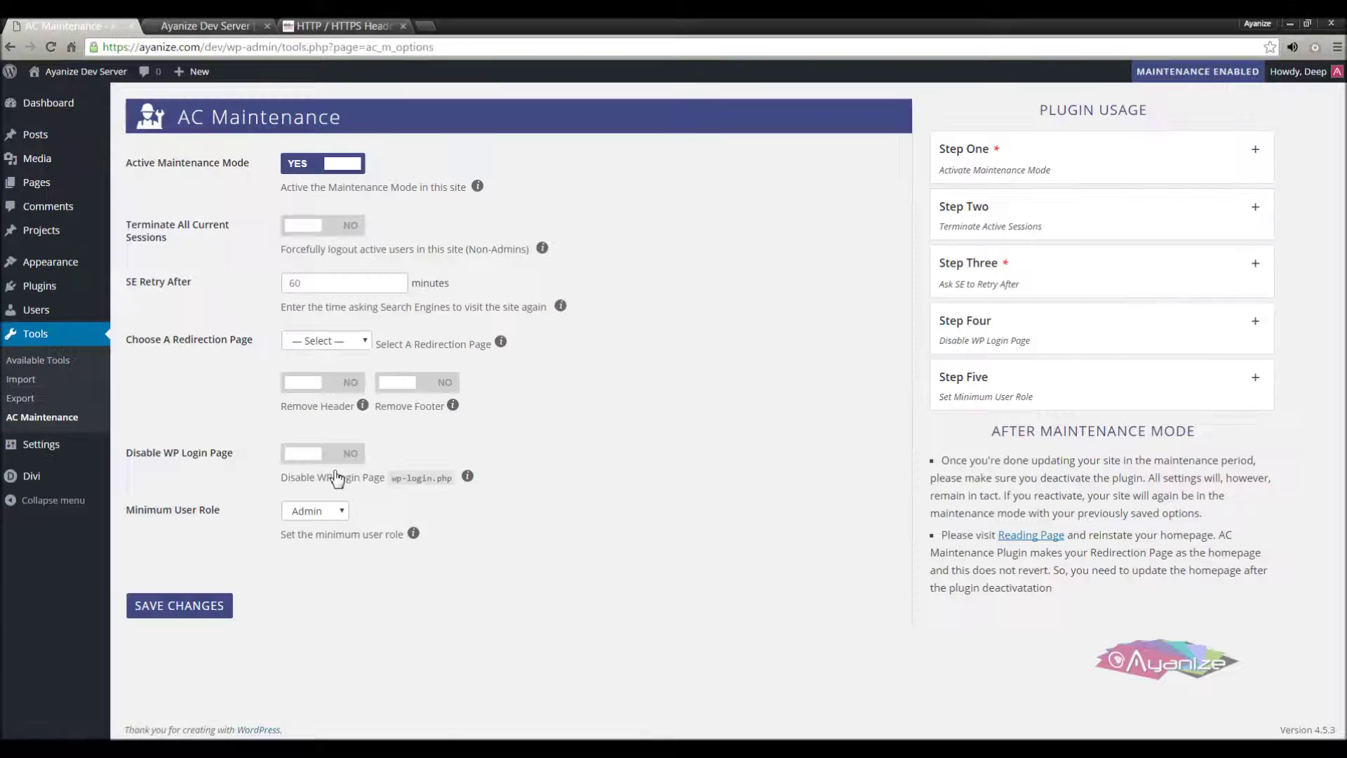
click(295, 228)
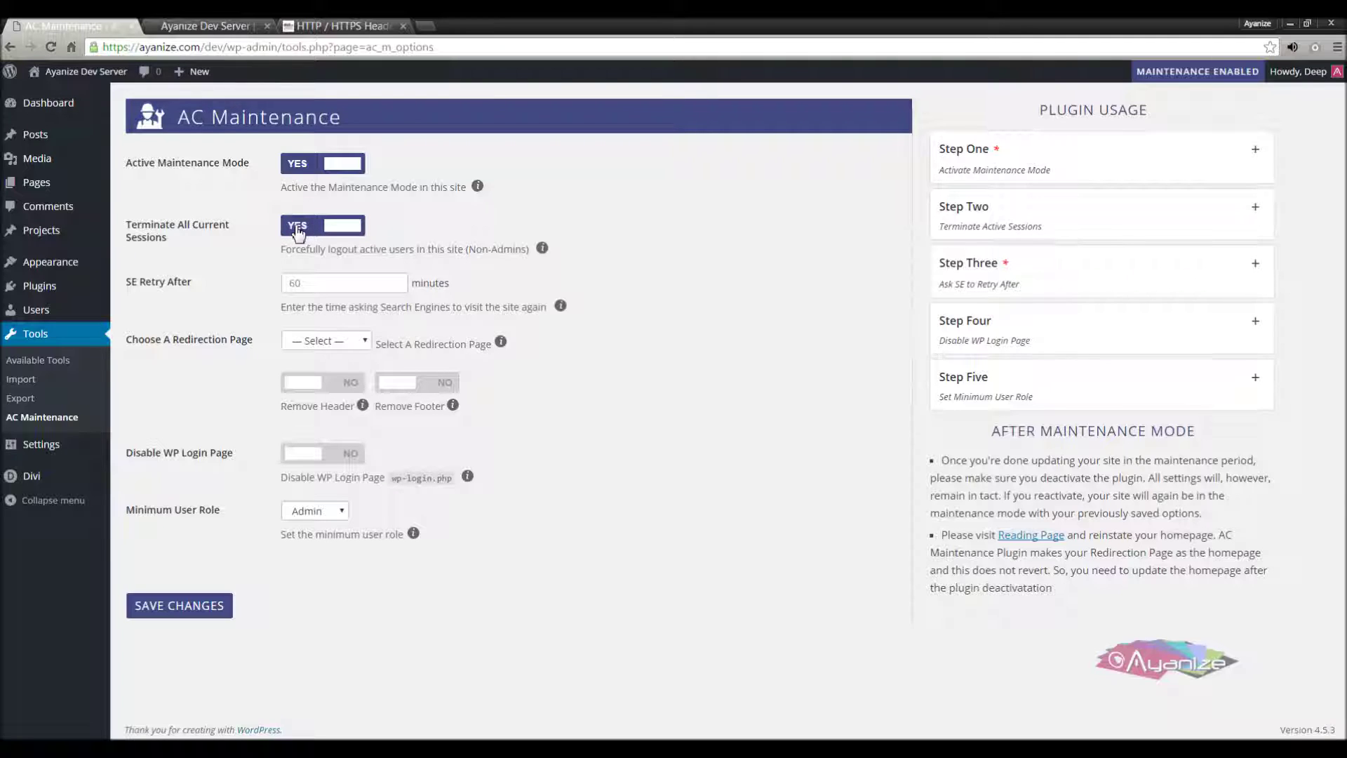
click(164, 607)
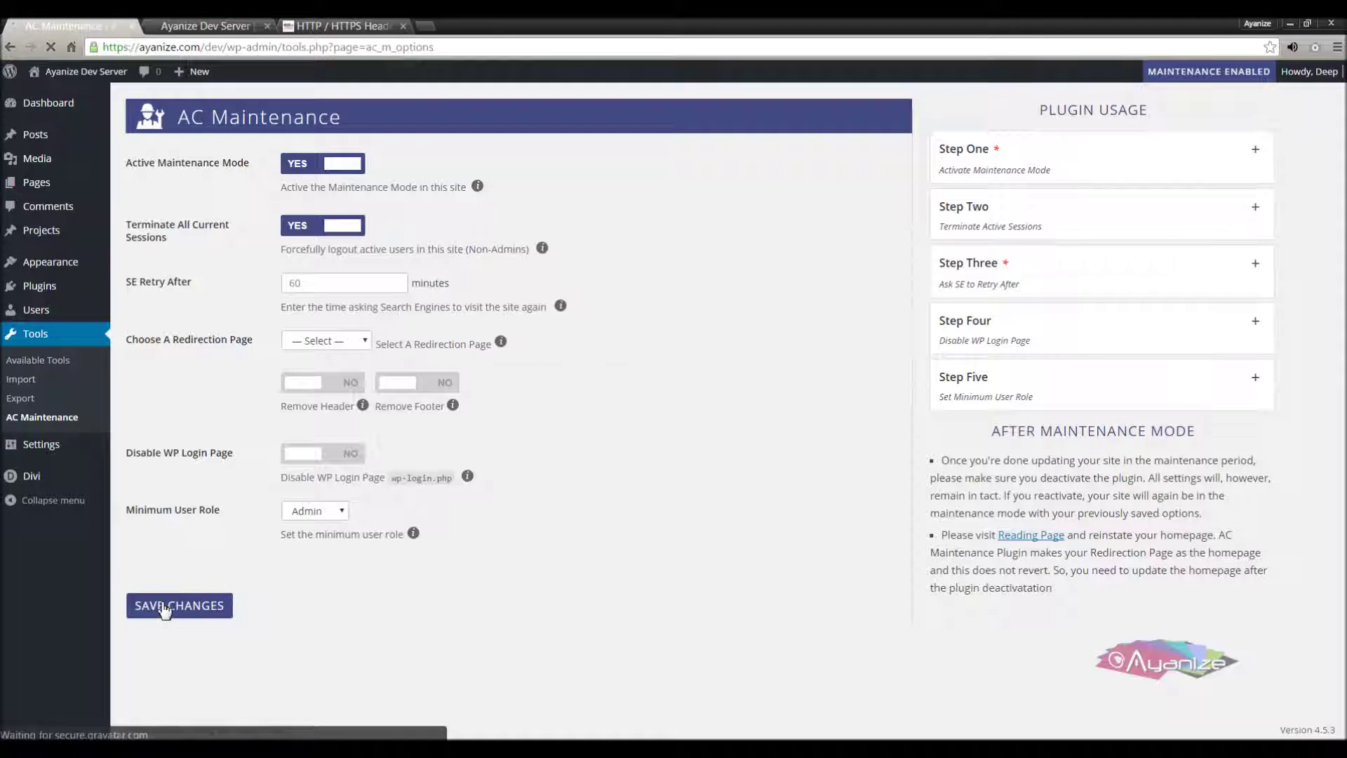
Test the author session by clicking Add New in the non-admin window
key(alt+Tab)
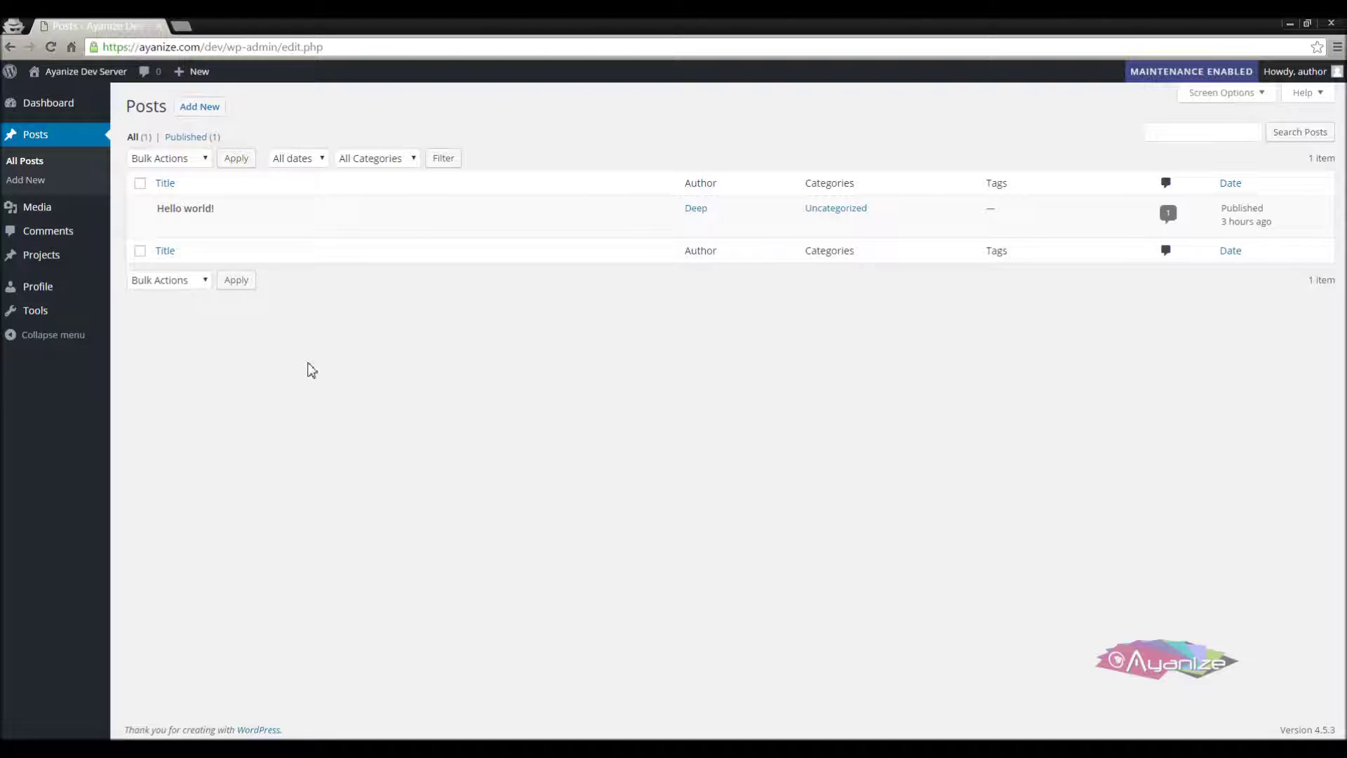
click(195, 110)
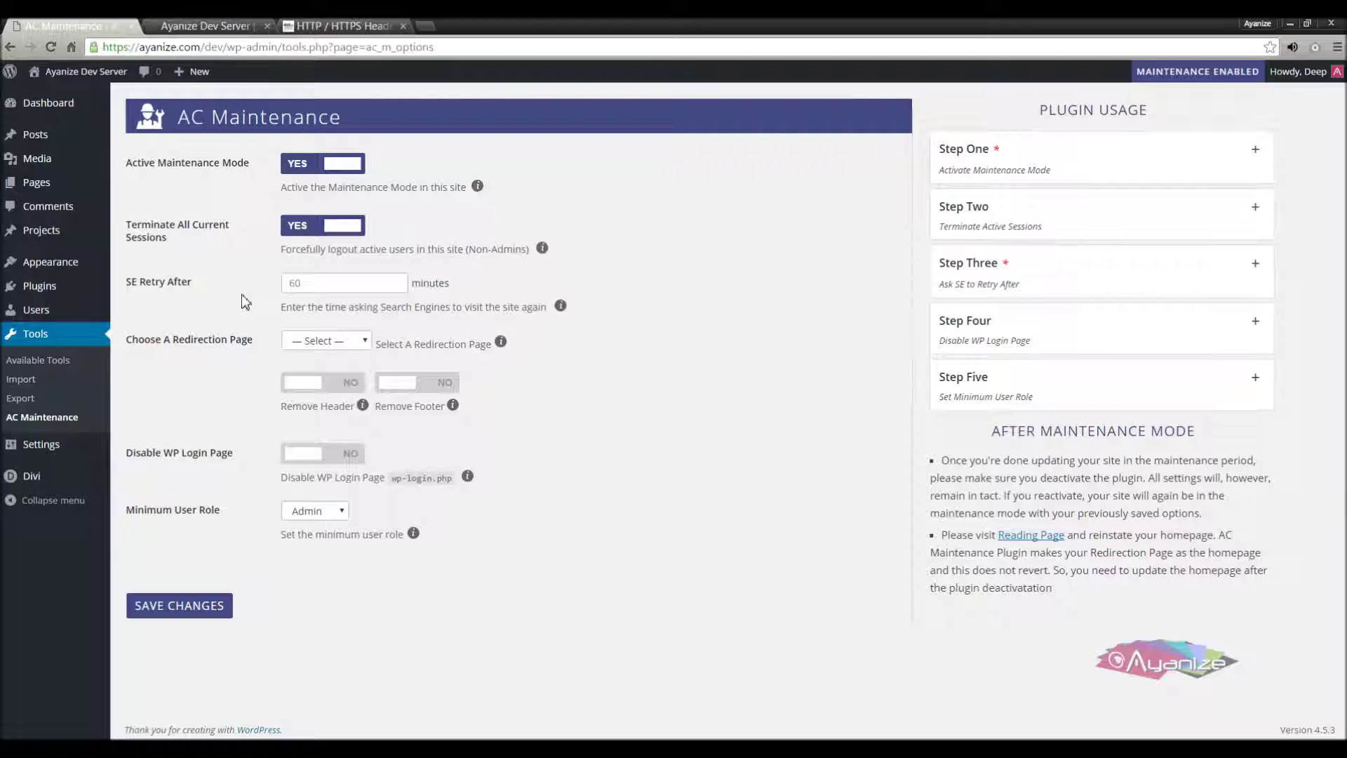
click(290, 284)
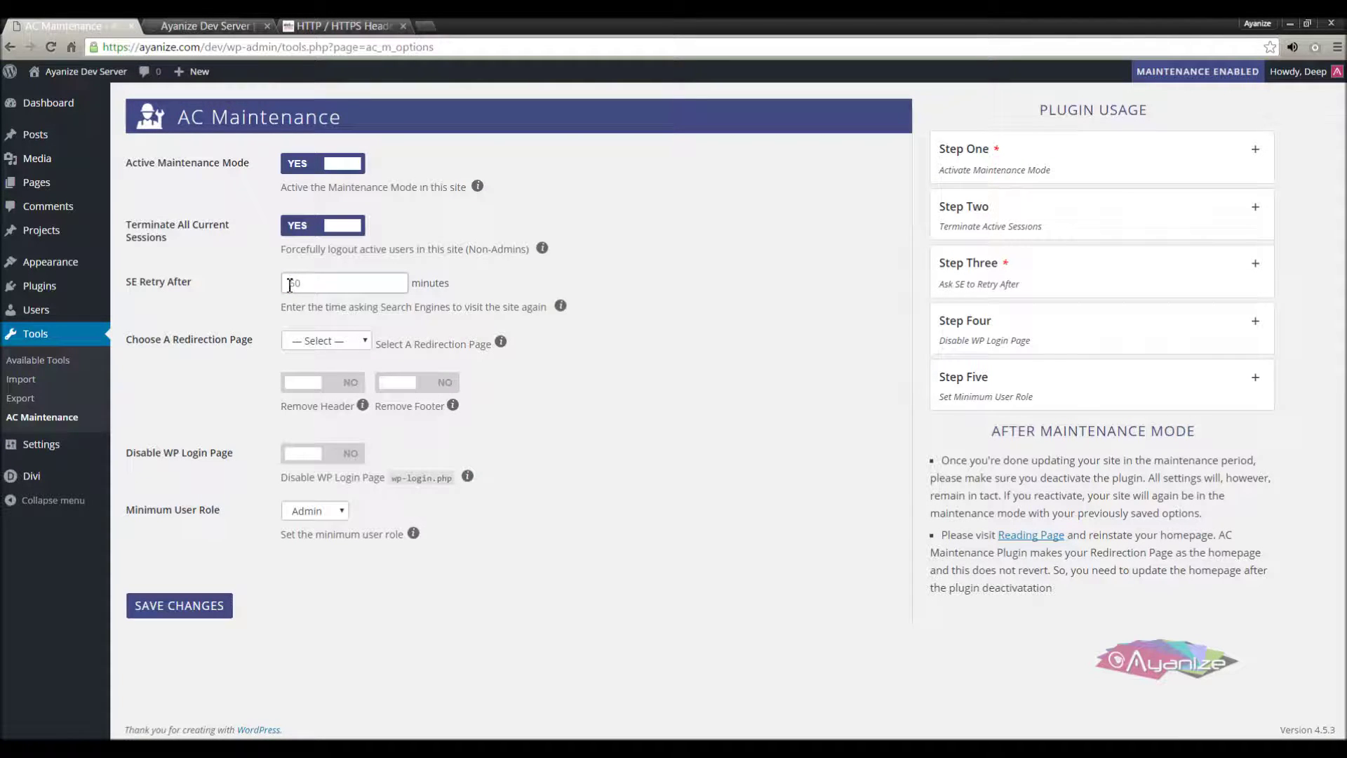
Set SE Retry After to 20 minutes, choose the Maintenance page for redirection, and save
text(20)
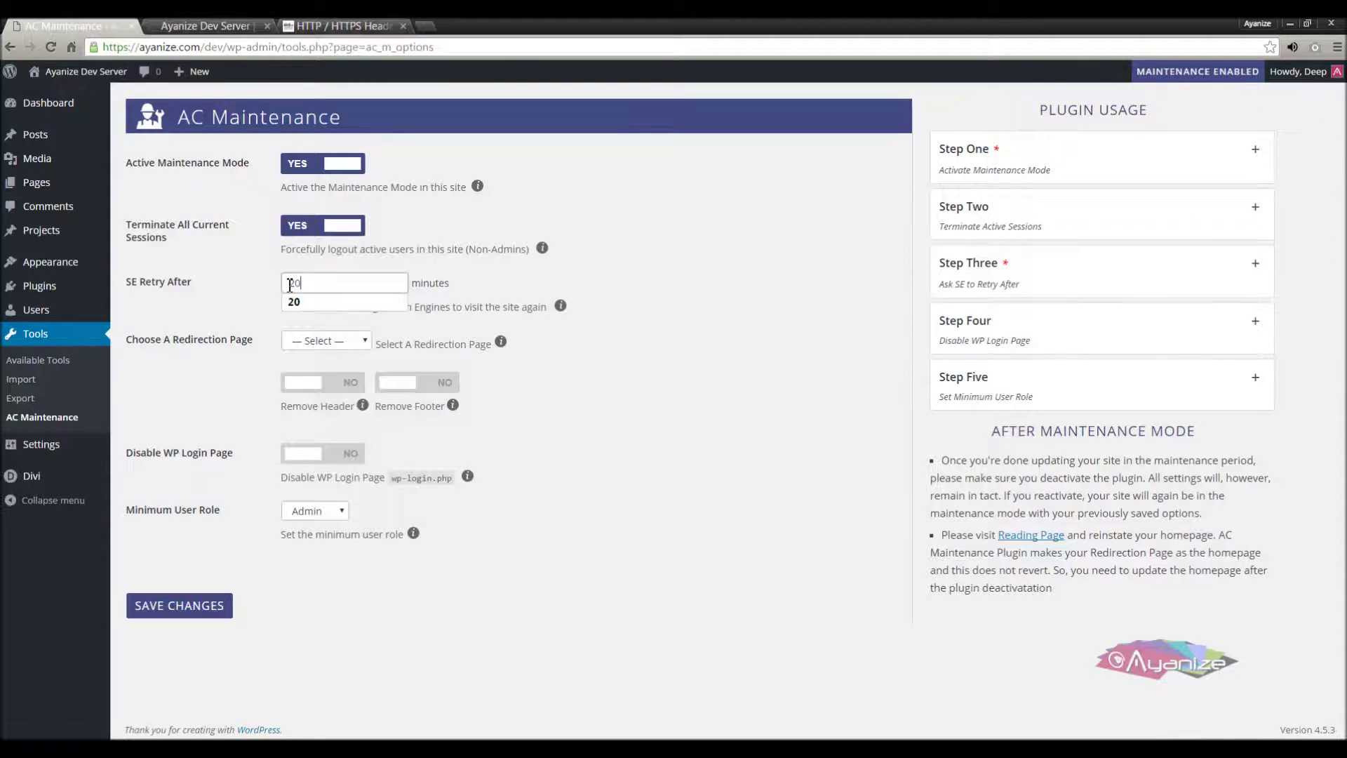
click(254, 394)
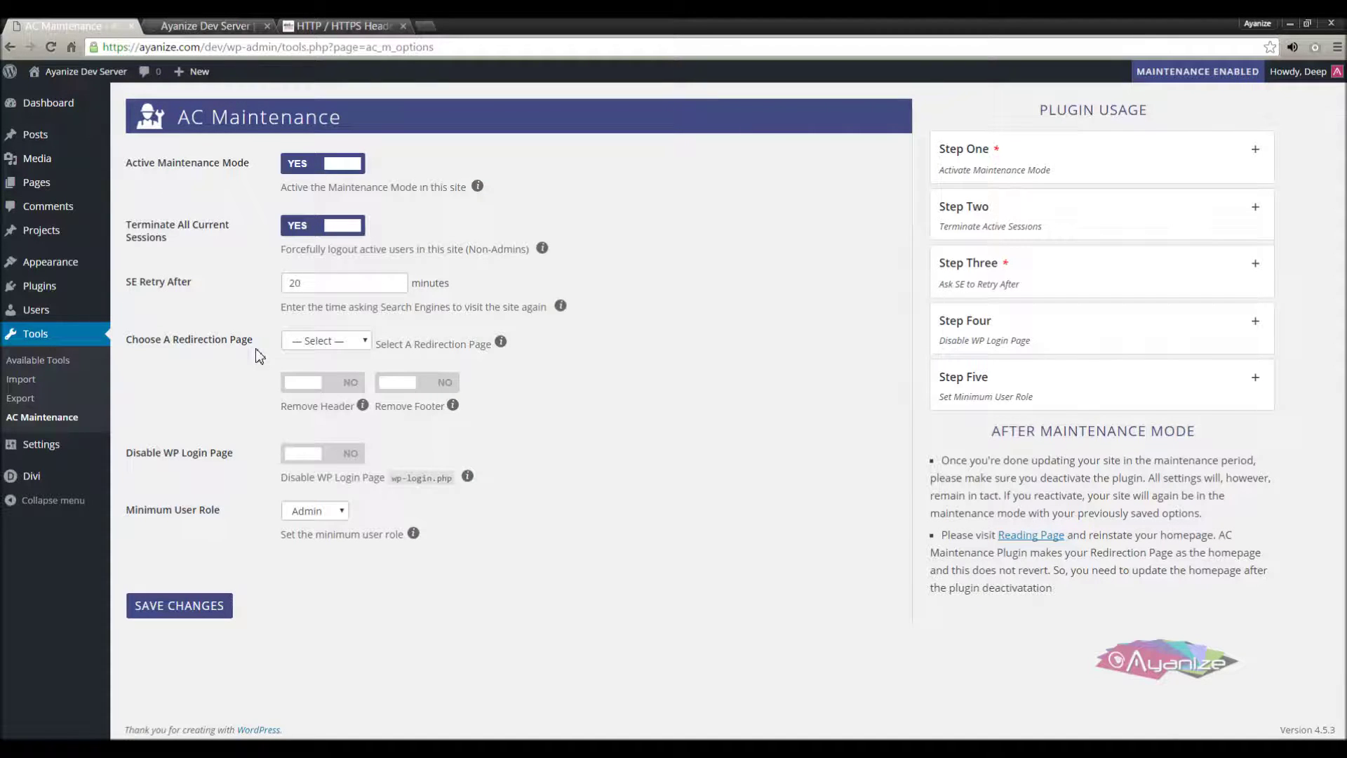
click(348, 353)
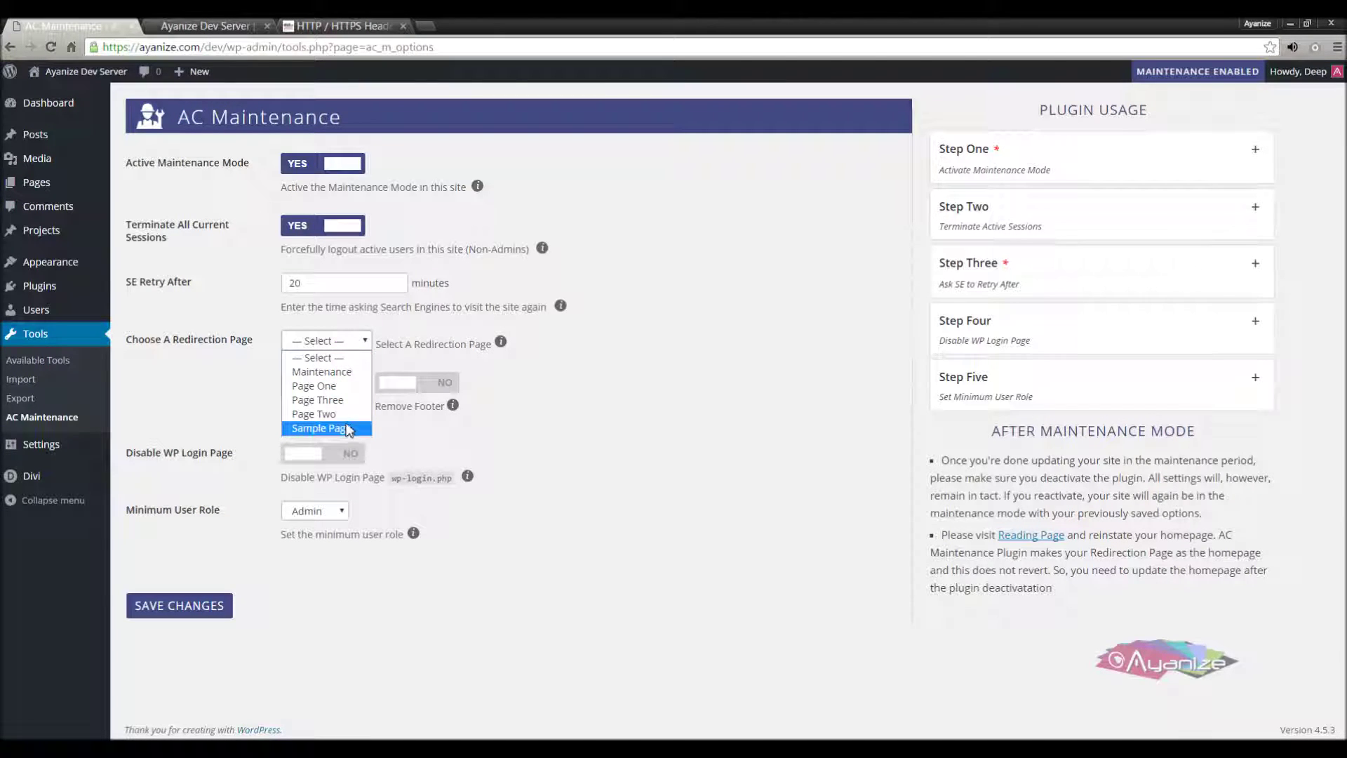
click(346, 373)
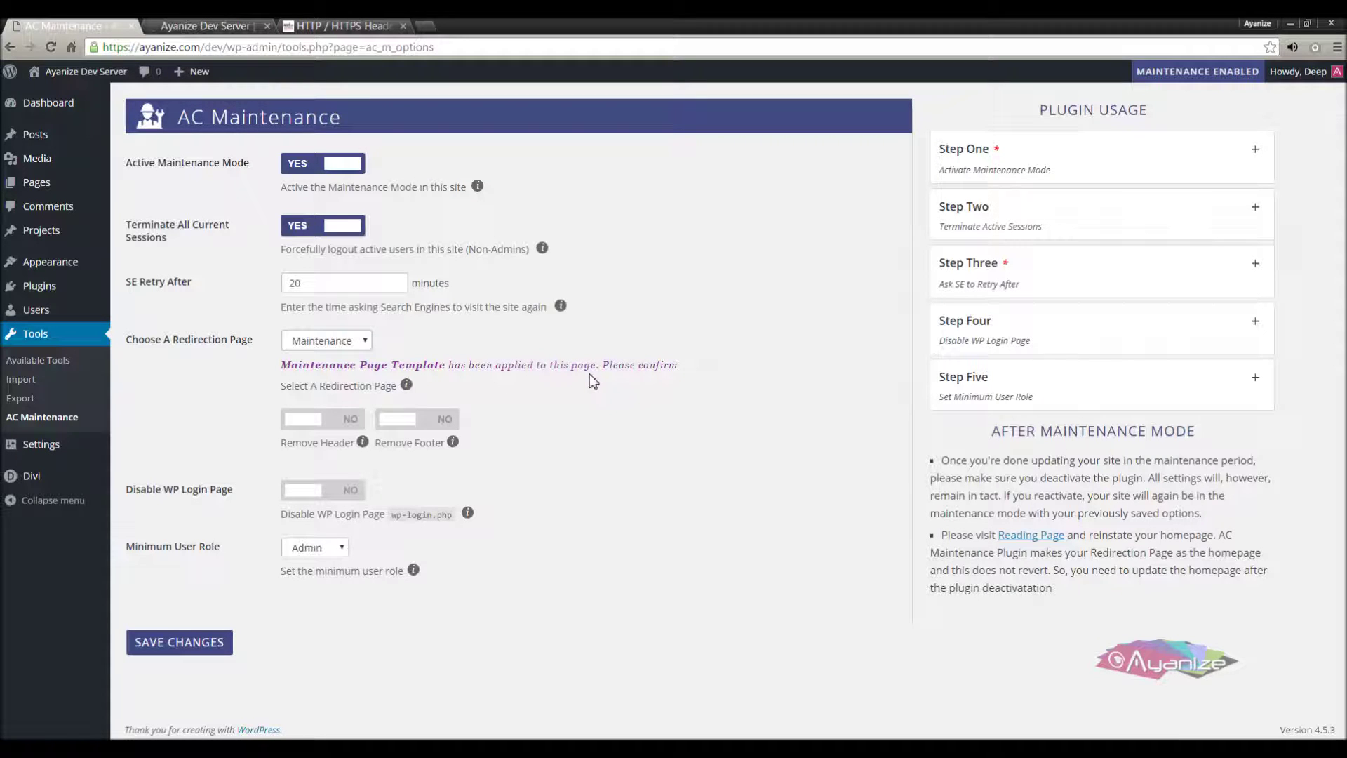
click(210, 644)
Edit the Maintenance page, select Default Template, and update the page
click(704, 367)
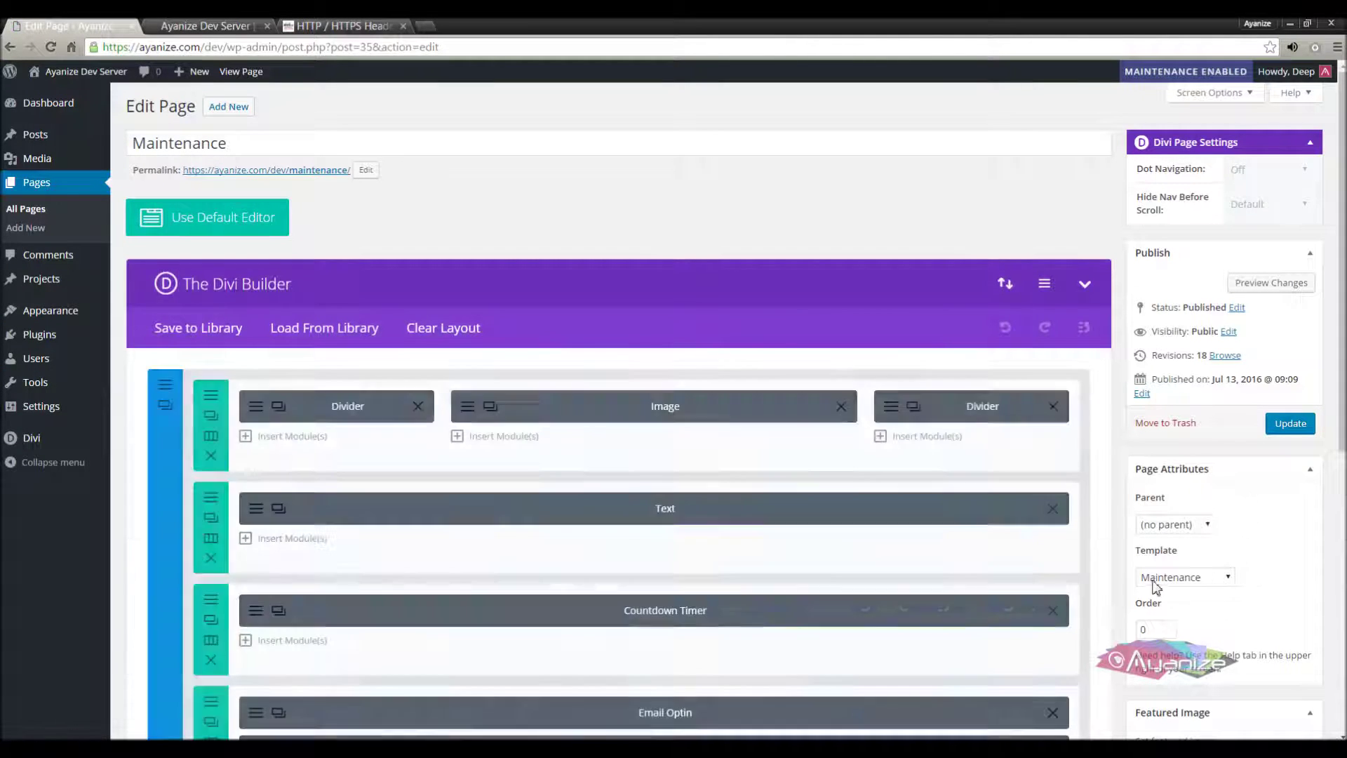
click(1171, 581)
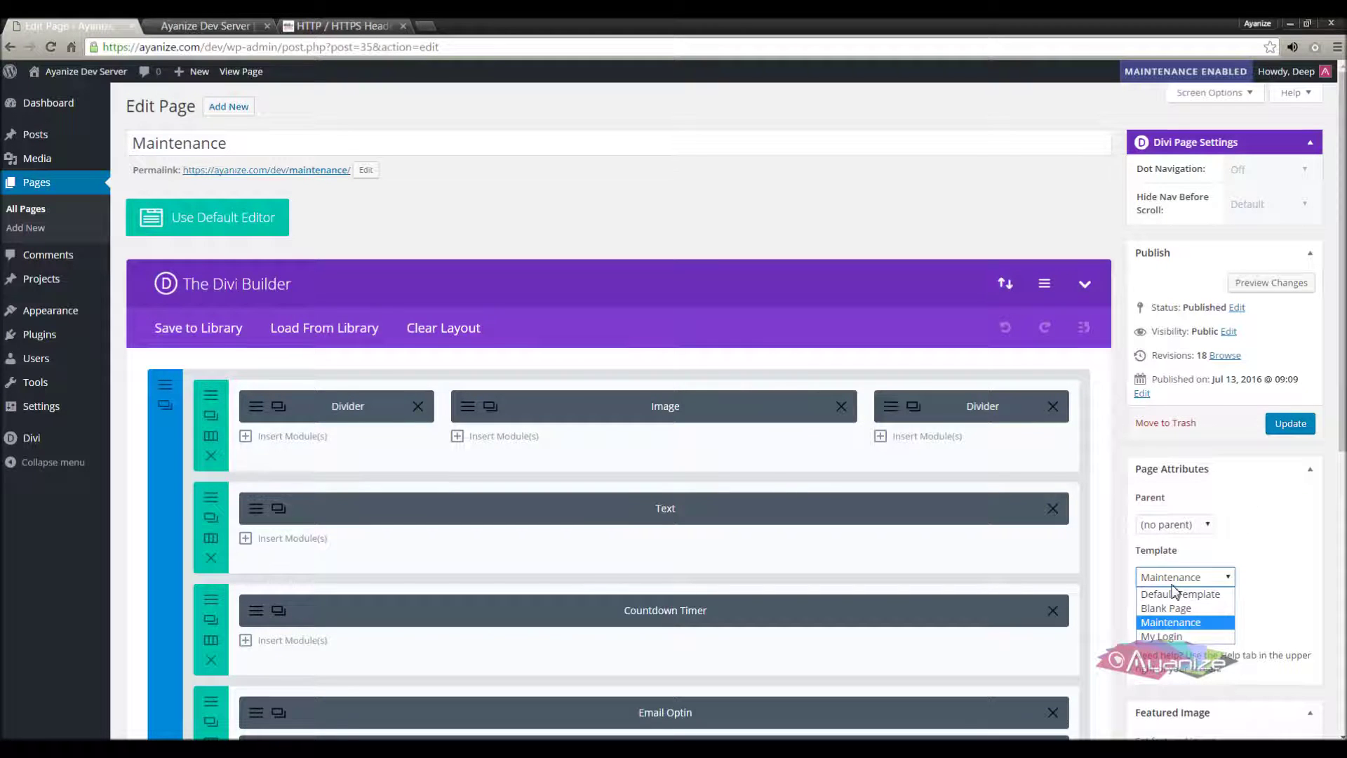
click(1173, 595)
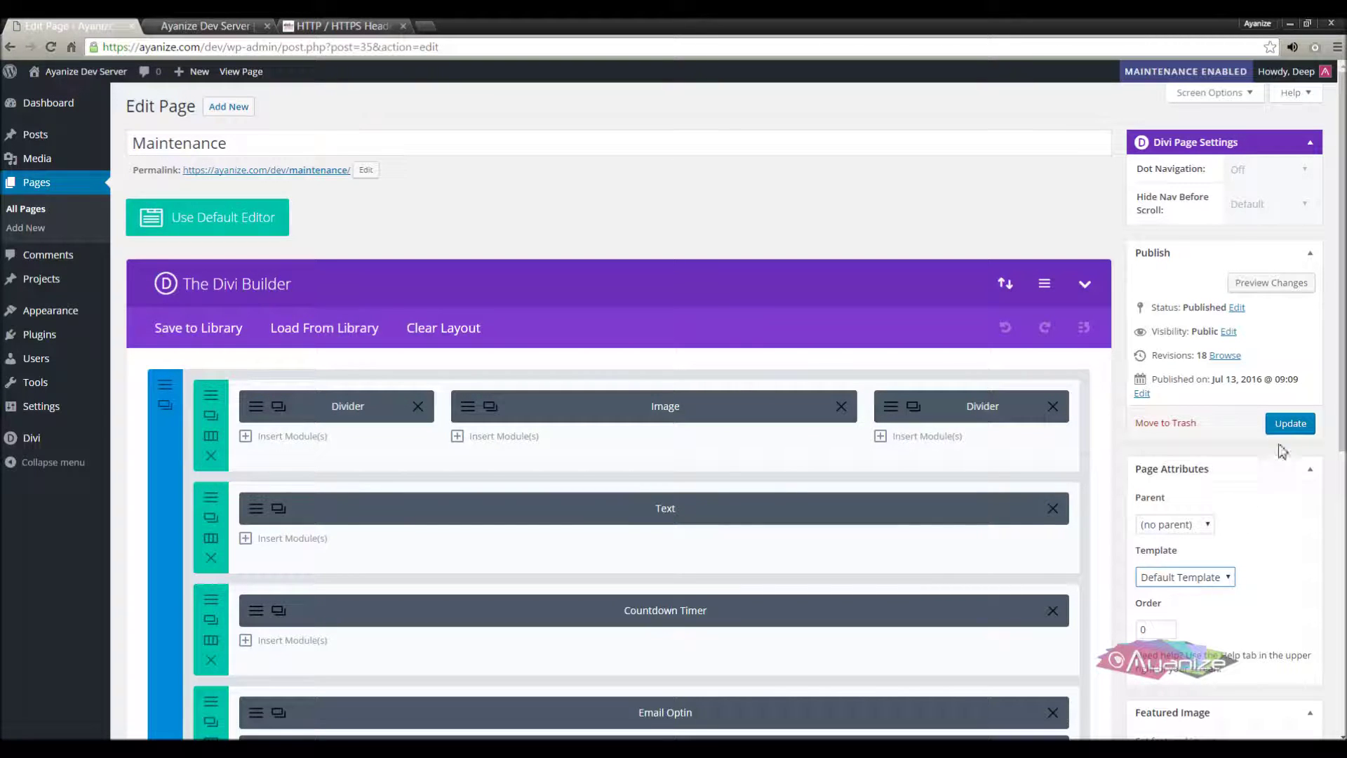
click(1289, 424)
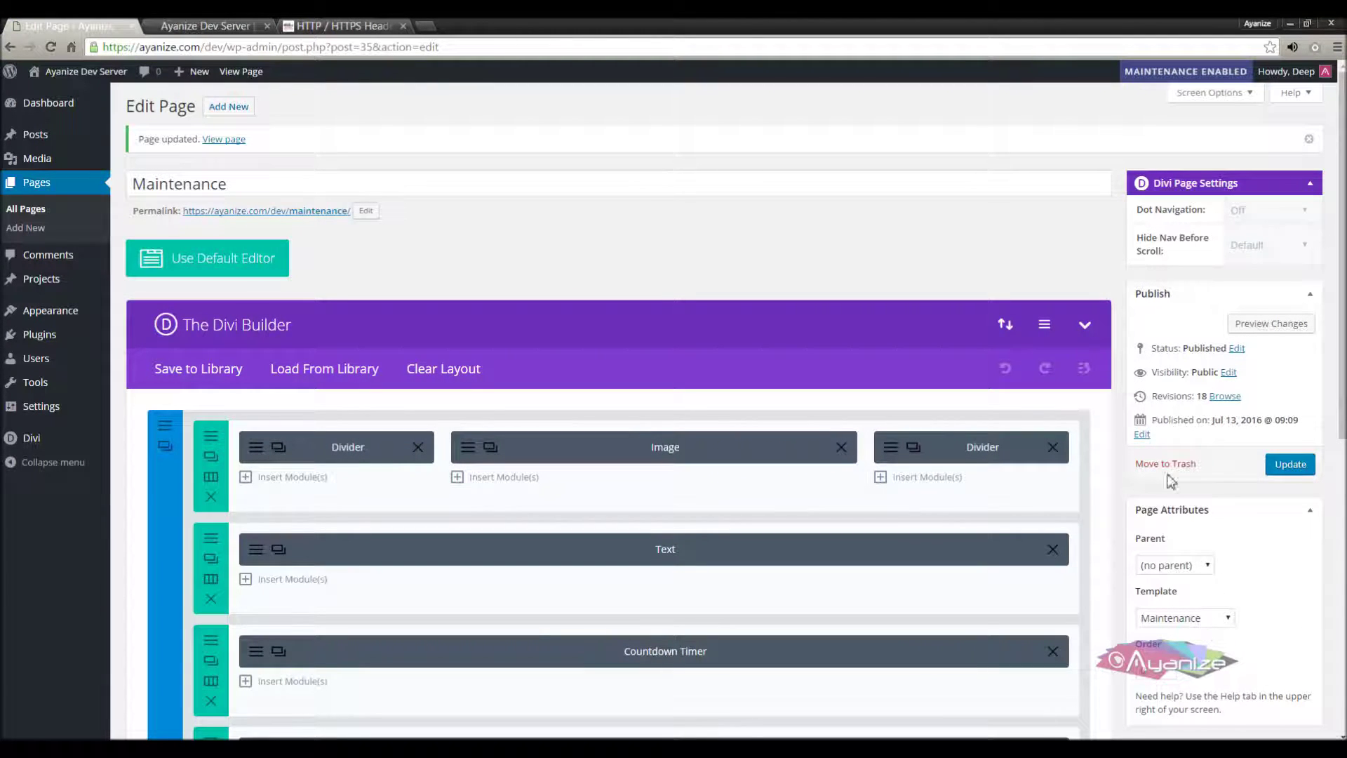
Return to the maintenance settings, then reload the homepage in the logged-out visitor window
click(1131, 73)
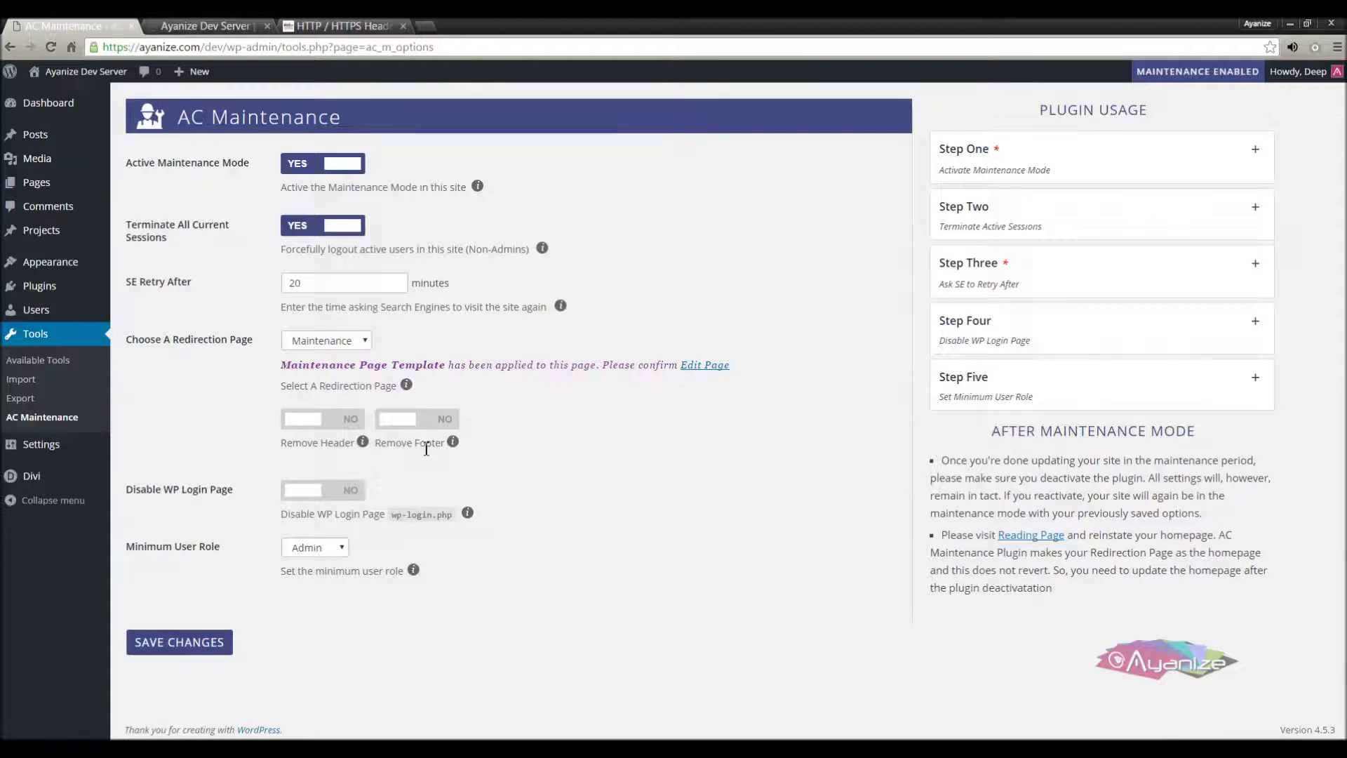
mouse_move(453, 448)
key(alt+Tab)
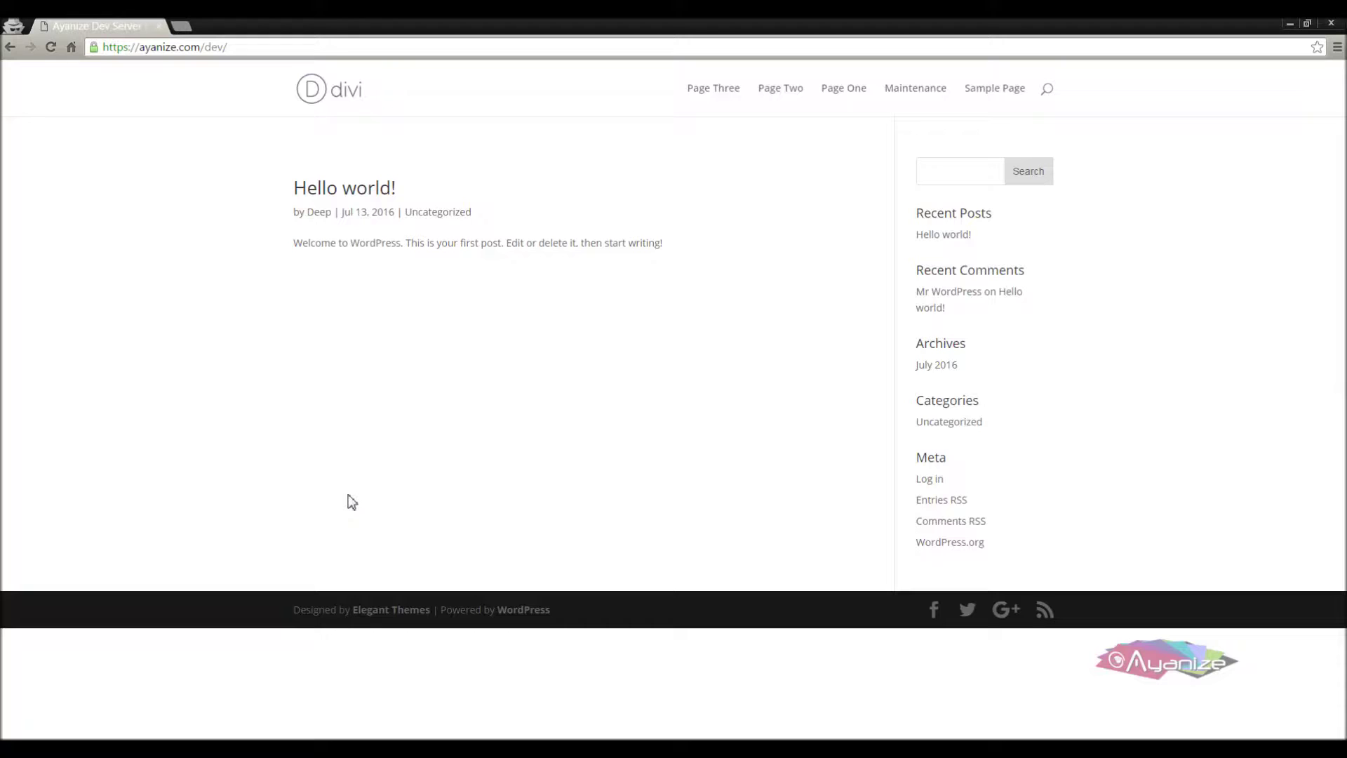
click(310, 90)
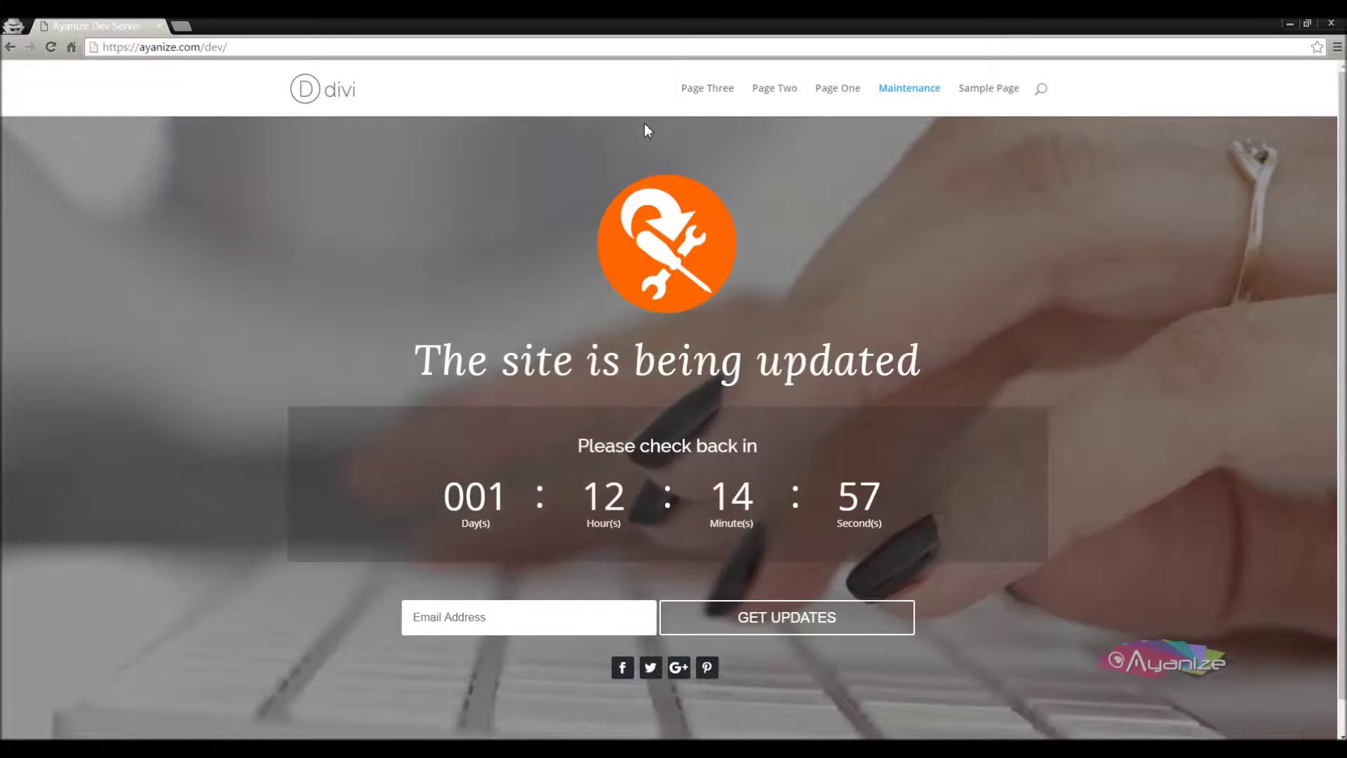
As a visitor, try Page Three, then go to the site's wp-admin address
click(705, 92)
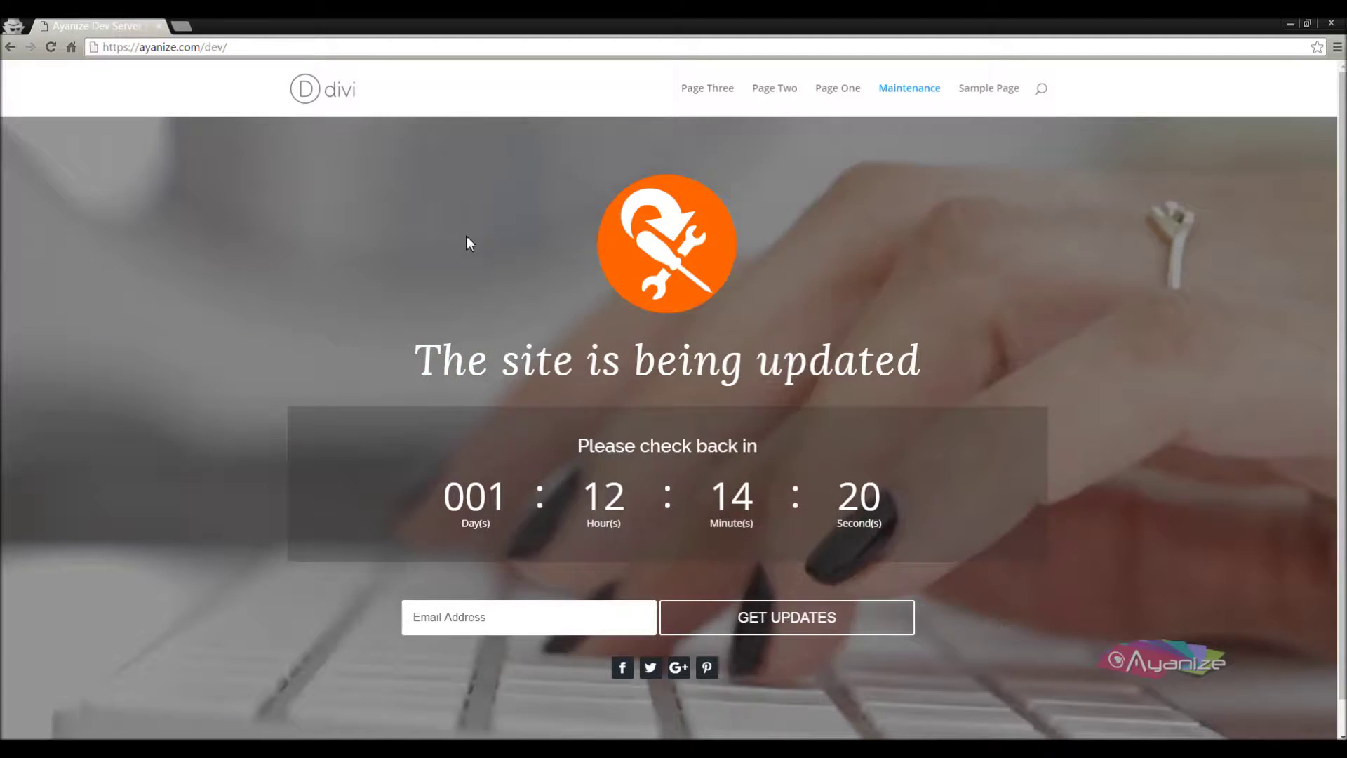
click(283, 48)
click(283, 47)
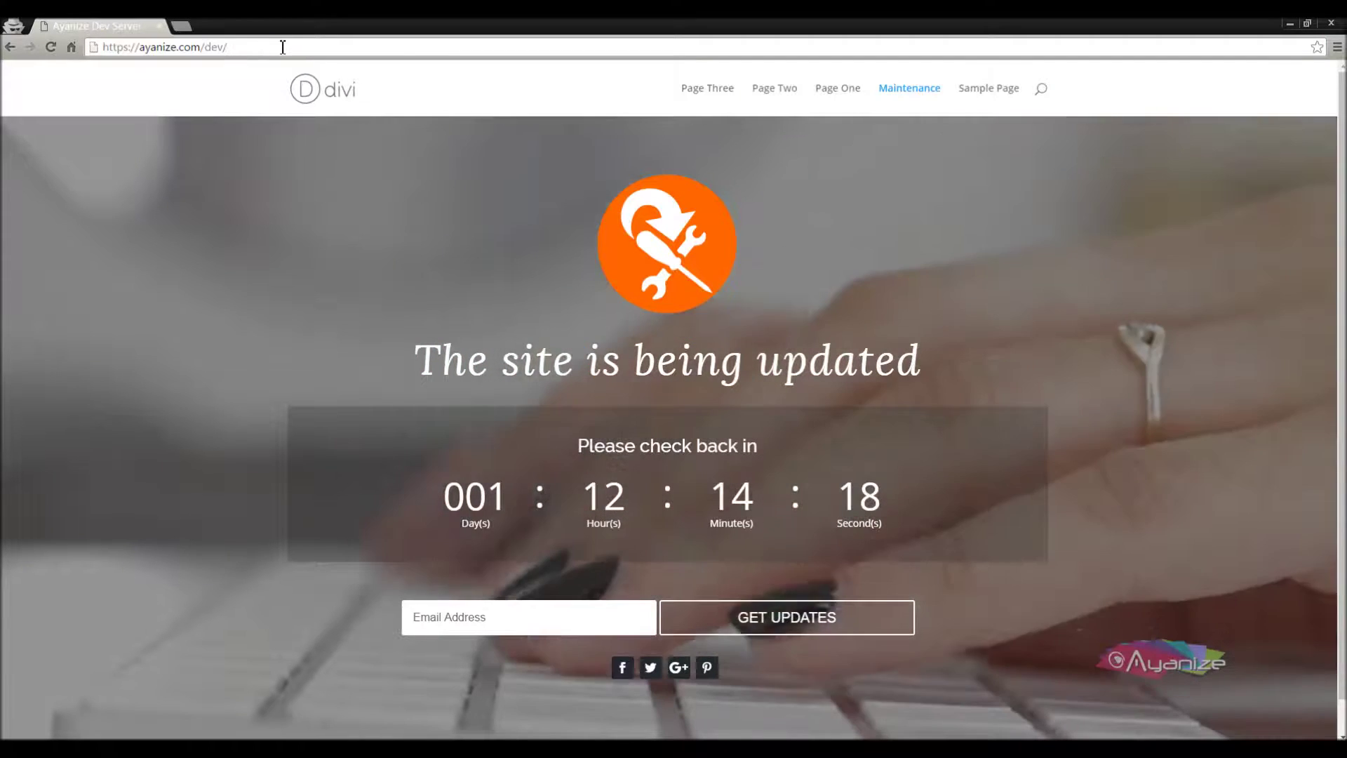
text(wp-)
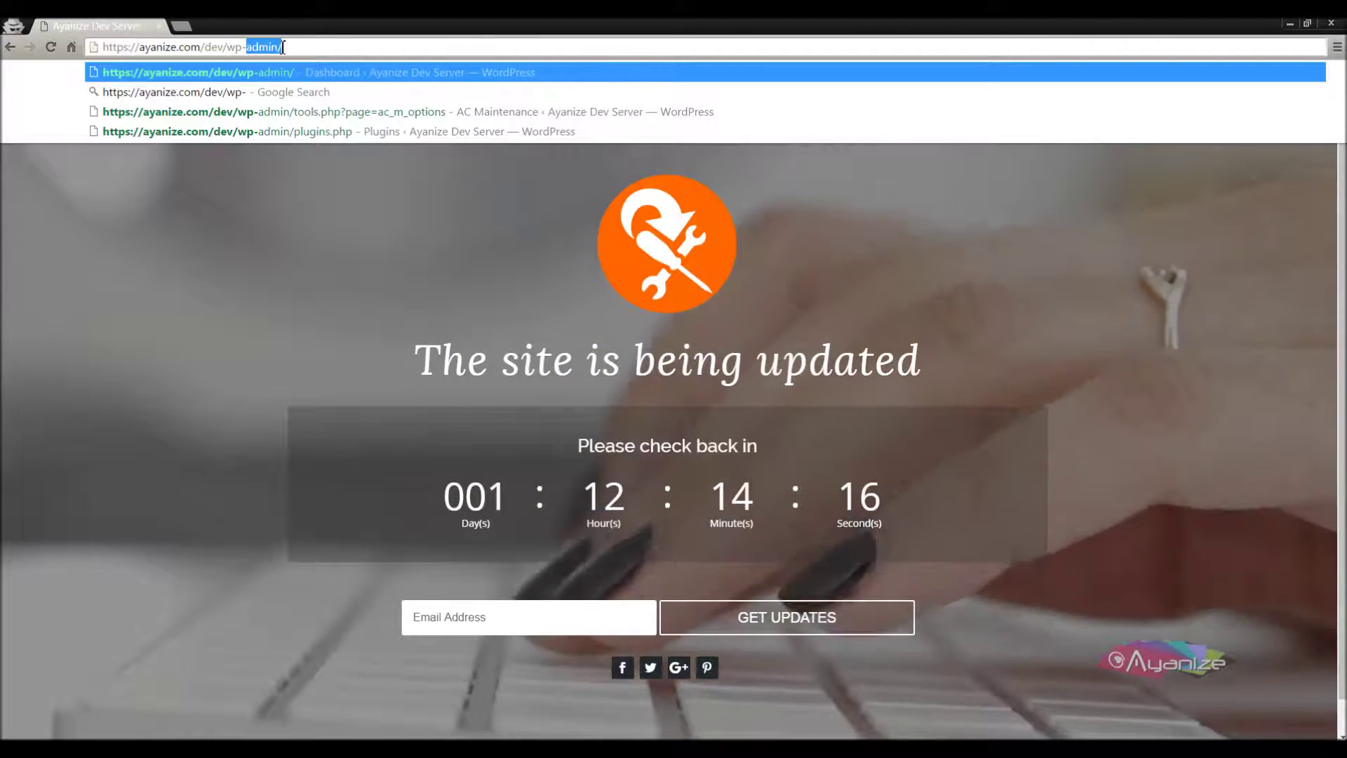
key(Return)
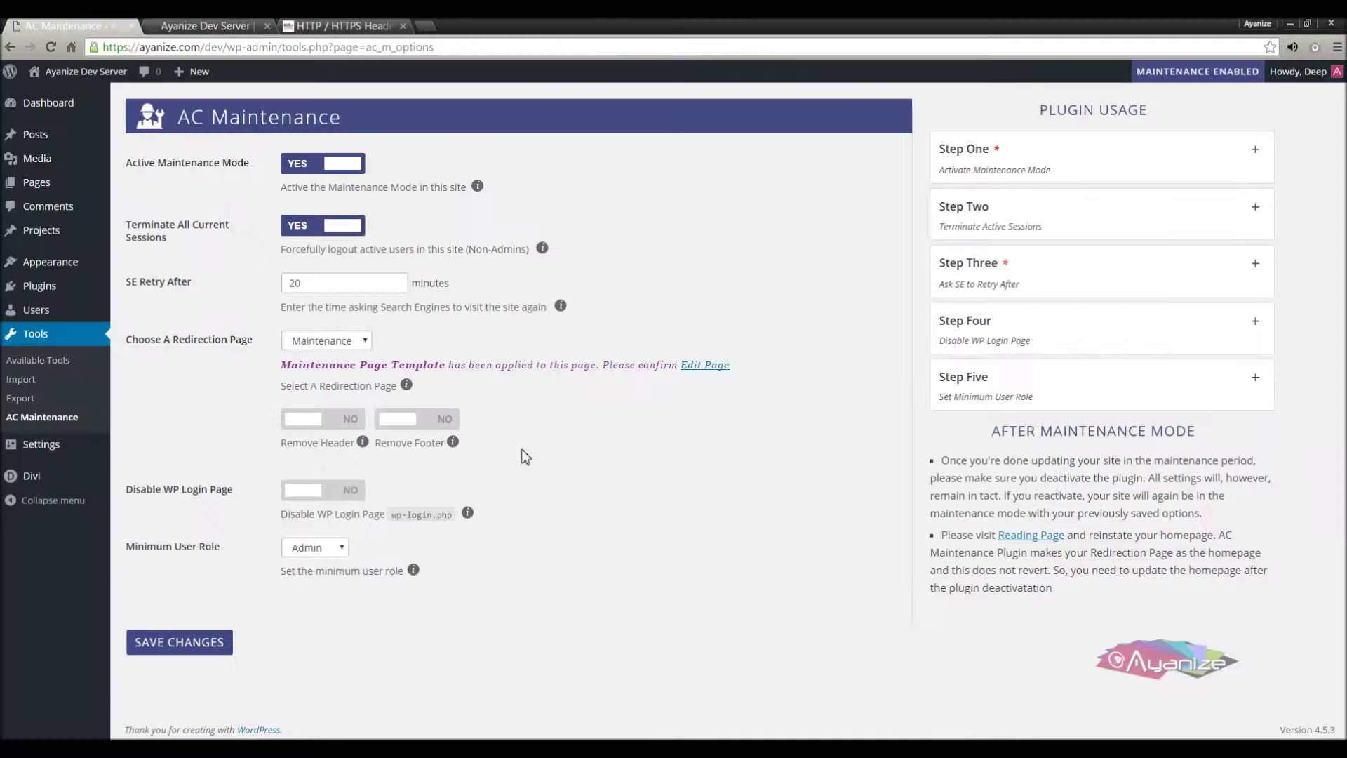
Set Disable WP Login Page to YES, choose Sample Page as the secret login page, and save
click(307, 494)
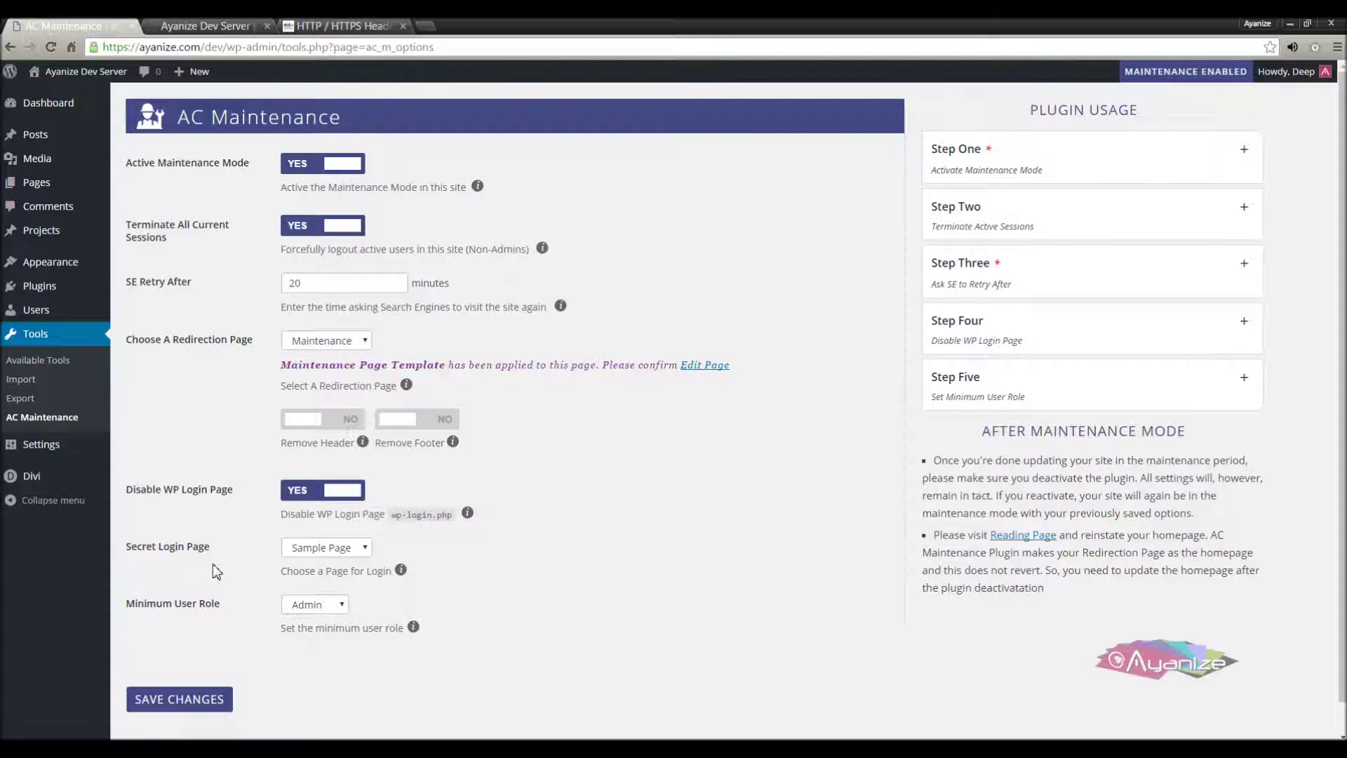
click(325, 548)
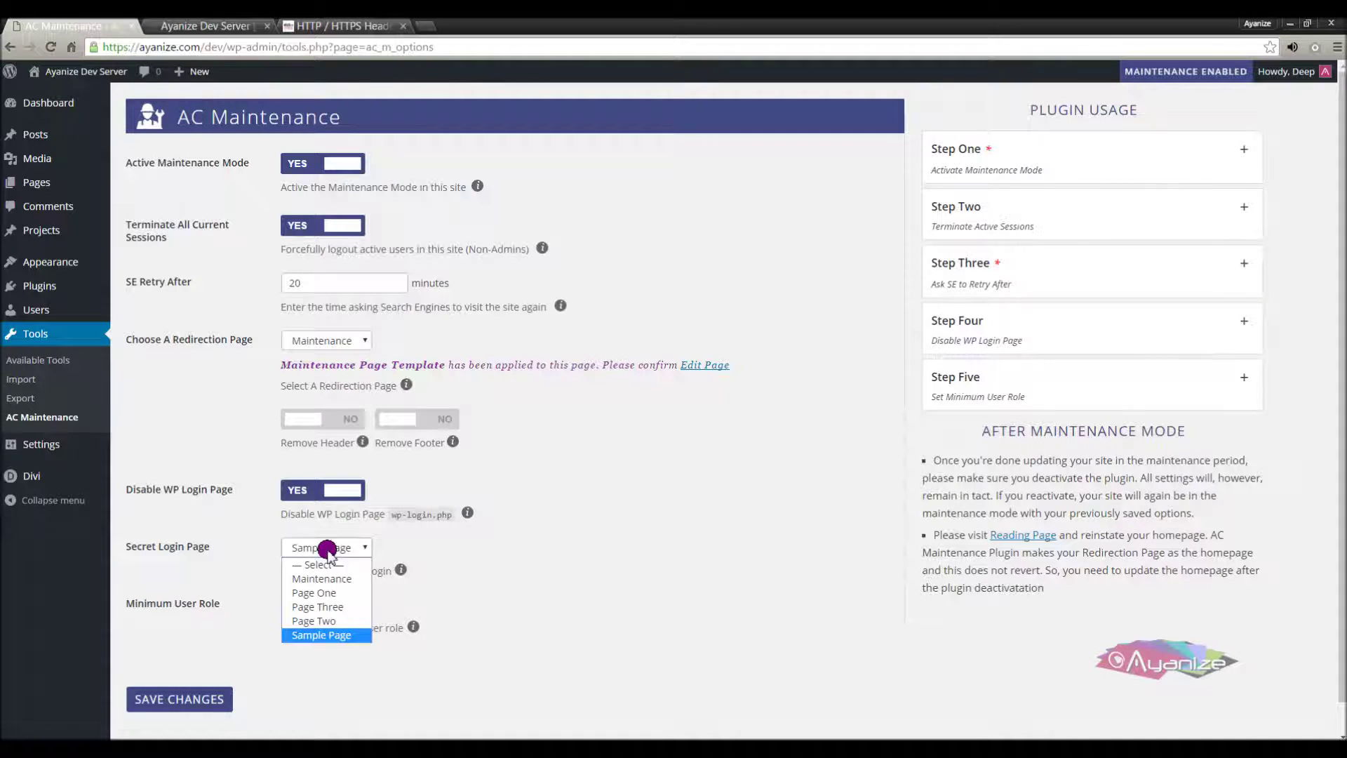
click(346, 593)
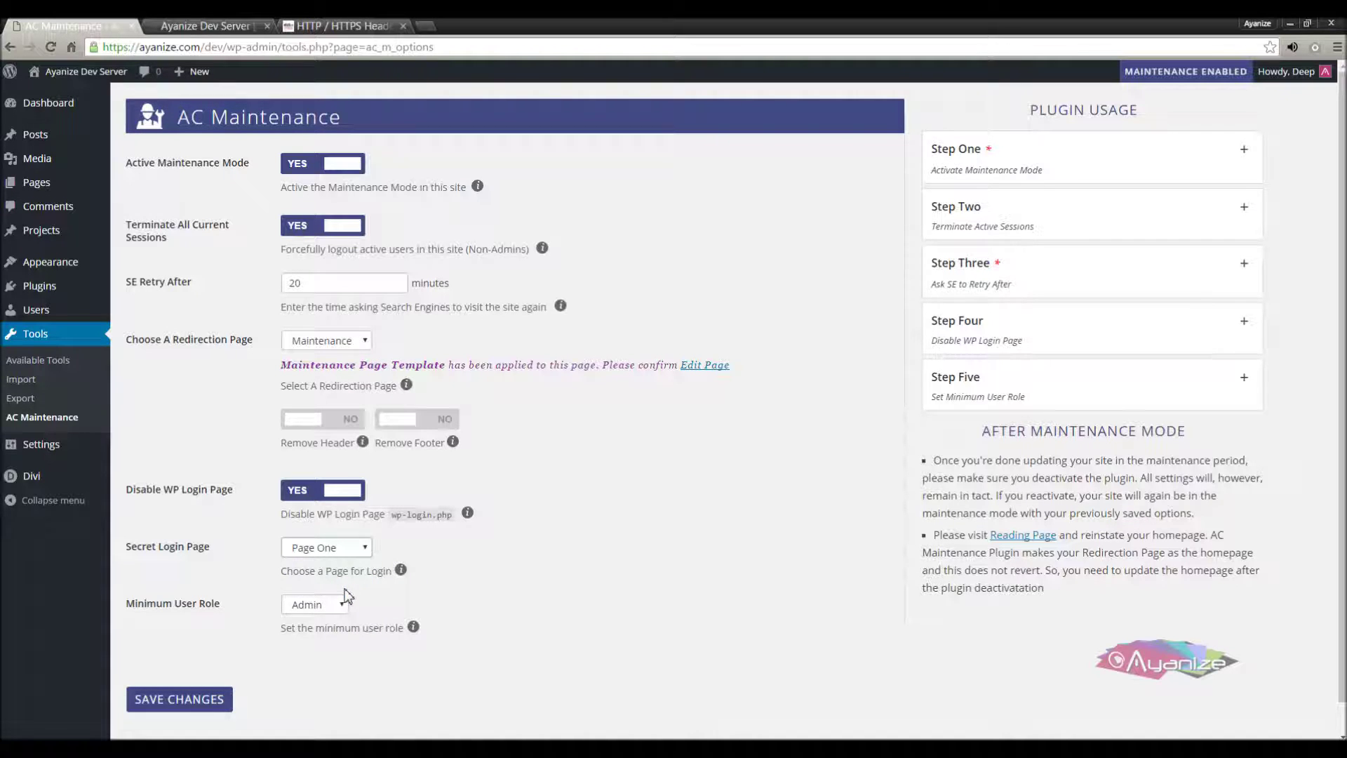
click(355, 549)
click(360, 632)
click(163, 696)
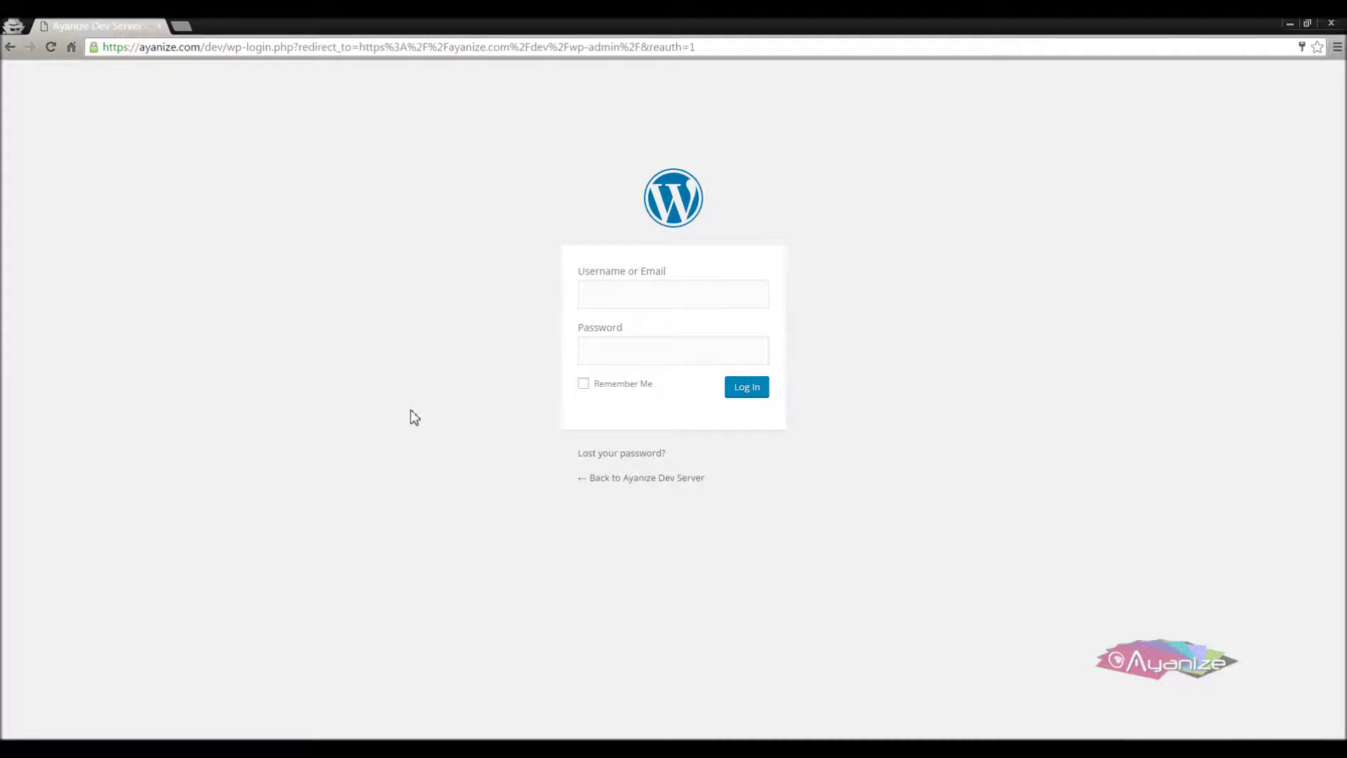
Reload the blocked login page, then open Sample Page from the menu
right_click(410, 410)
click(429, 458)
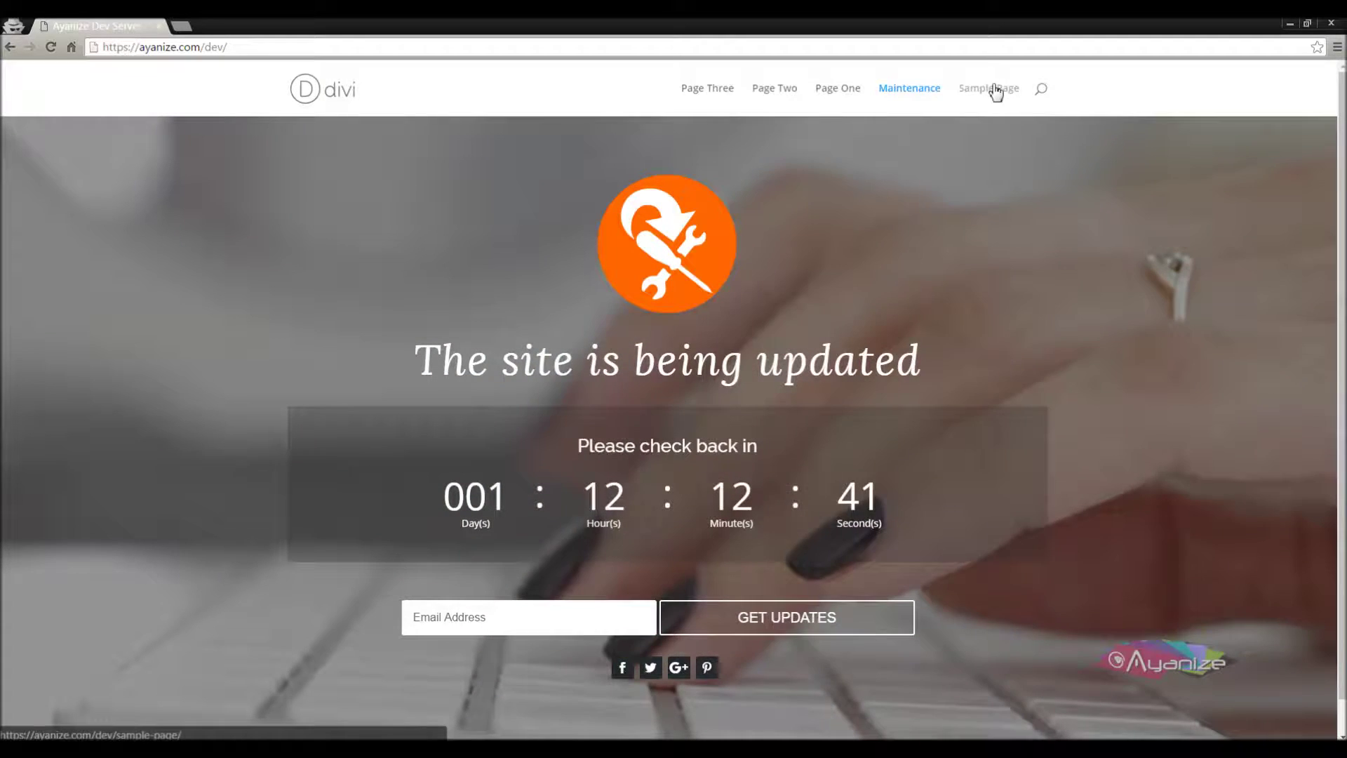
click(997, 90)
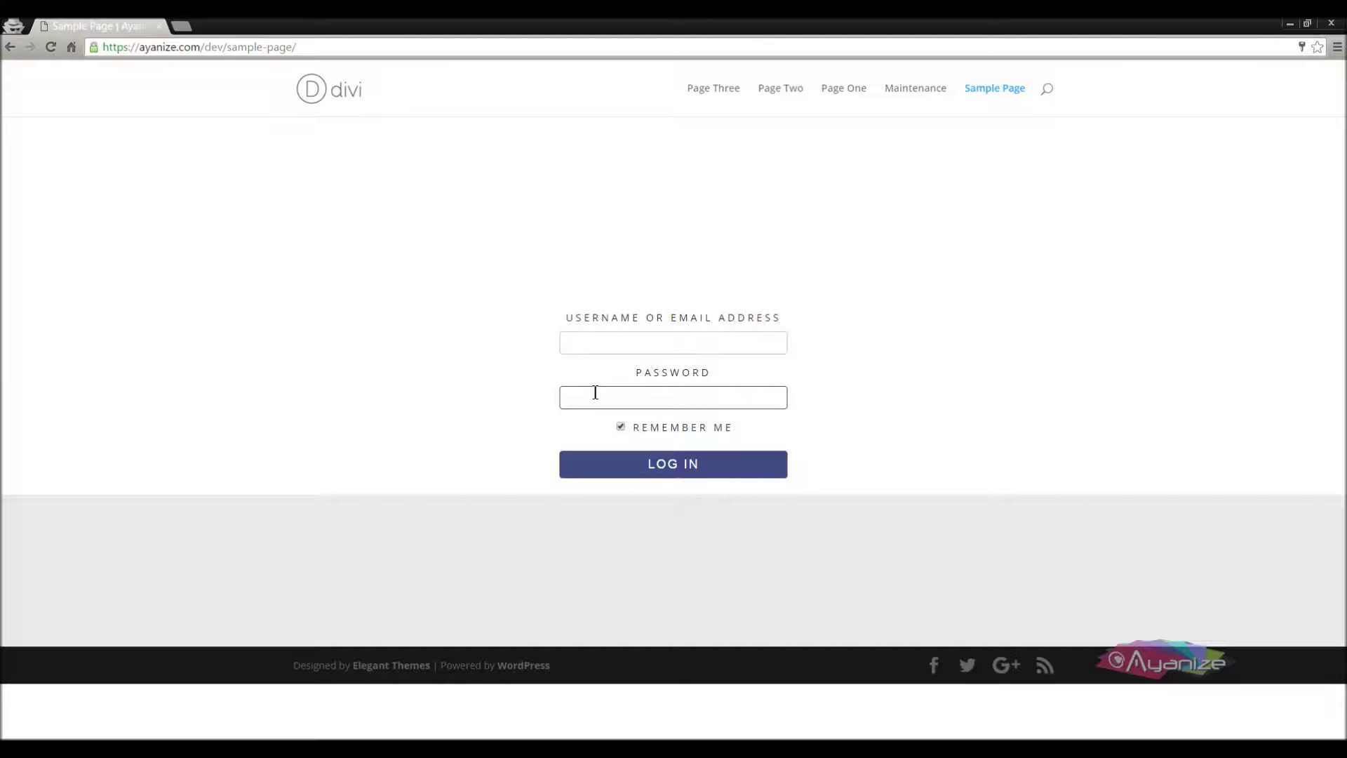
Sign in with the saved administrator username from autocomplete
click(591, 349)
text(d)
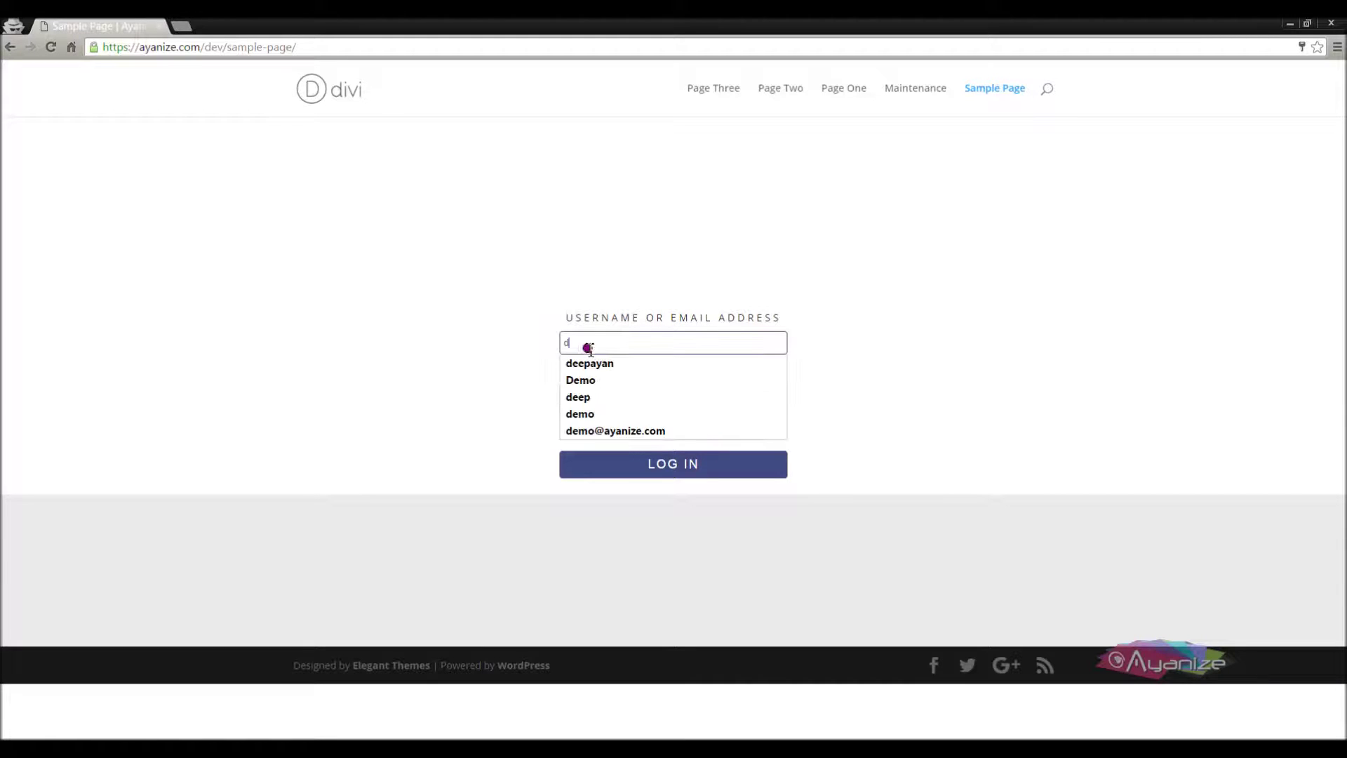
text(ee)
key(Down)
key(Return)
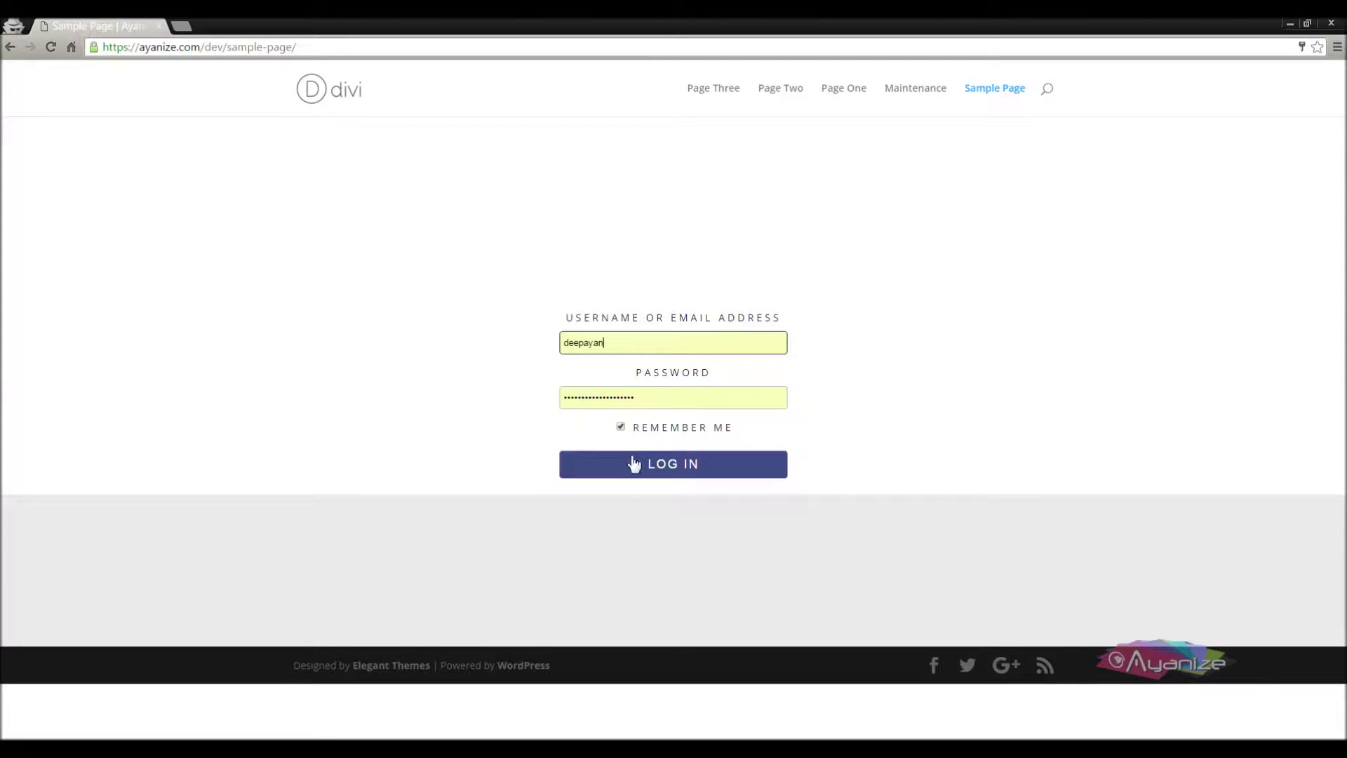
click(636, 464)
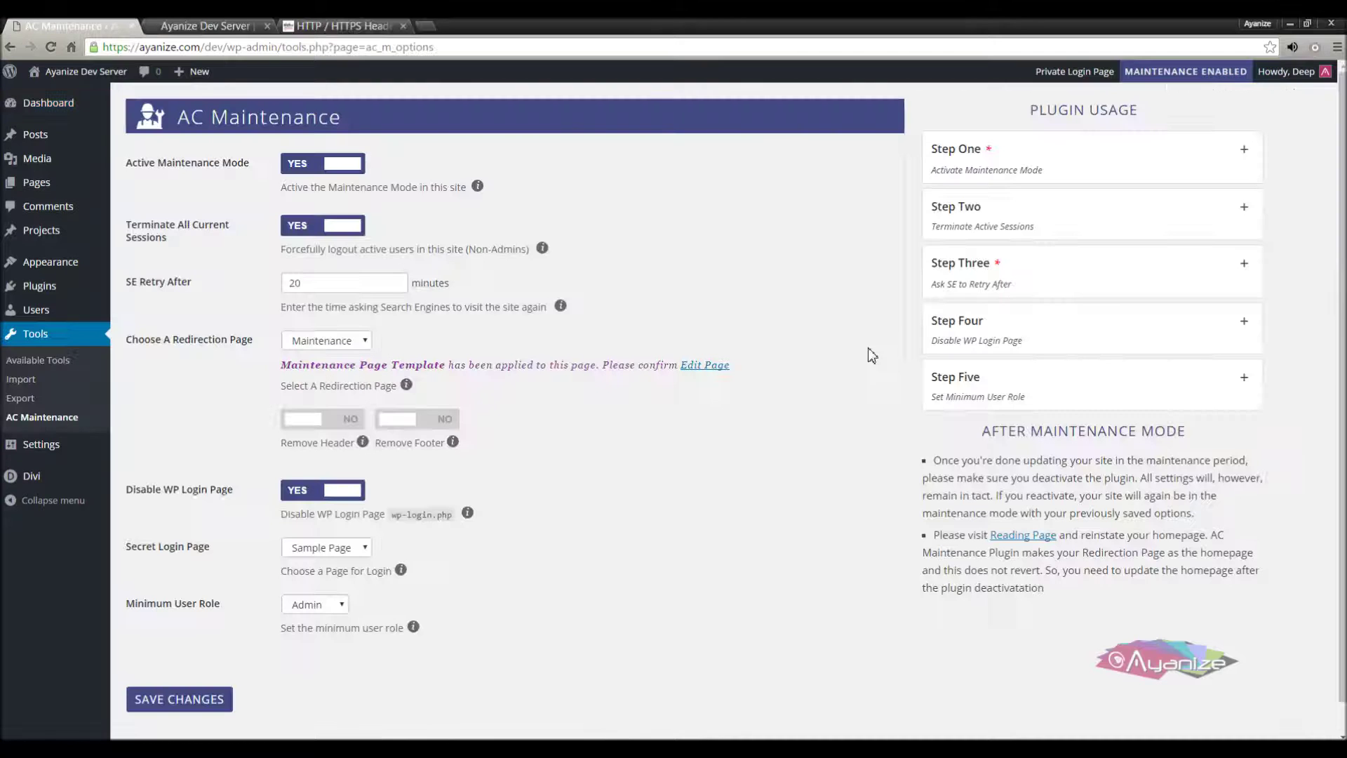
Set Minimum User Role to Authors and save the maintenance settings
scroll(546, 531, down, 1)
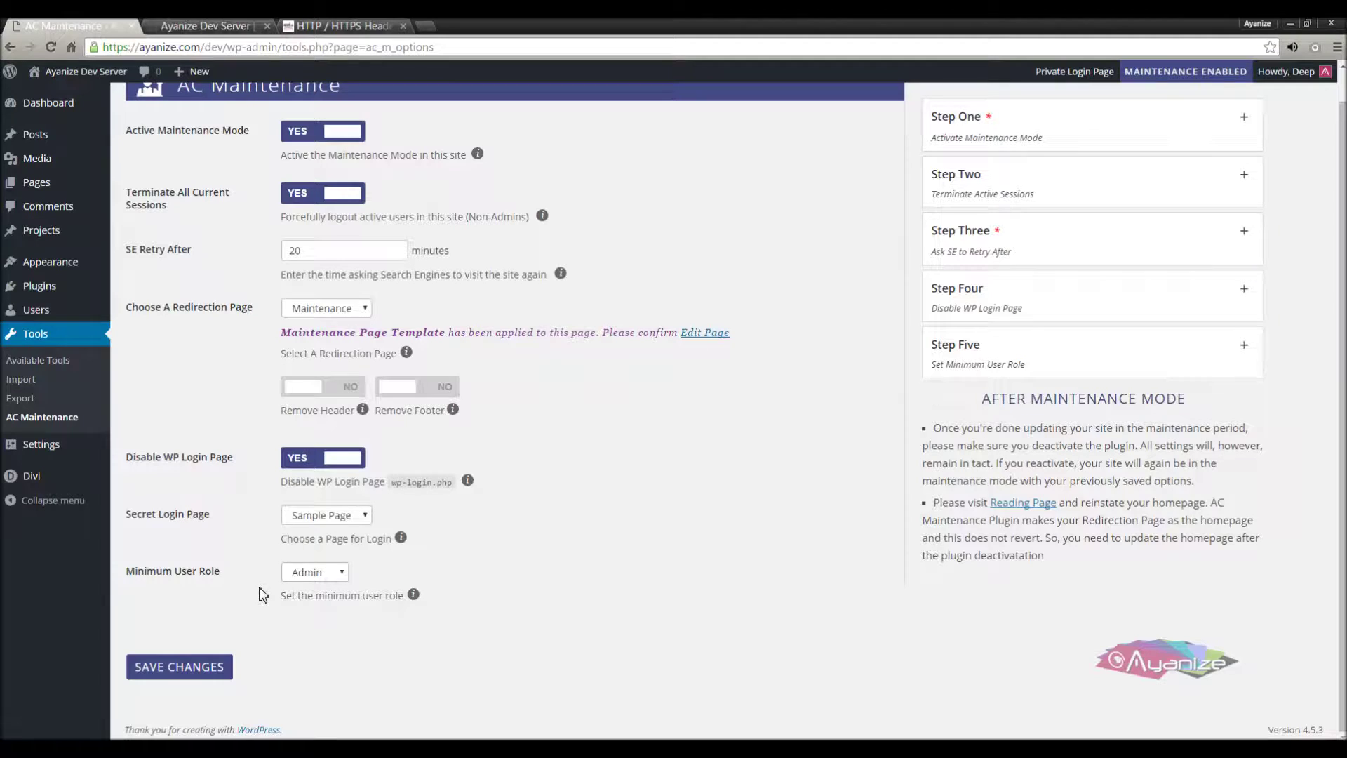
click(327, 572)
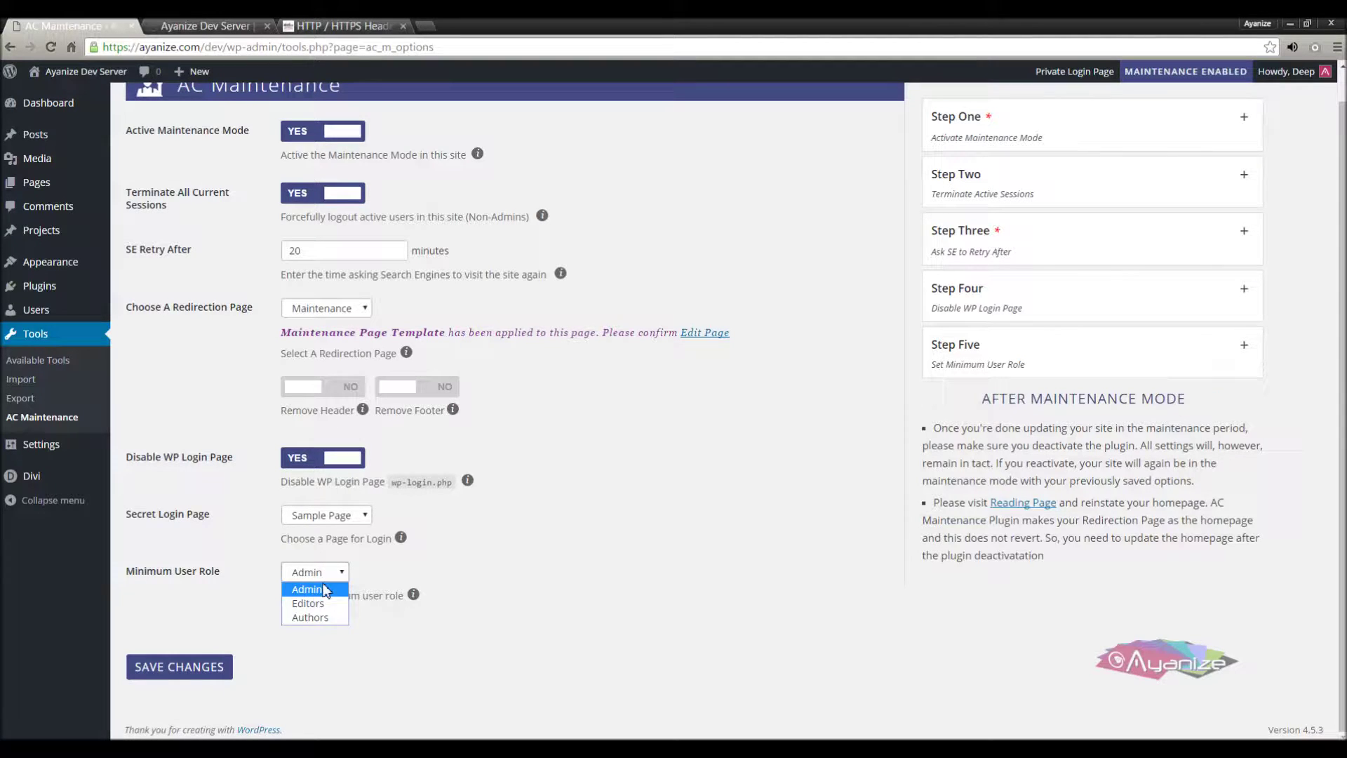
click(310, 616)
click(198, 674)
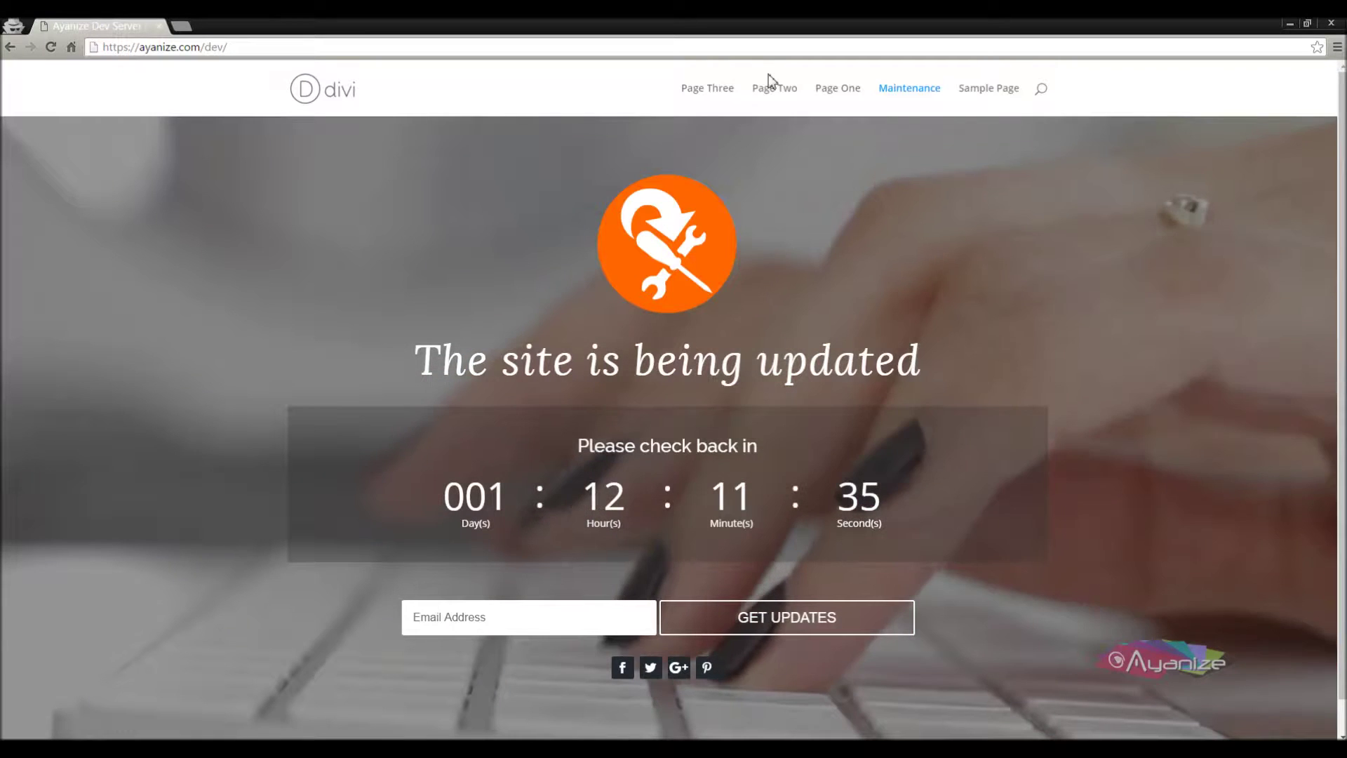
Log in as the author user through the Sample Page login form
click(1001, 89)
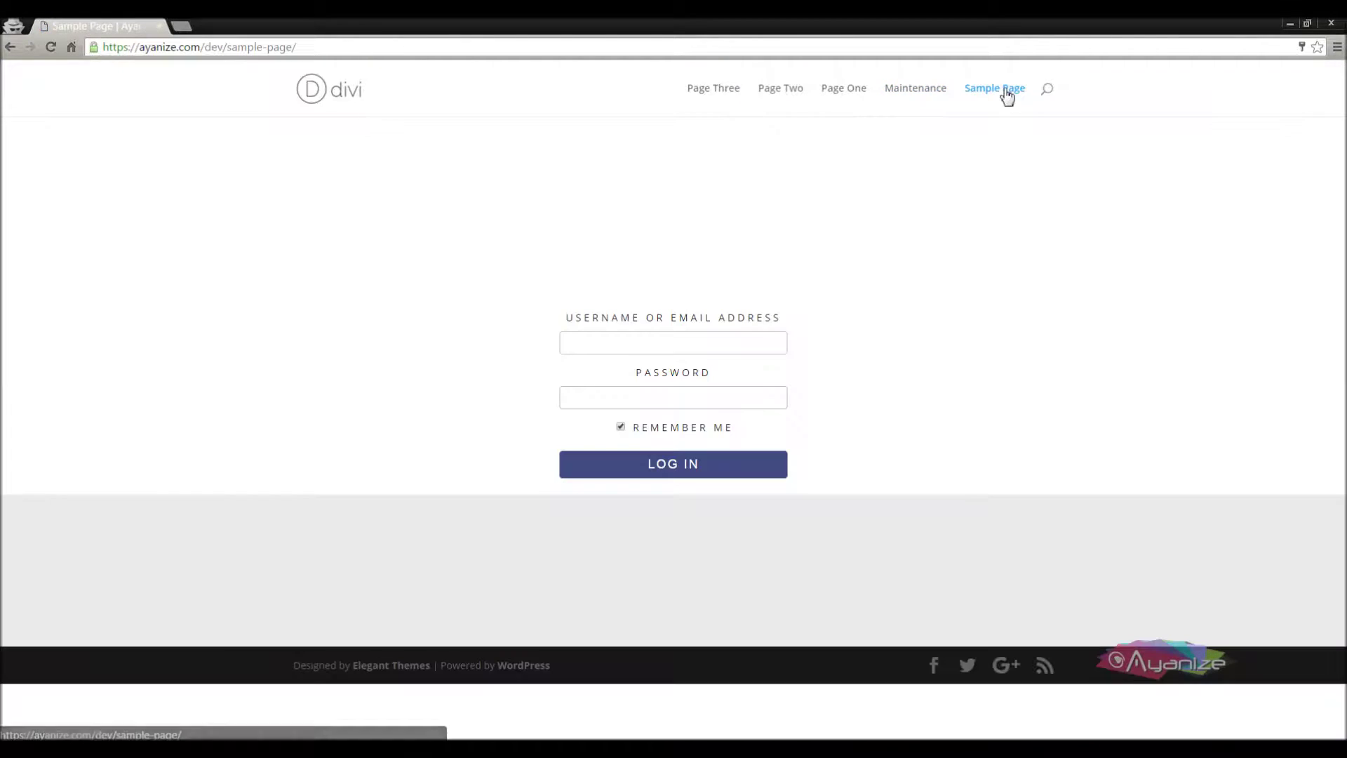
click(653, 341)
text(author)
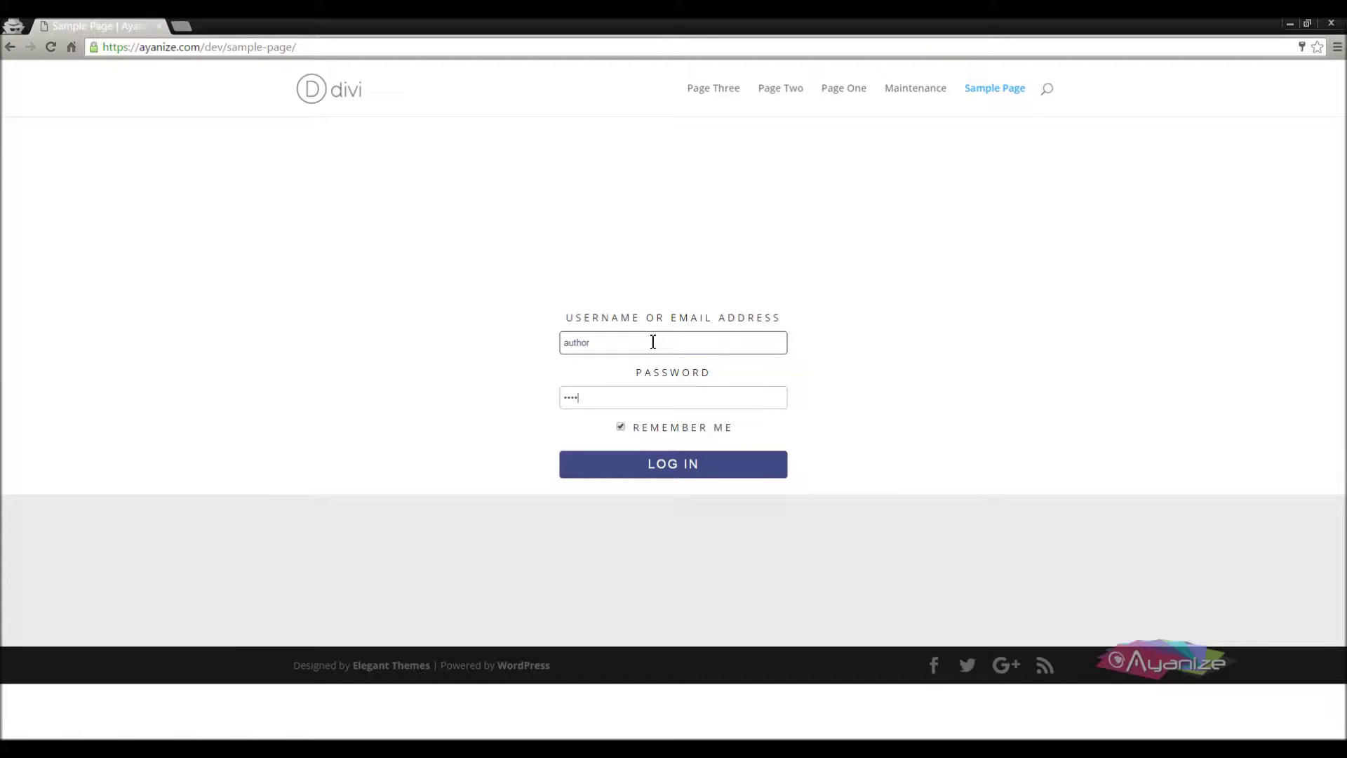
click(657, 468)
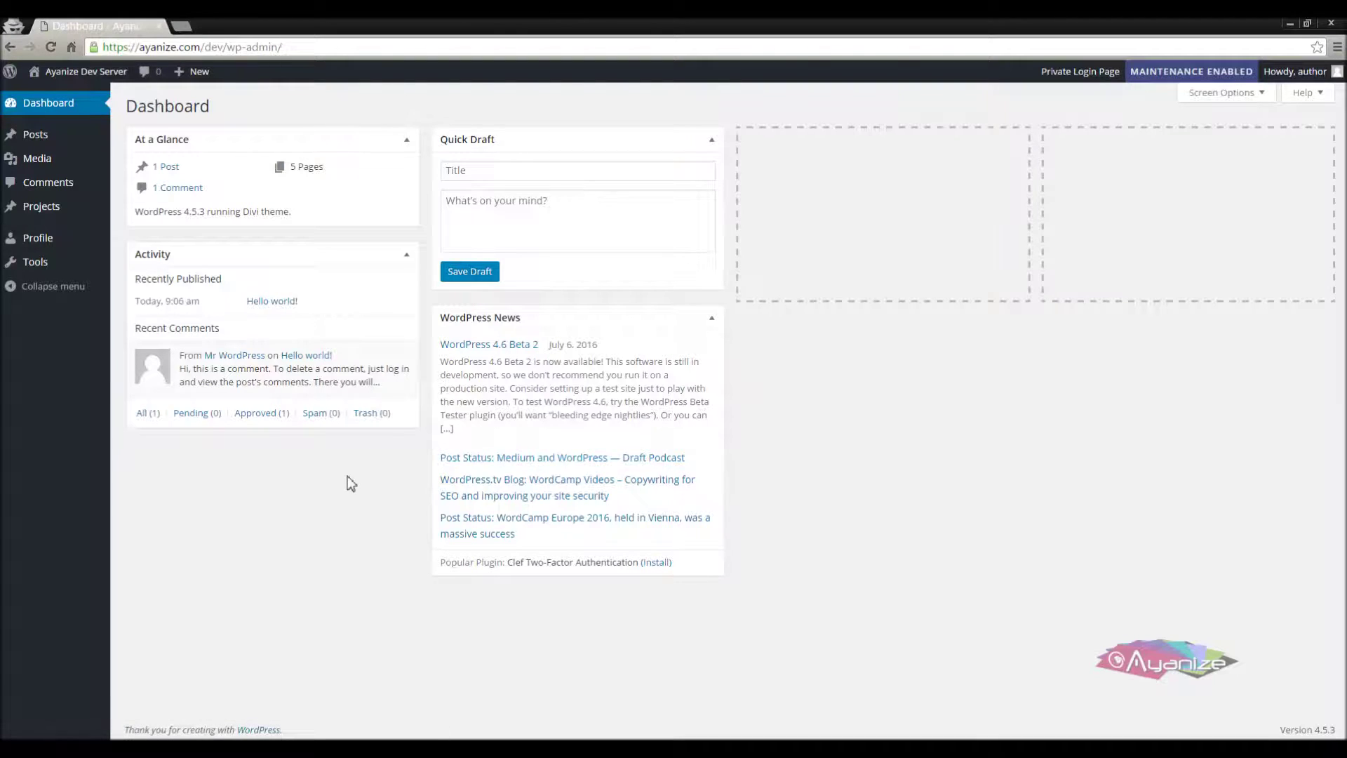
Open the author's profile, then their Posts list
mouse_move(1290, 77)
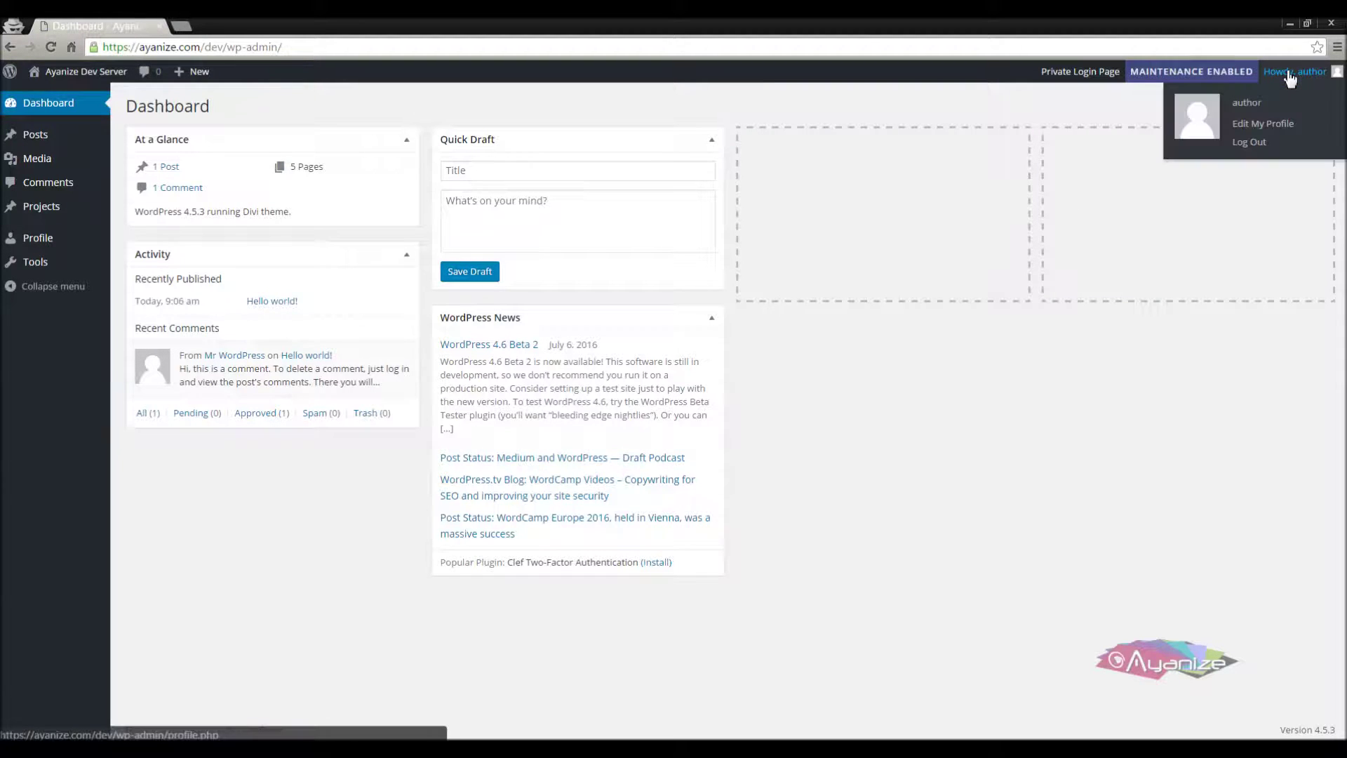
click(1290, 77)
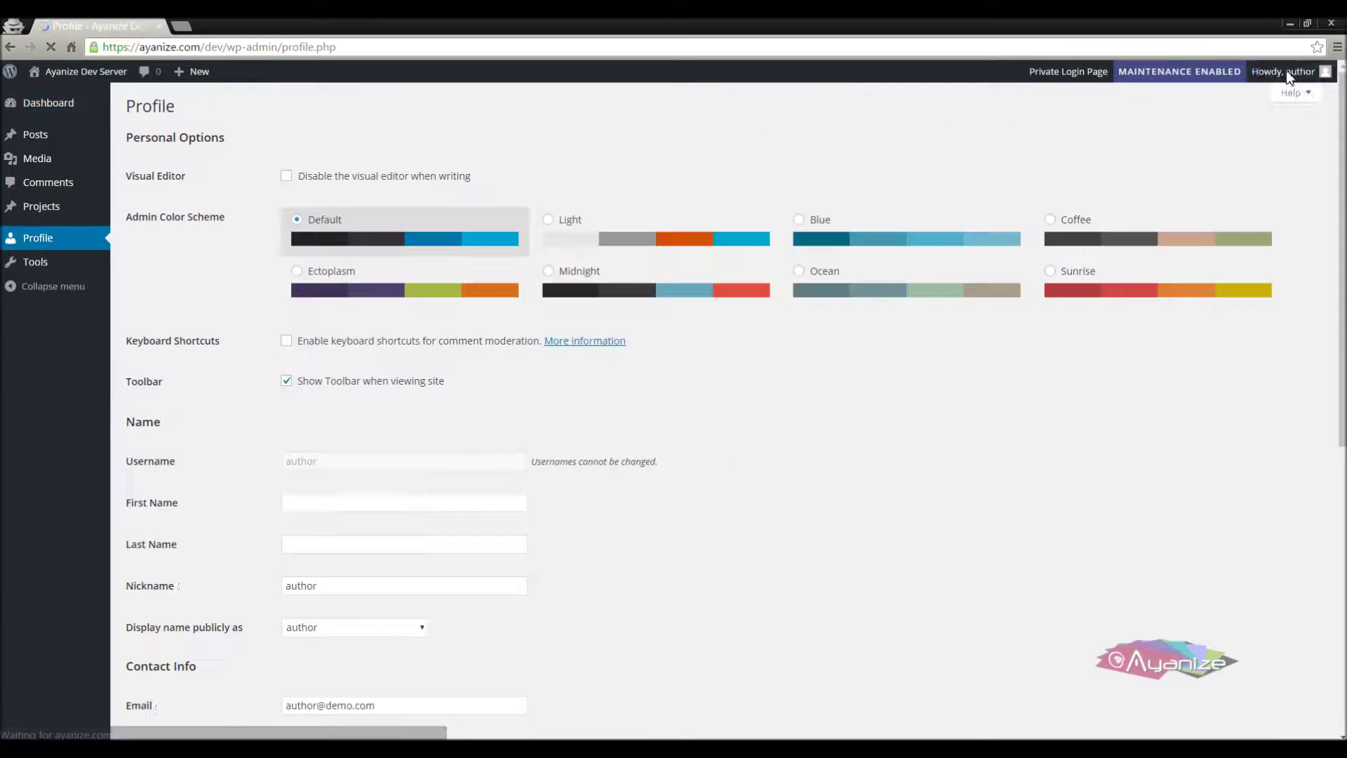
scroll(582, 539, down, 3)
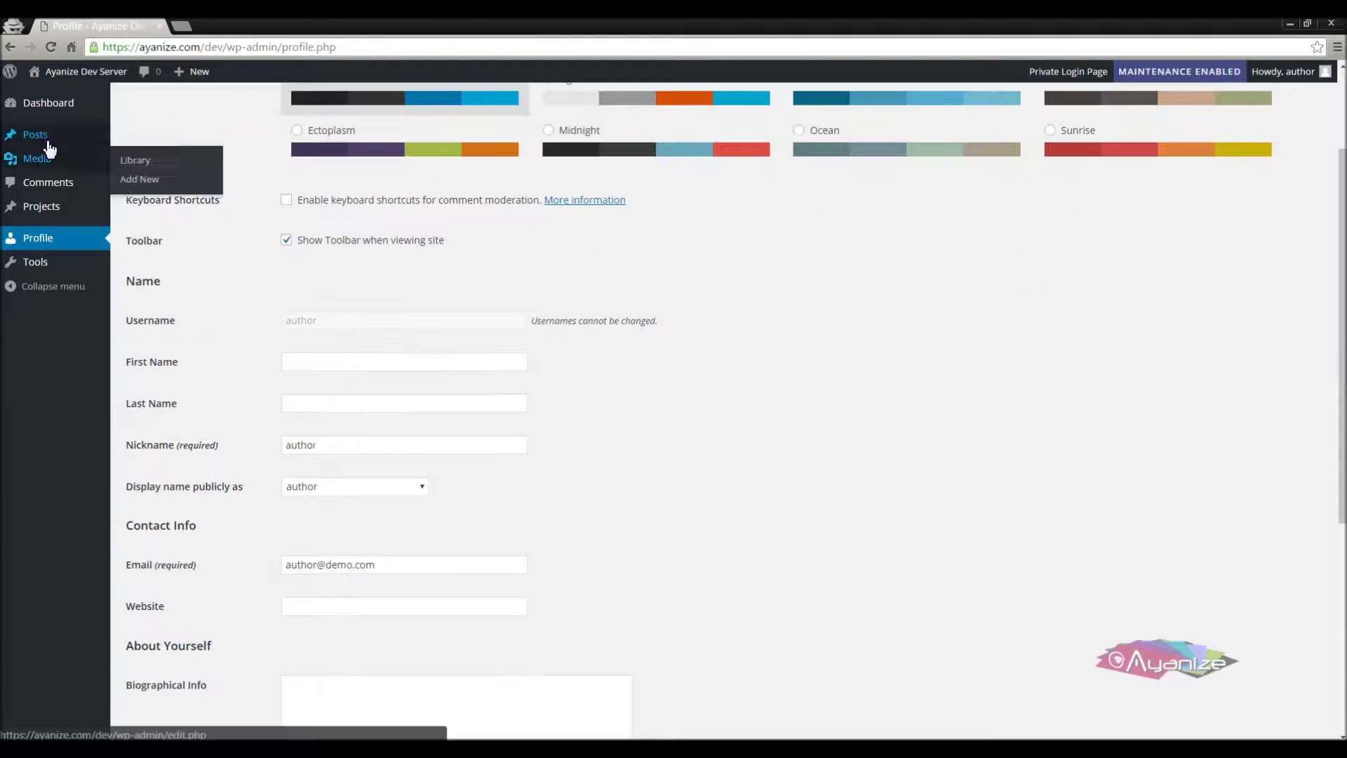
click(43, 139)
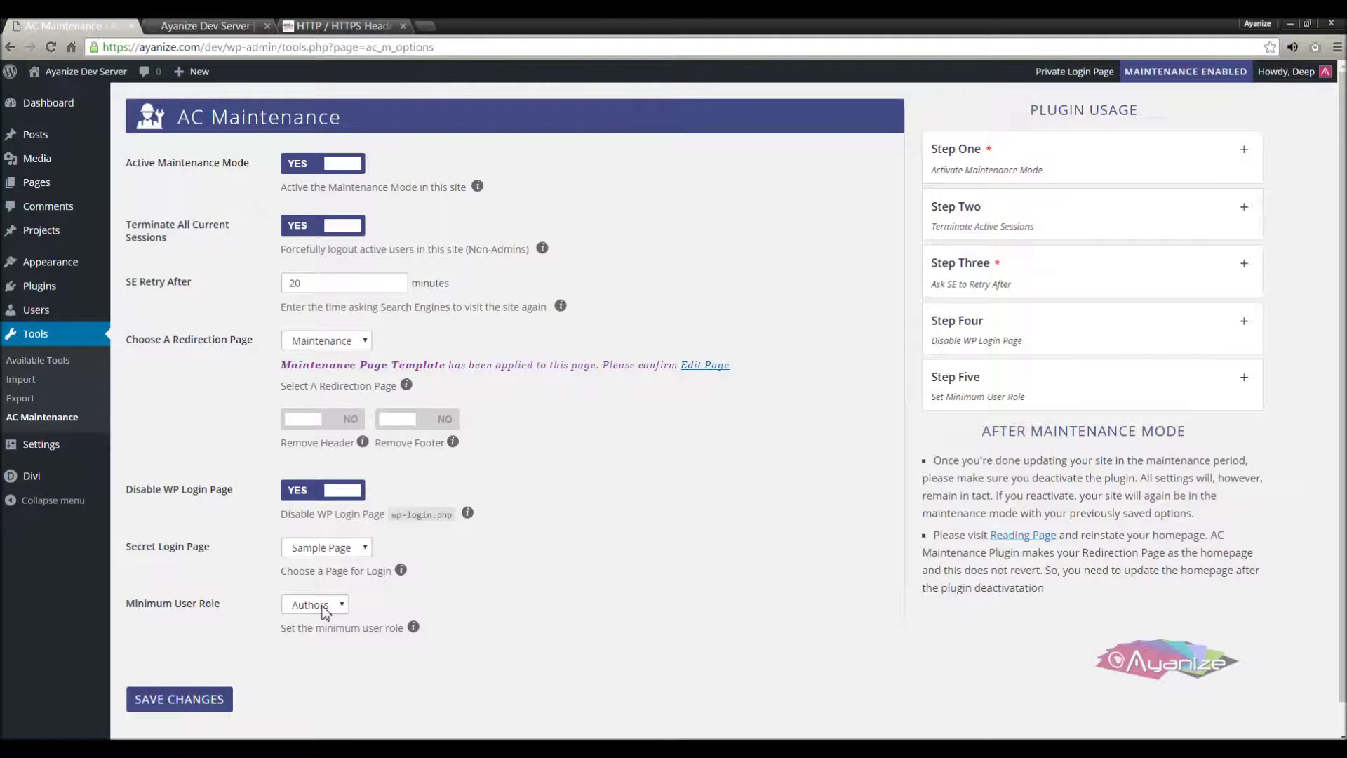
Set Minimum User Role back to Admin and save
click(325, 605)
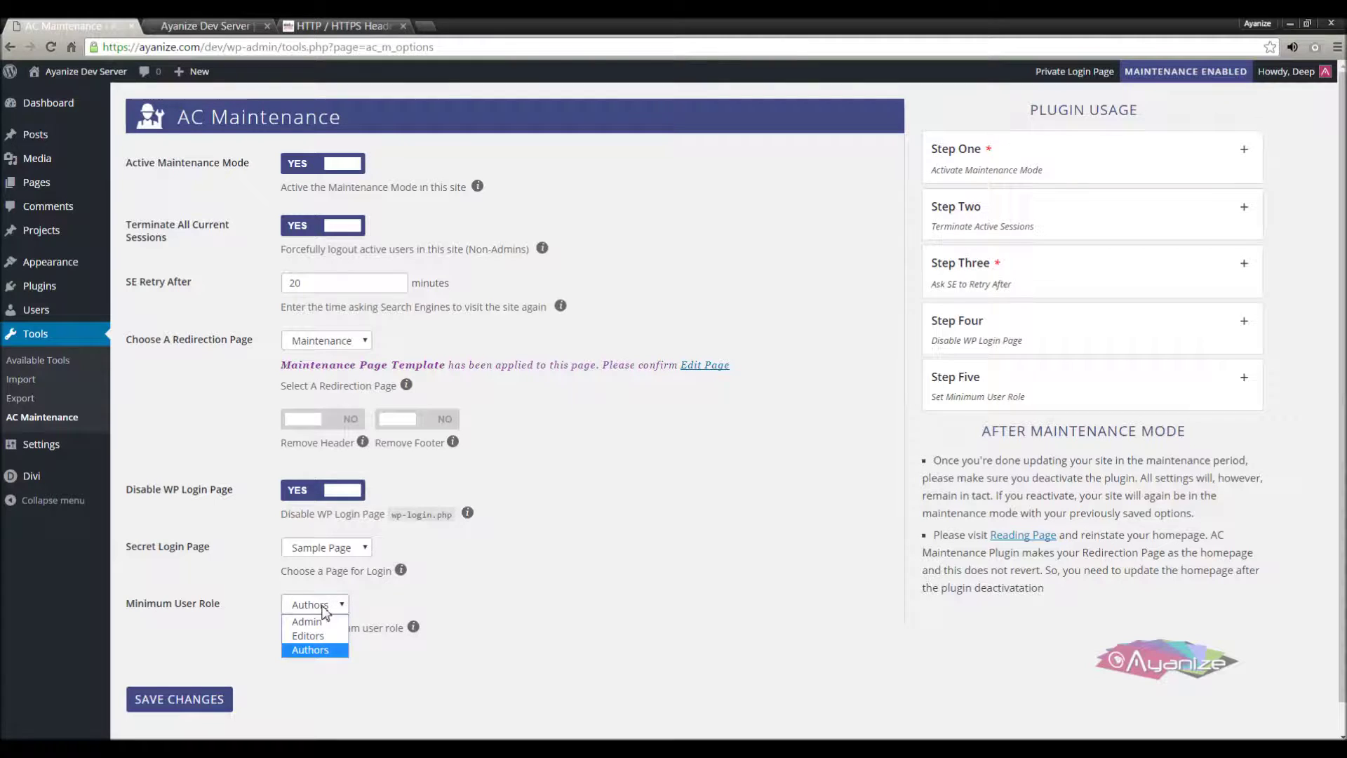
click(312, 618)
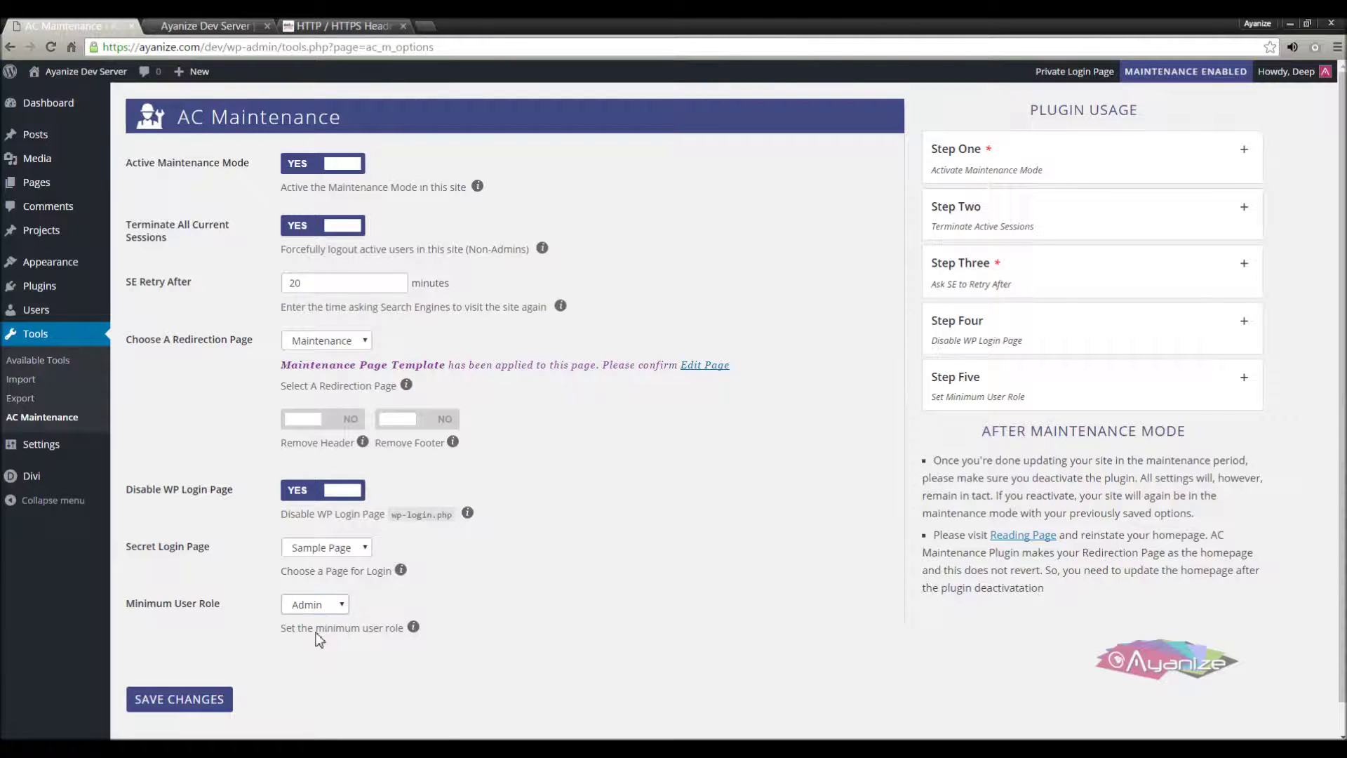
click(202, 700)
Reload the author's Posts page in their window and open All Posts again
key(alt+Tab)
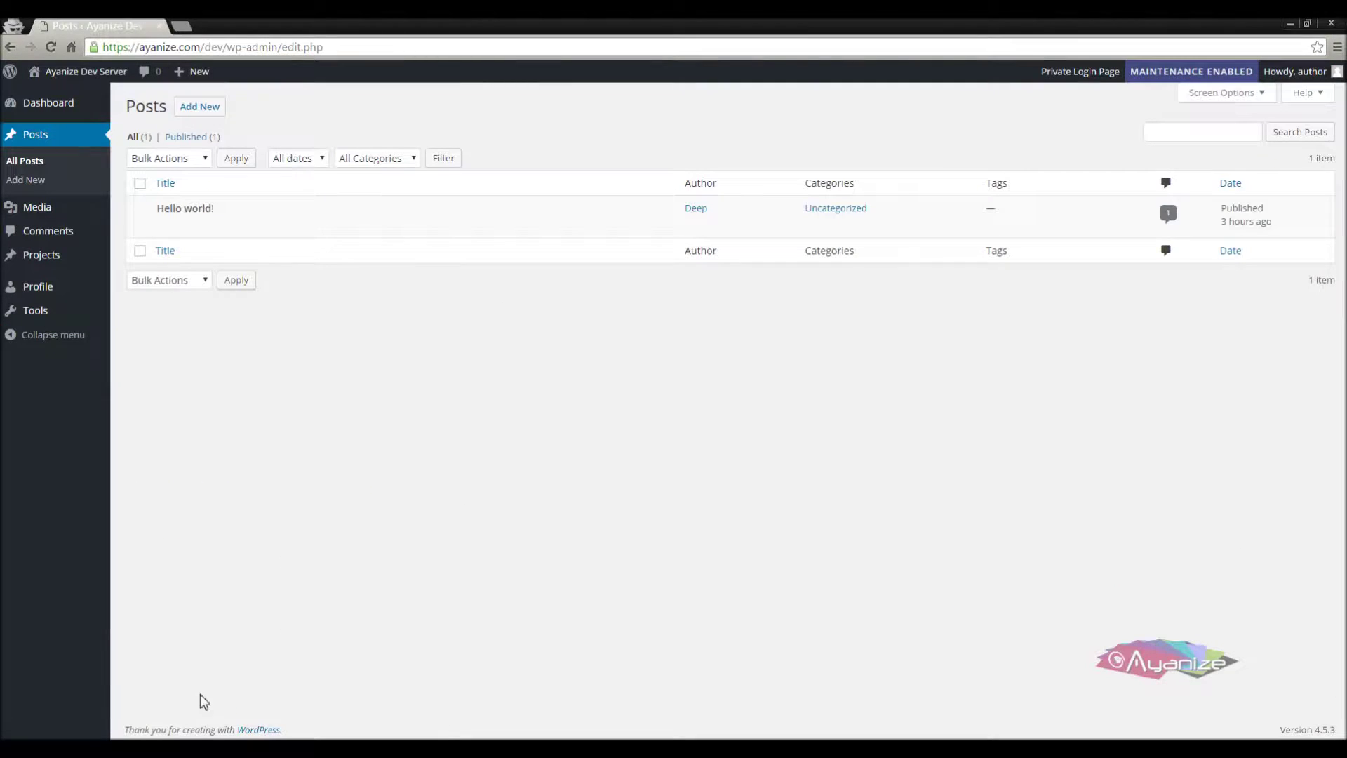
right_click(226, 376)
click(279, 438)
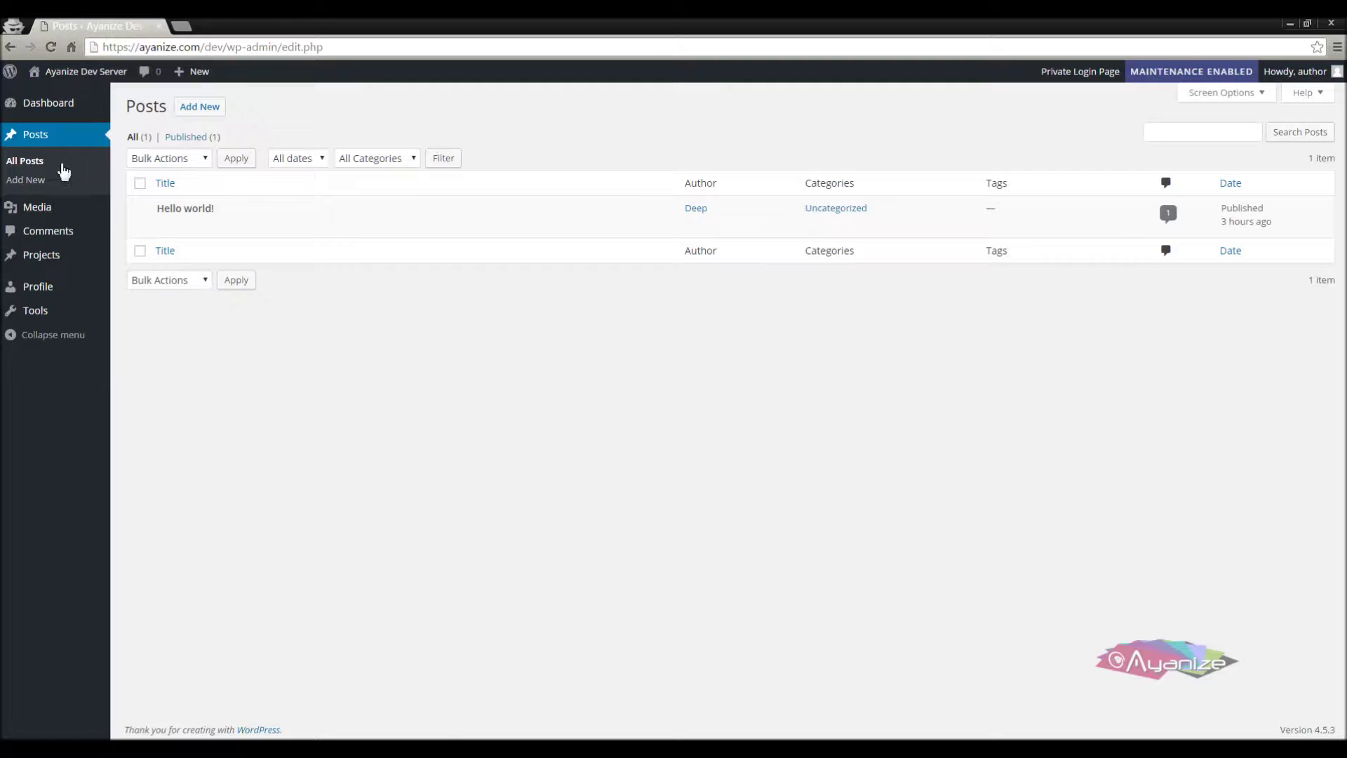
click(47, 163)
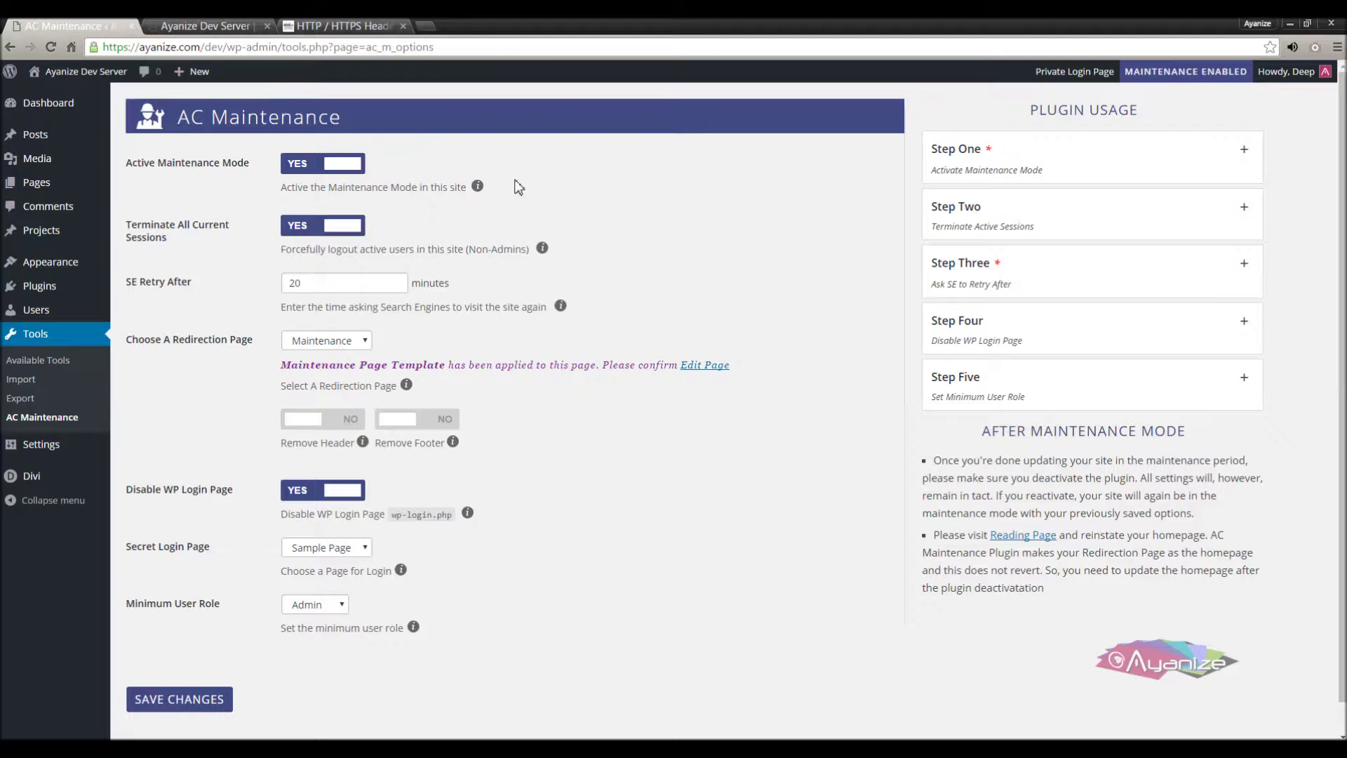
Turn on Remove Header, save, and reload the maintenance page to check
click(306, 421)
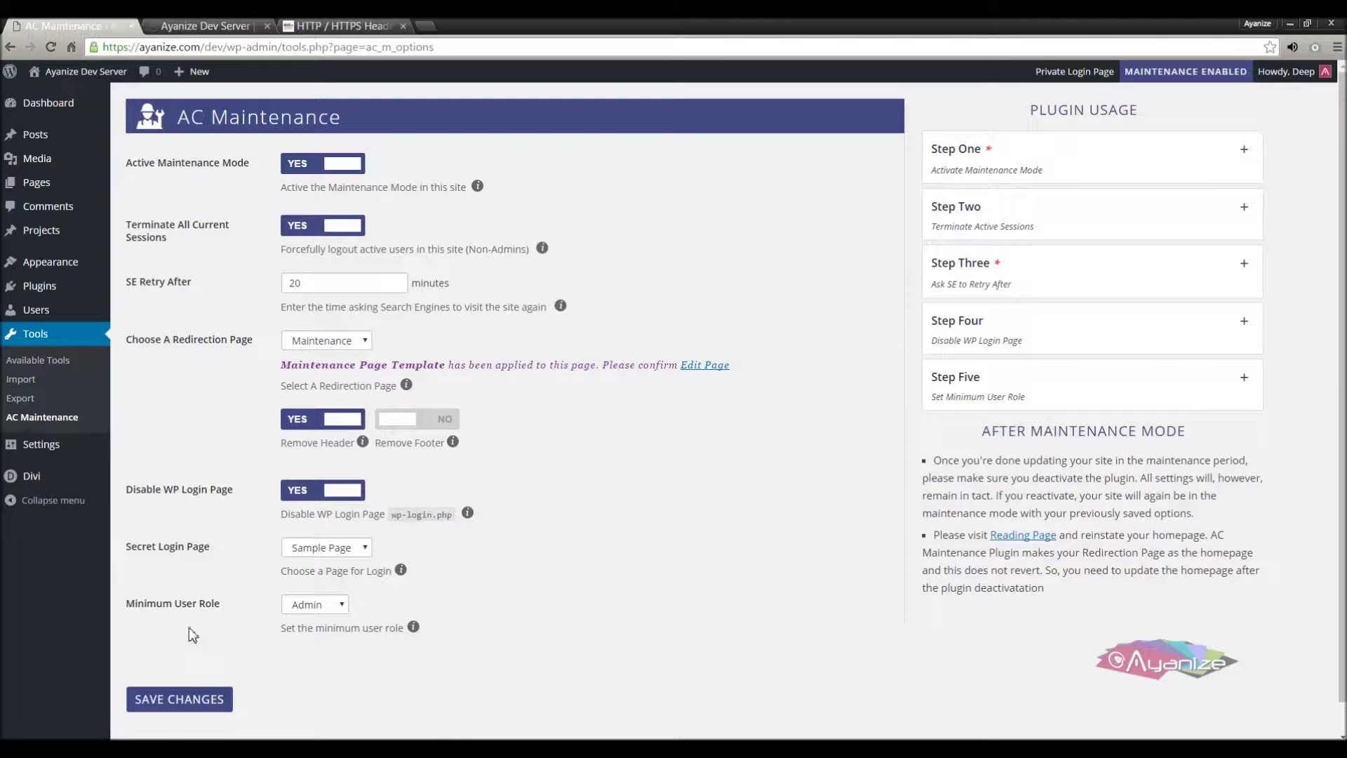
click(180, 700)
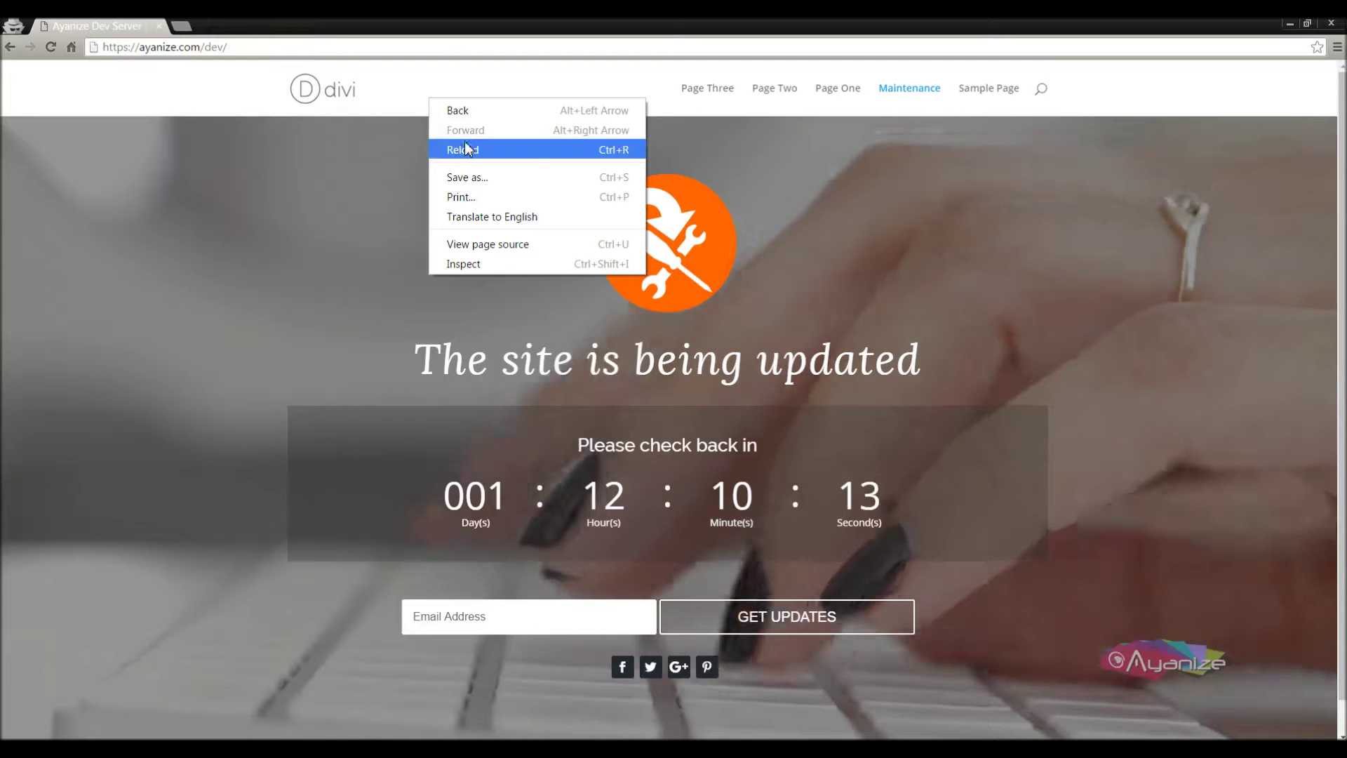
click(467, 148)
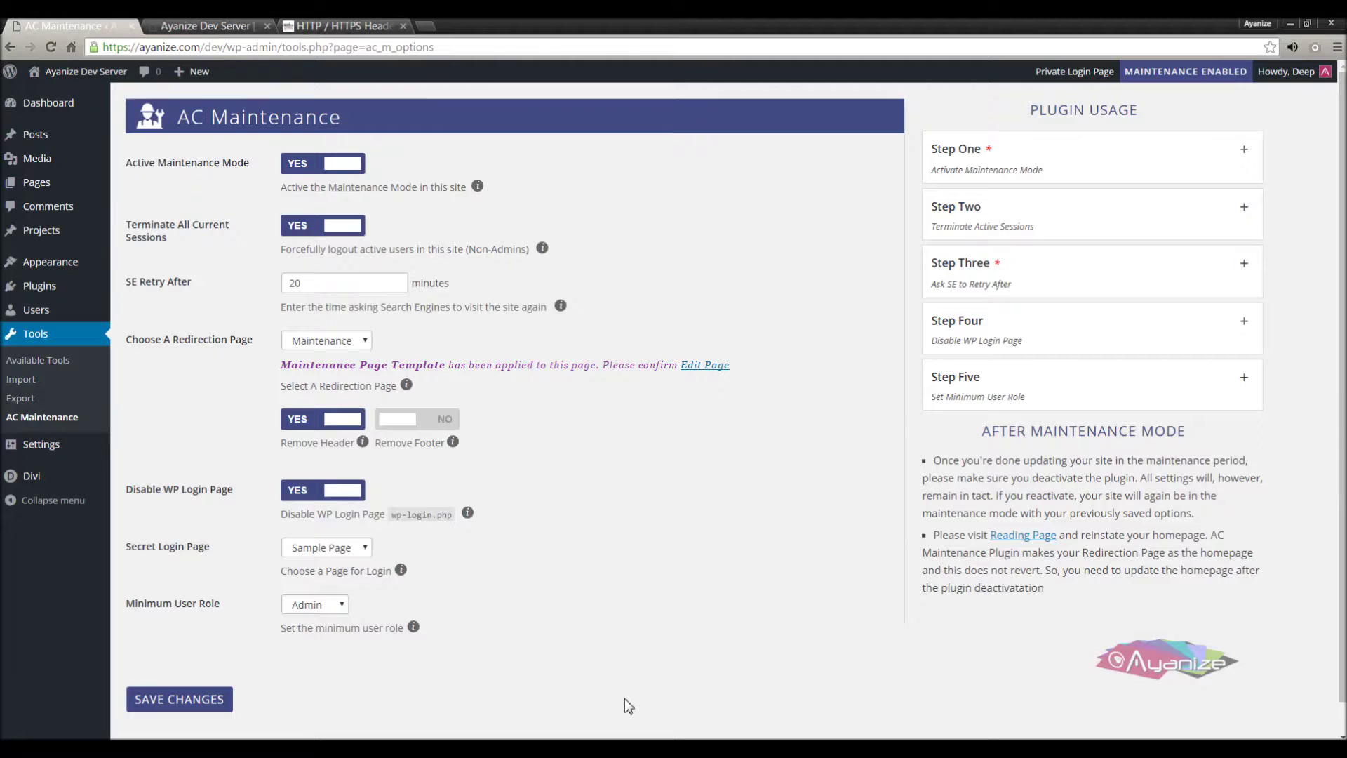
Turn on Remove Footer, save, and reload the maintenance page to confirm it's gone
click(411, 427)
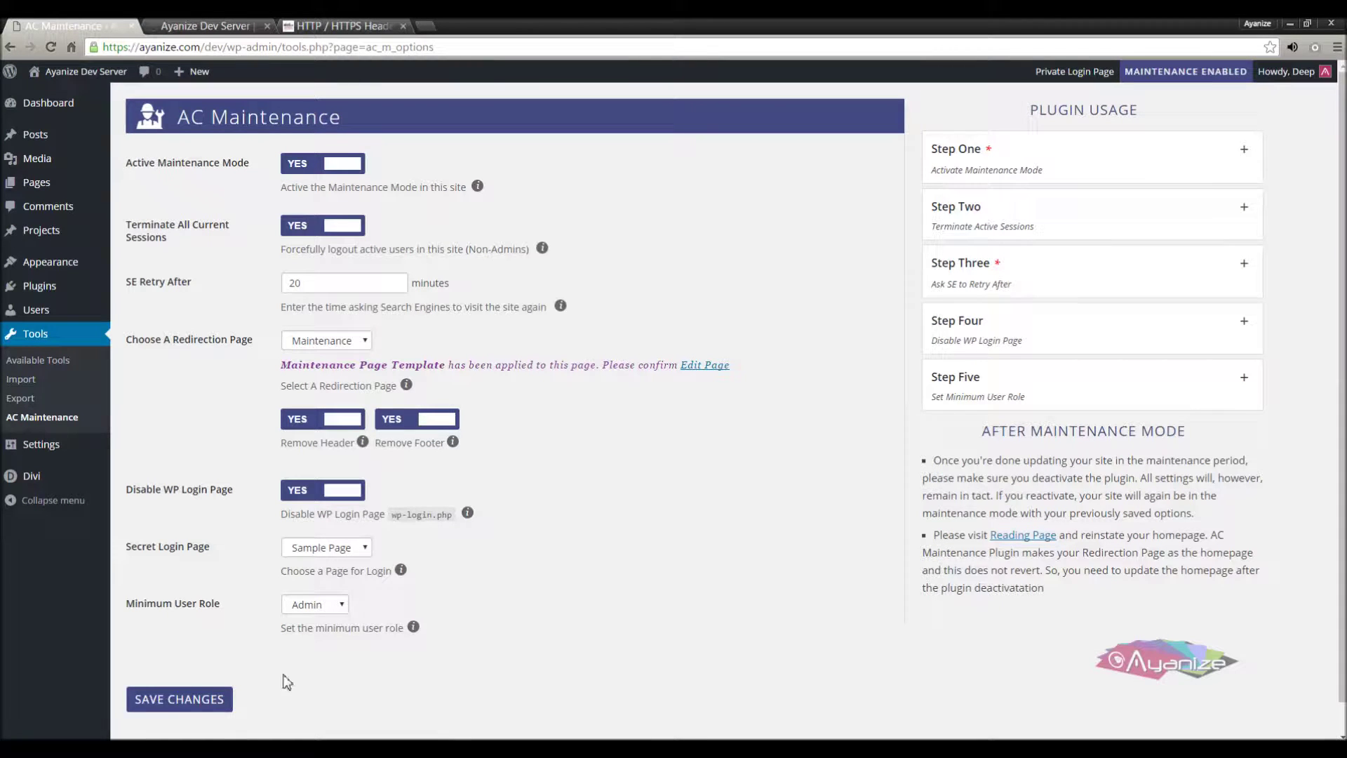
click(199, 706)
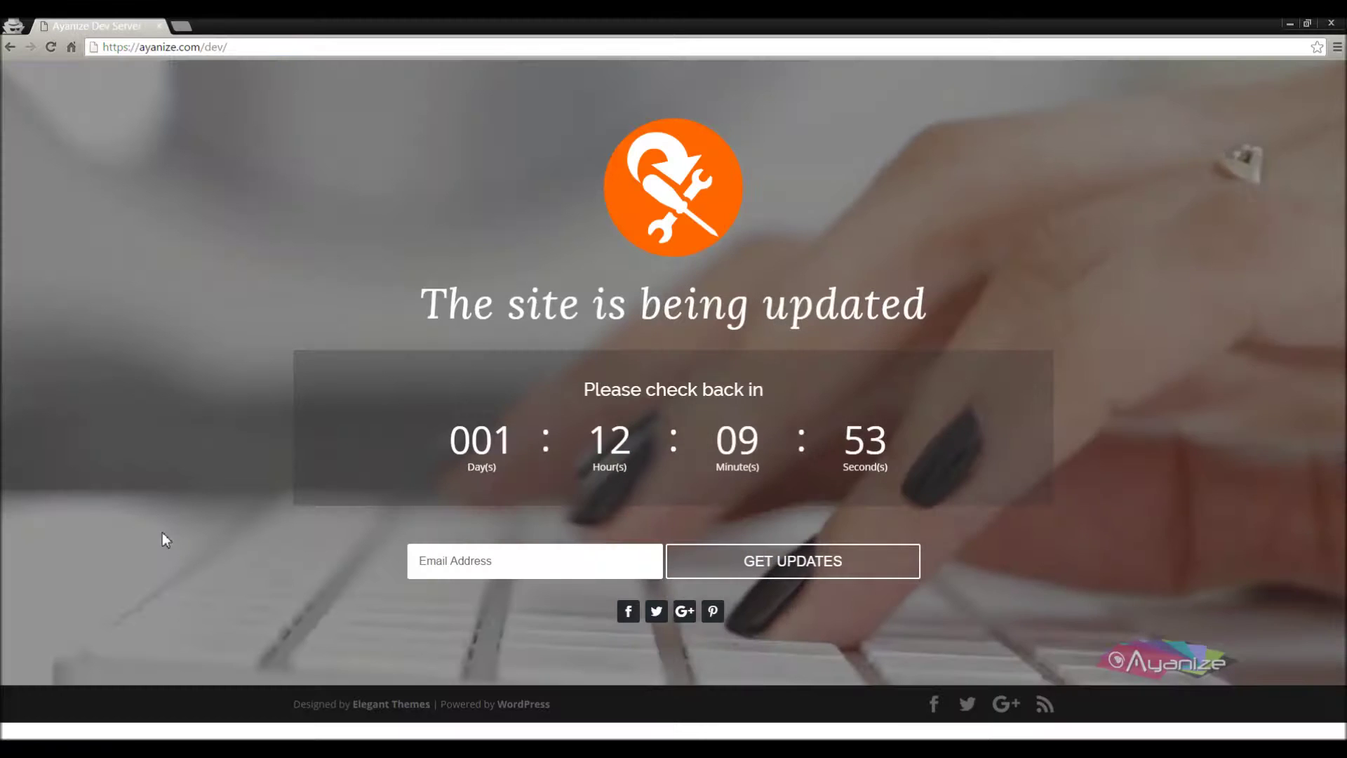
right_click(129, 400)
click(147, 445)
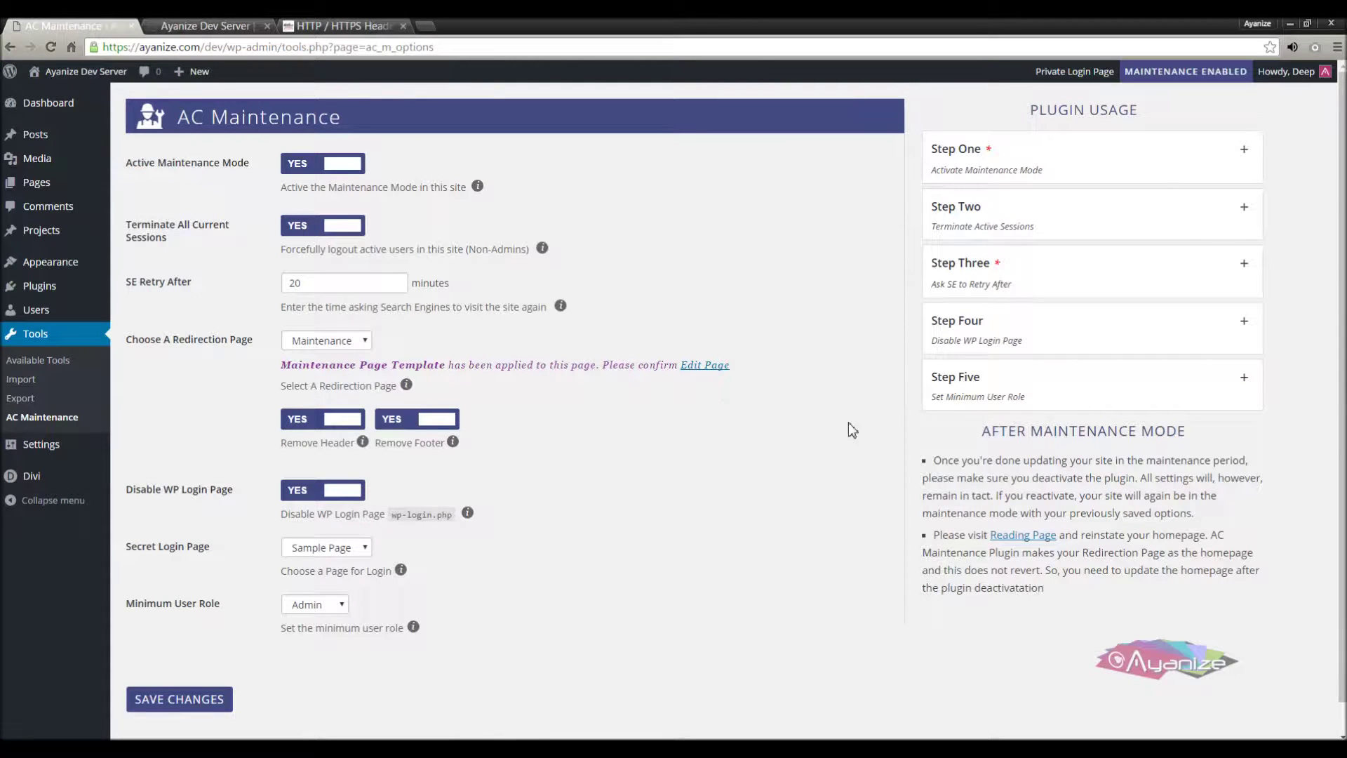
drag(1032, 478, 1141, 475)
click(972, 464)
click(337, 26)
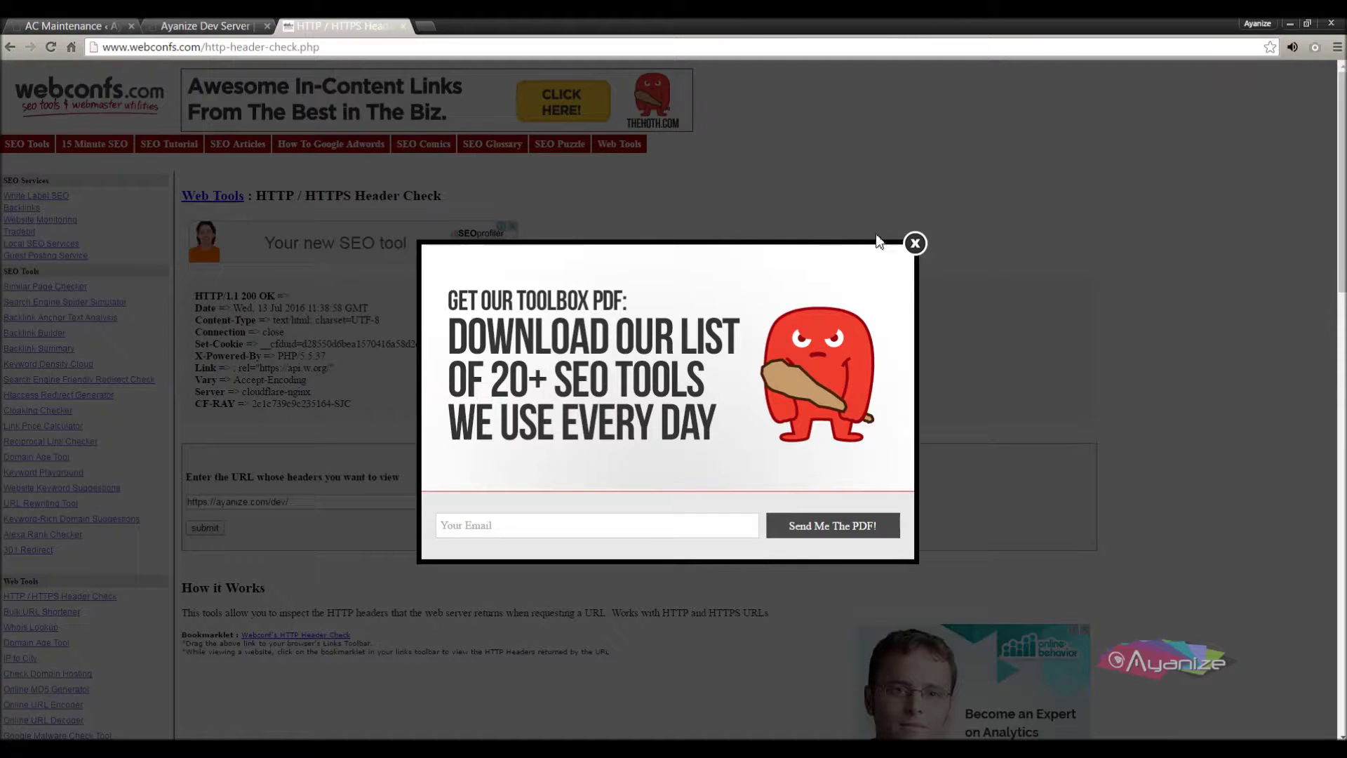
click(915, 243)
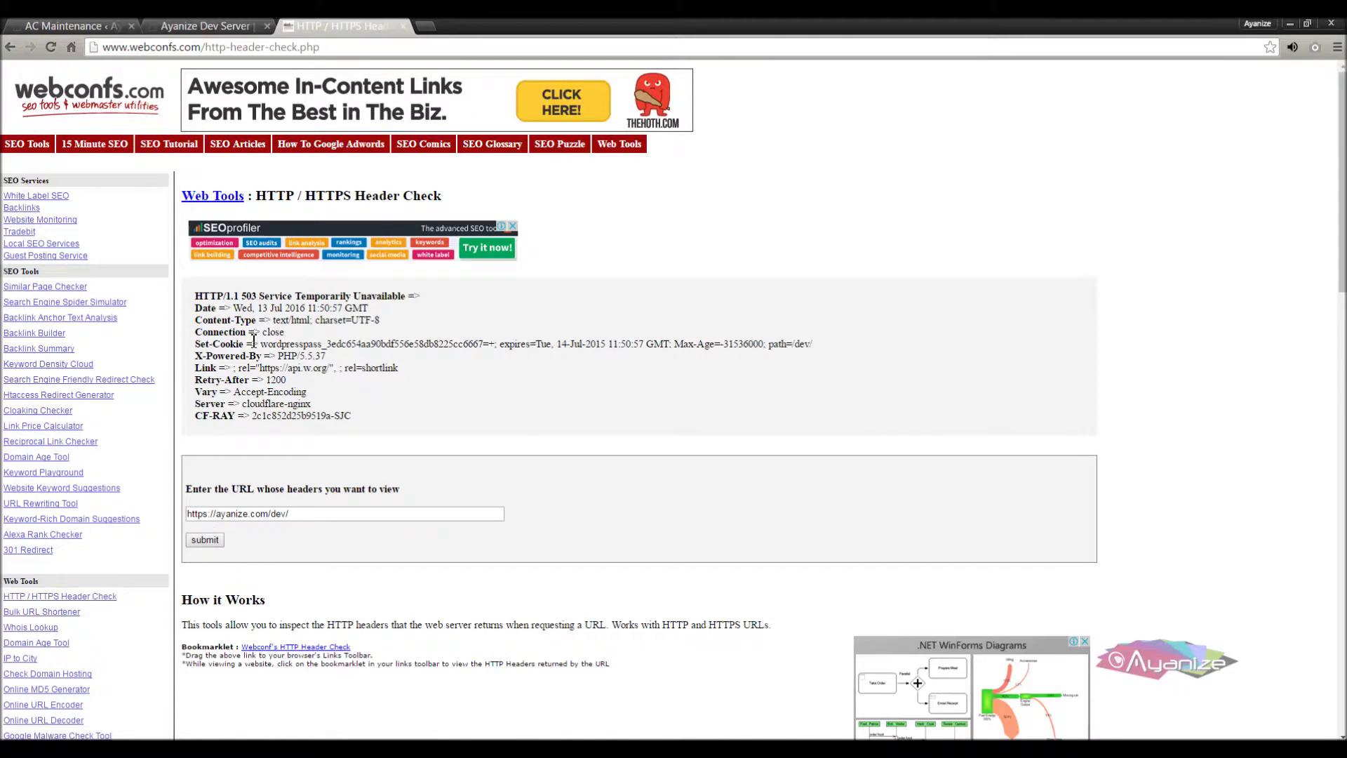
drag(241, 295, 422, 296)
click(446, 301)
drag(197, 383, 289, 381)
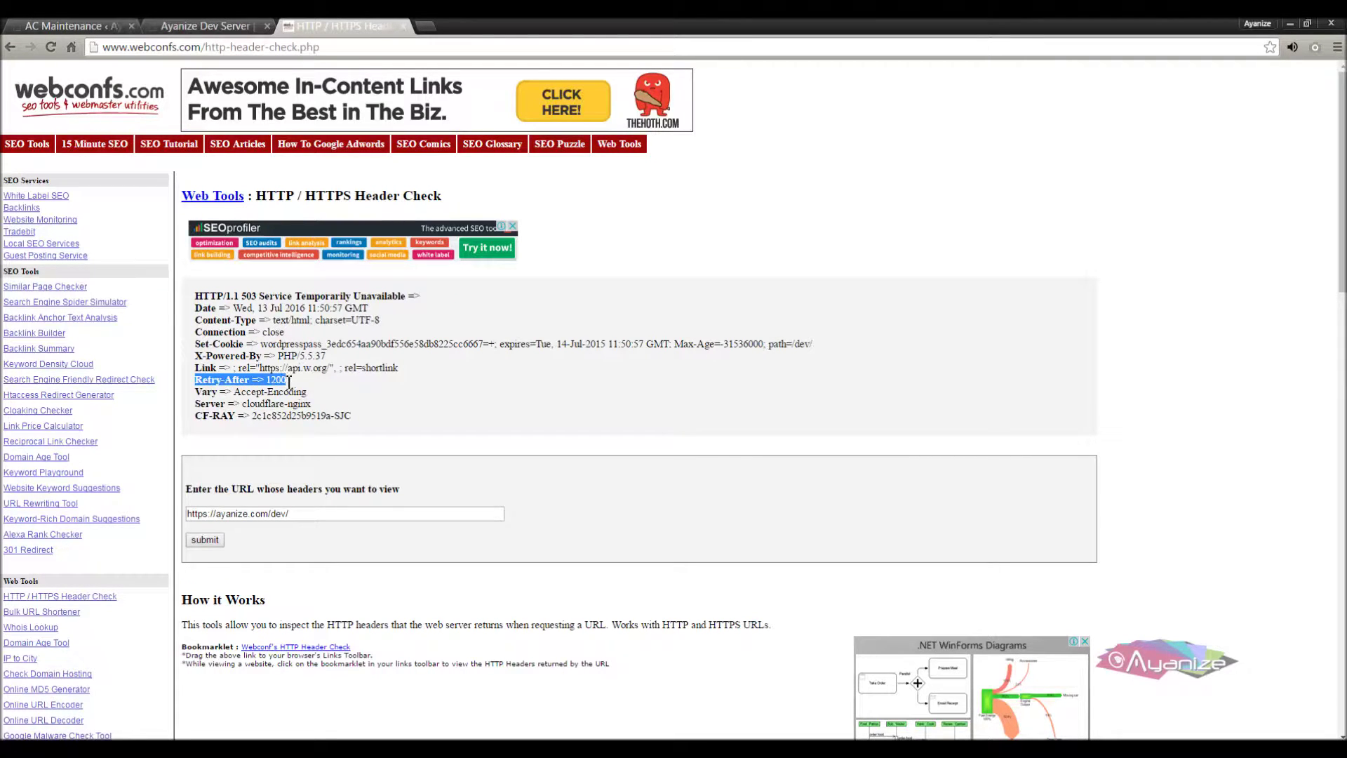
click(302, 393)
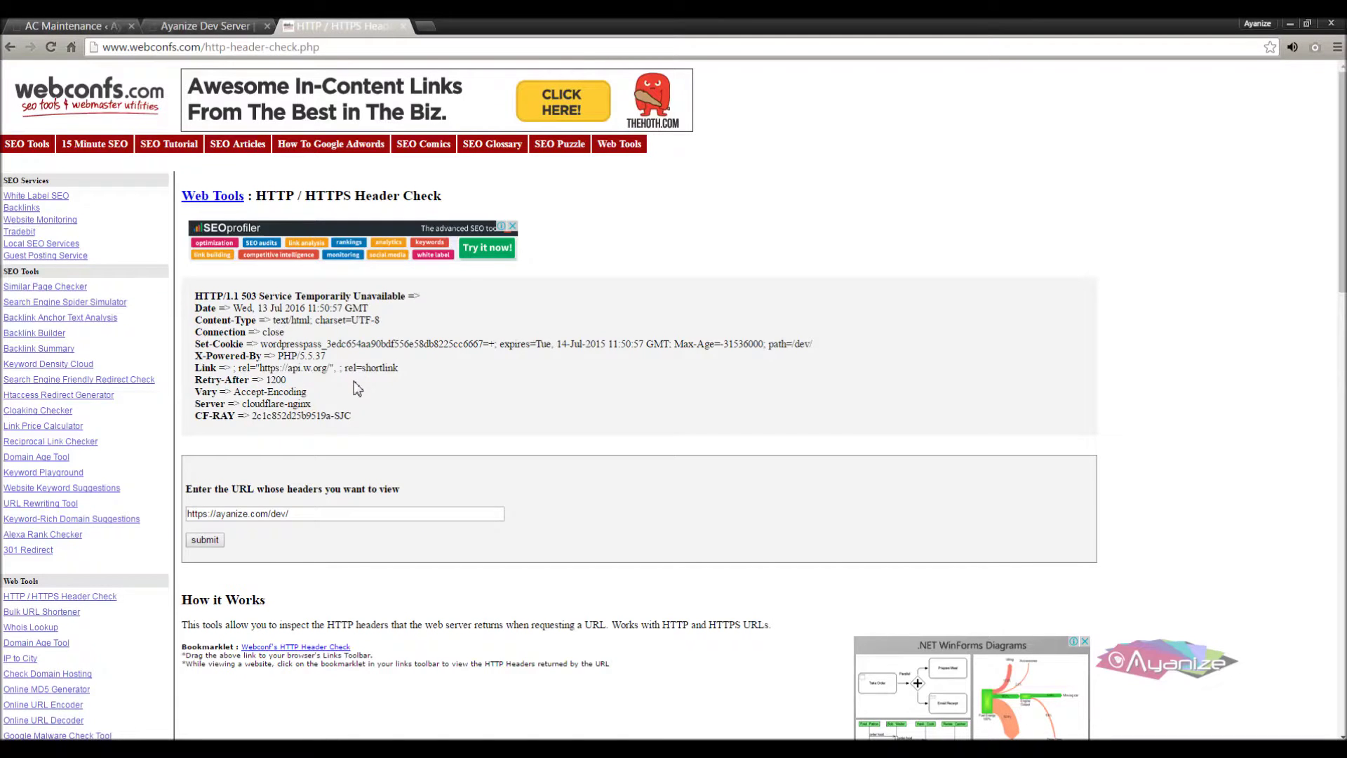
click(66, 26)
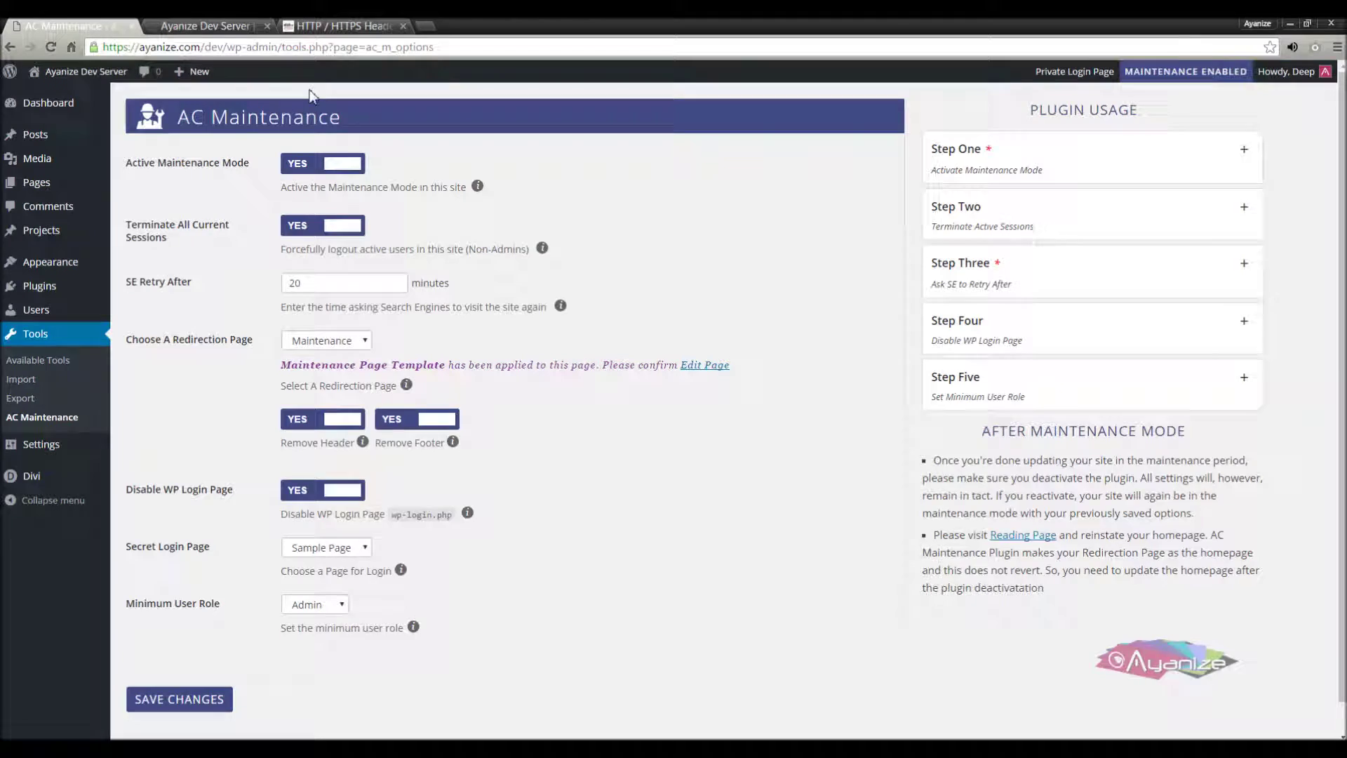
key(ctrl+Tab)
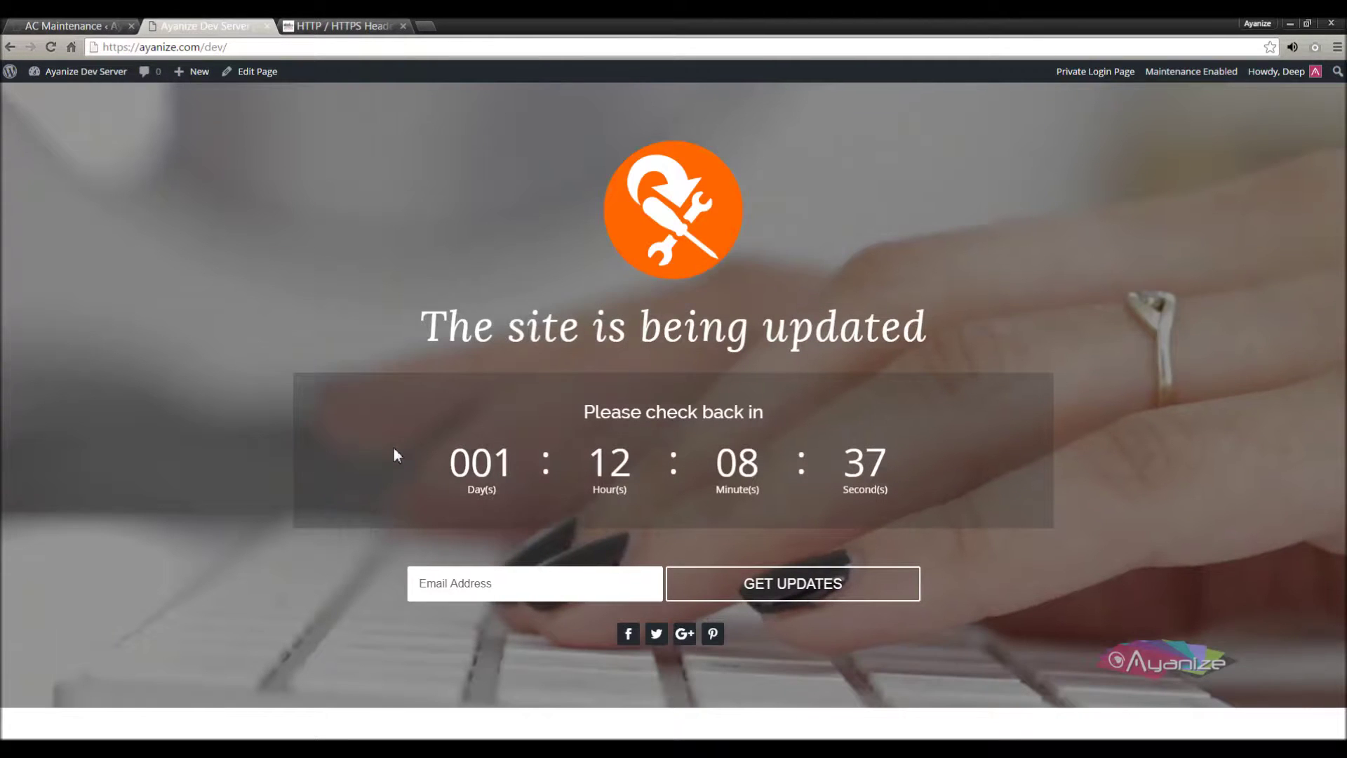
key(ctrl+shift+i)
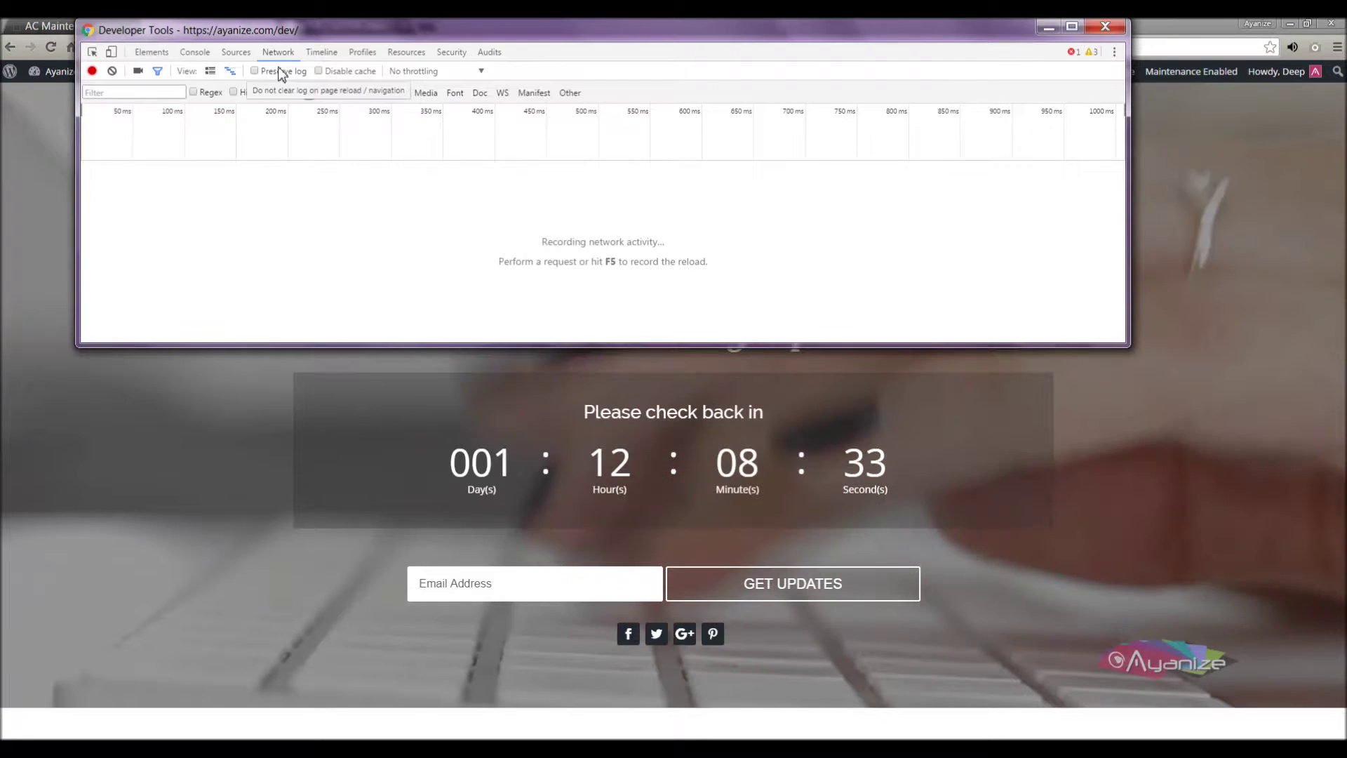
key(F5)
key(F5)
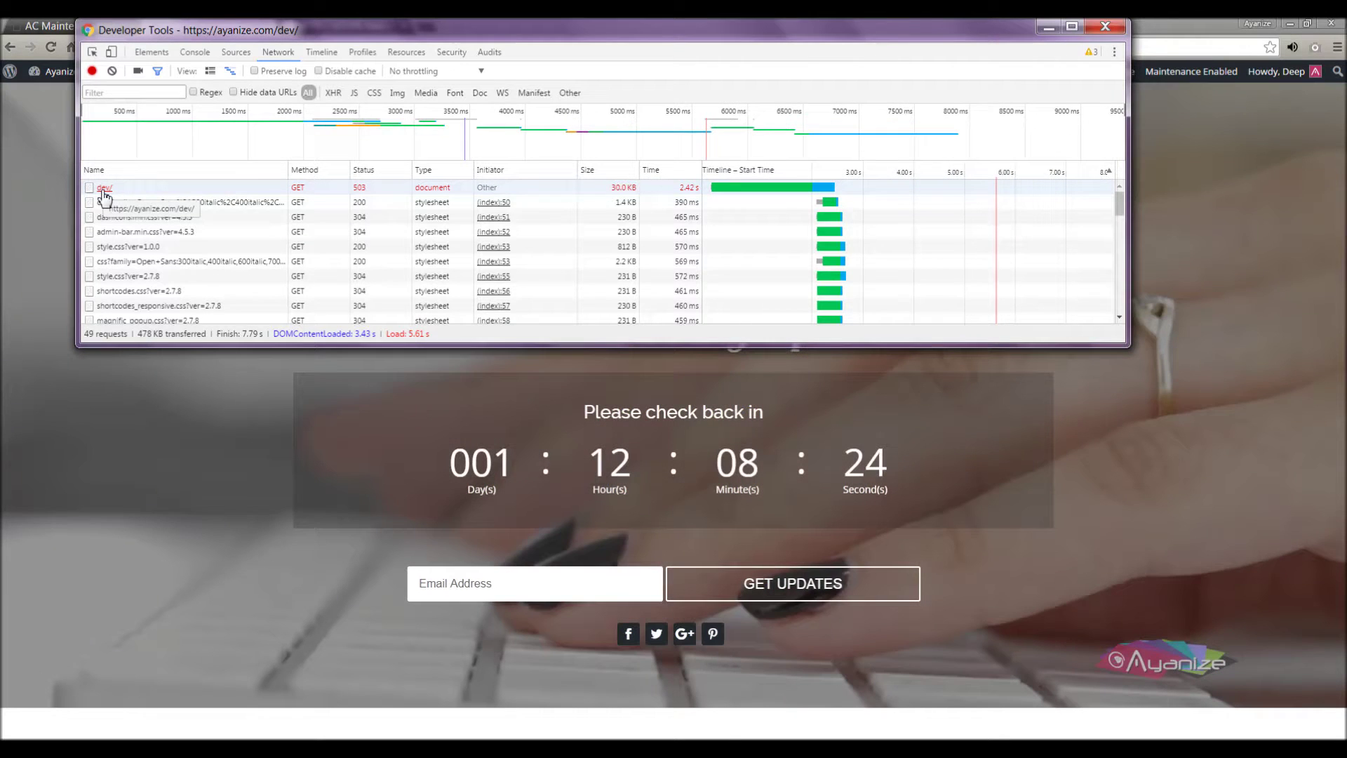
click(103, 189)
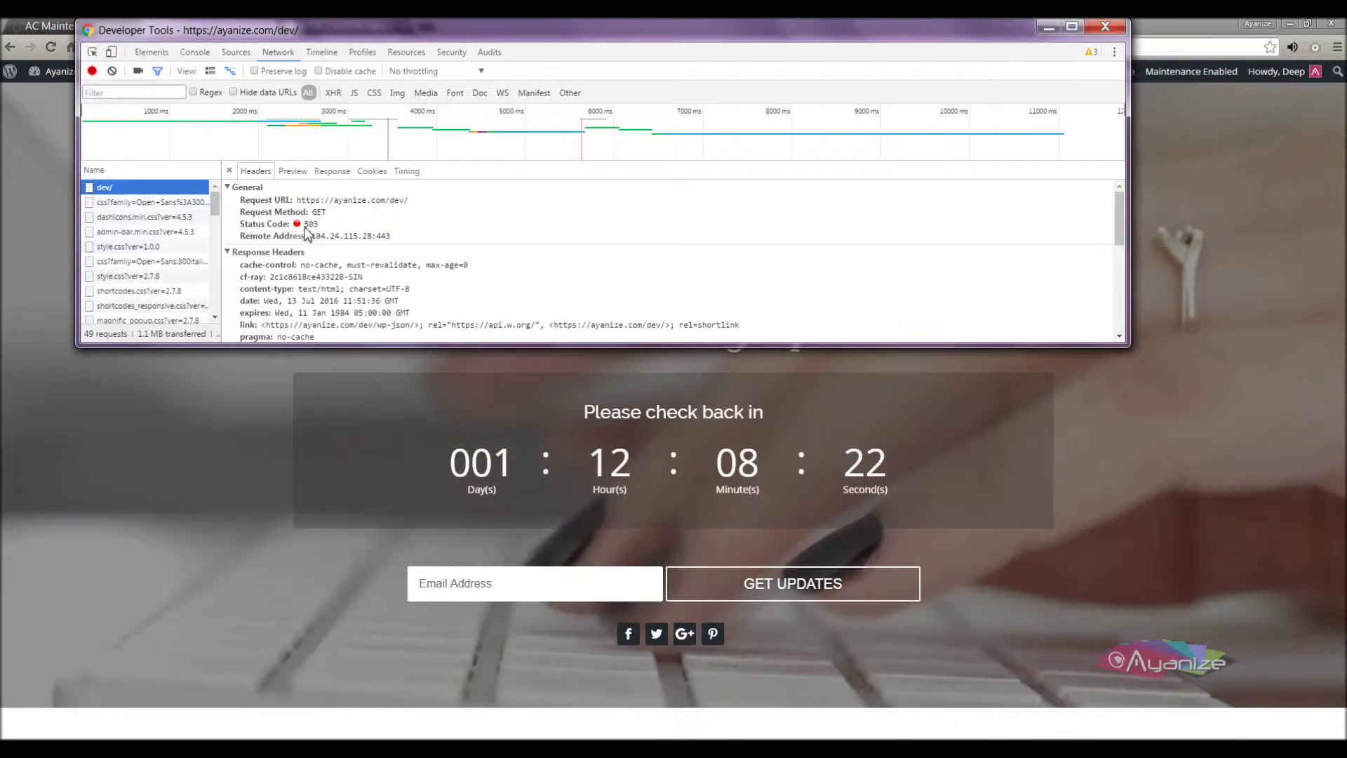
scroll(244, 280, down, 3)
scroll(244, 284, up, 2)
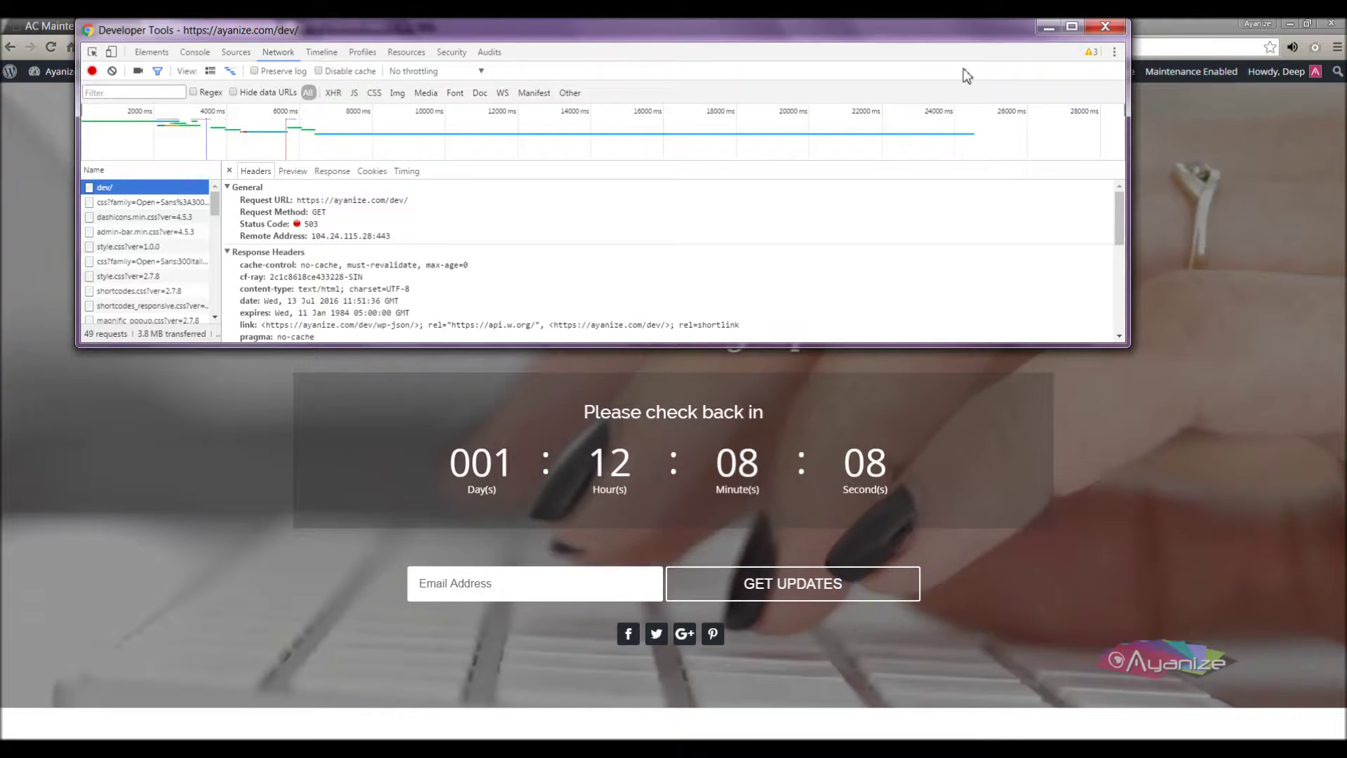
click(1105, 26)
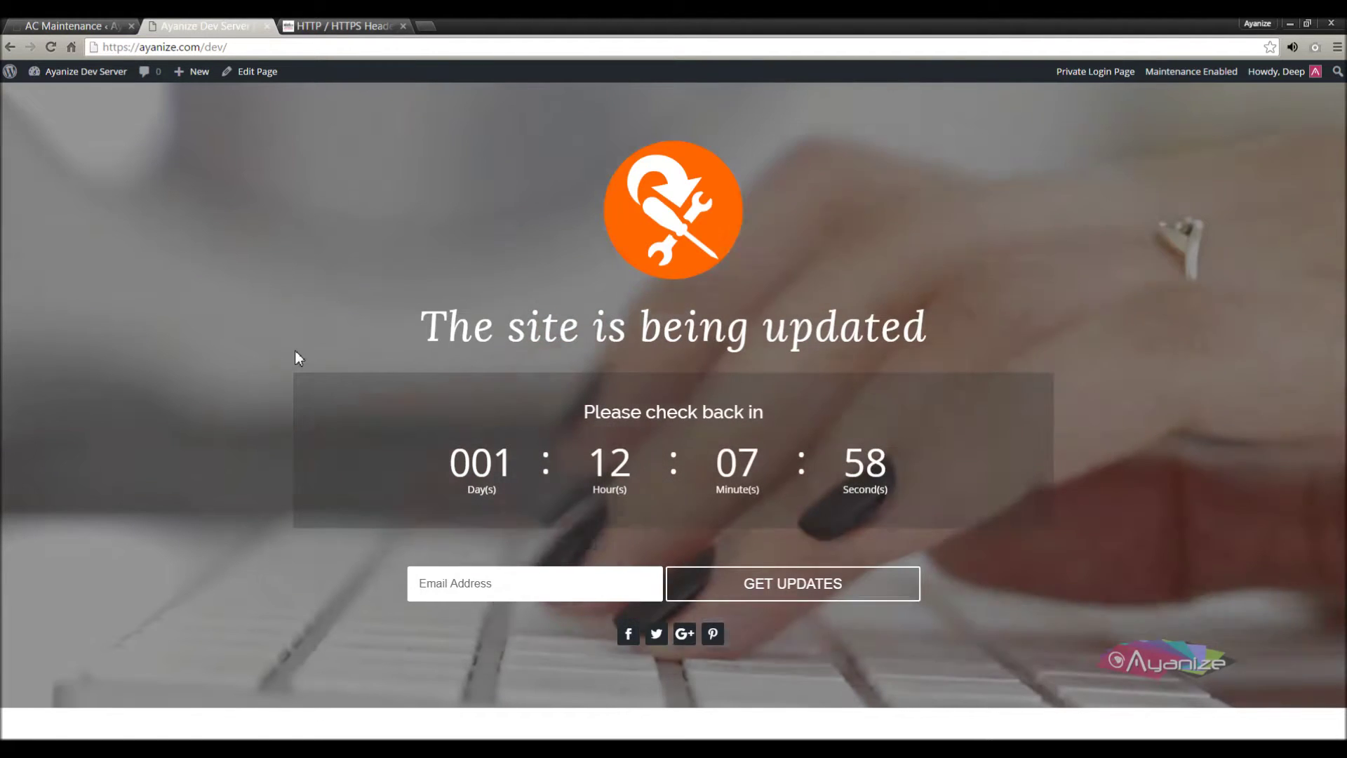
key(ctrl+shift+Tab)
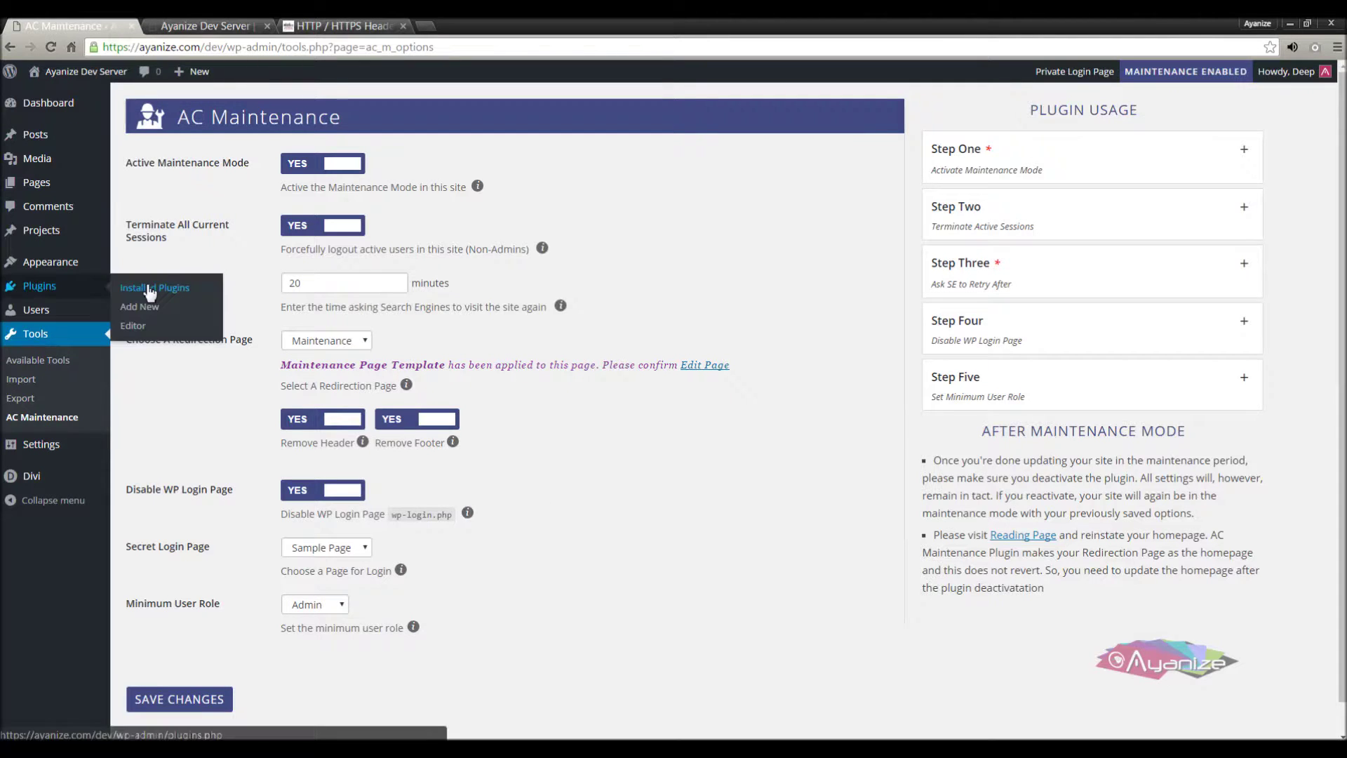
Deactivate AC Maintenance, set Reading's front page to Your latest posts, save, and reload the site
click(146, 287)
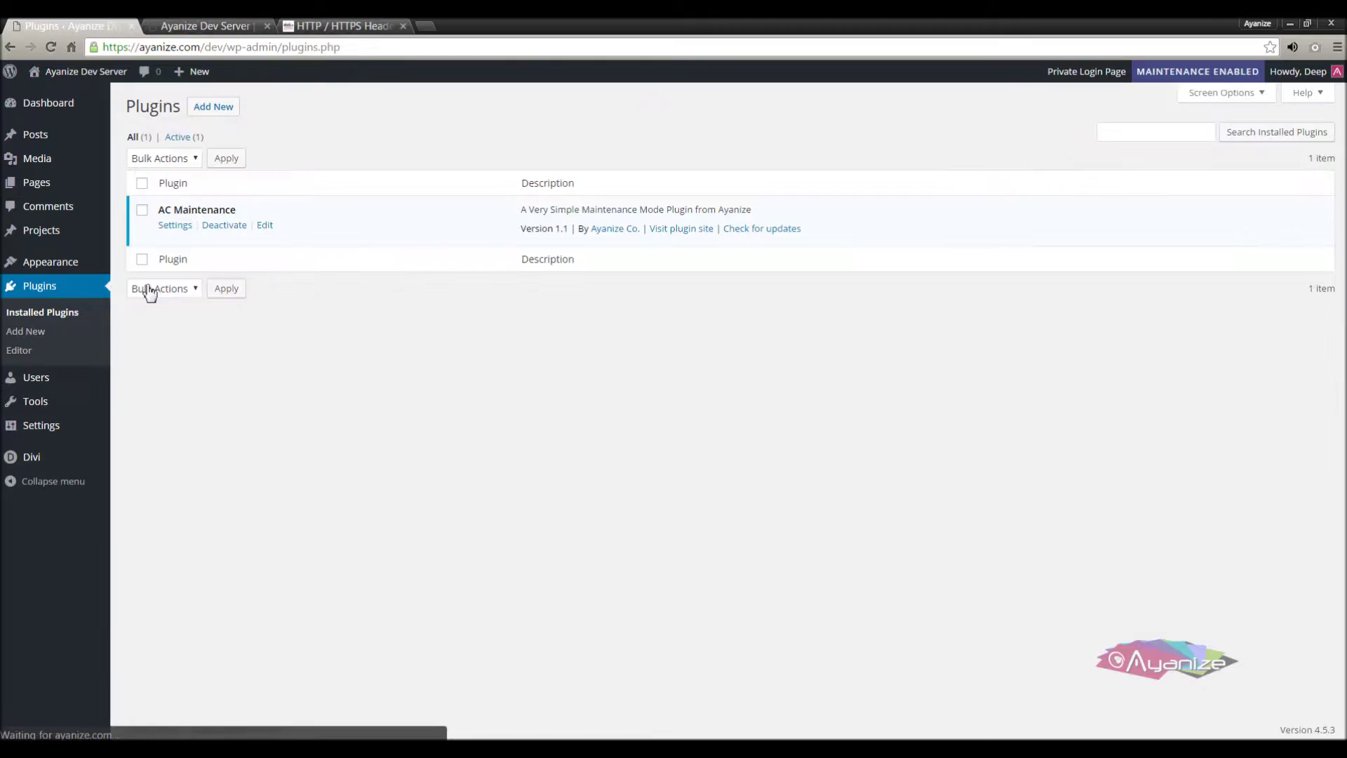
click(222, 225)
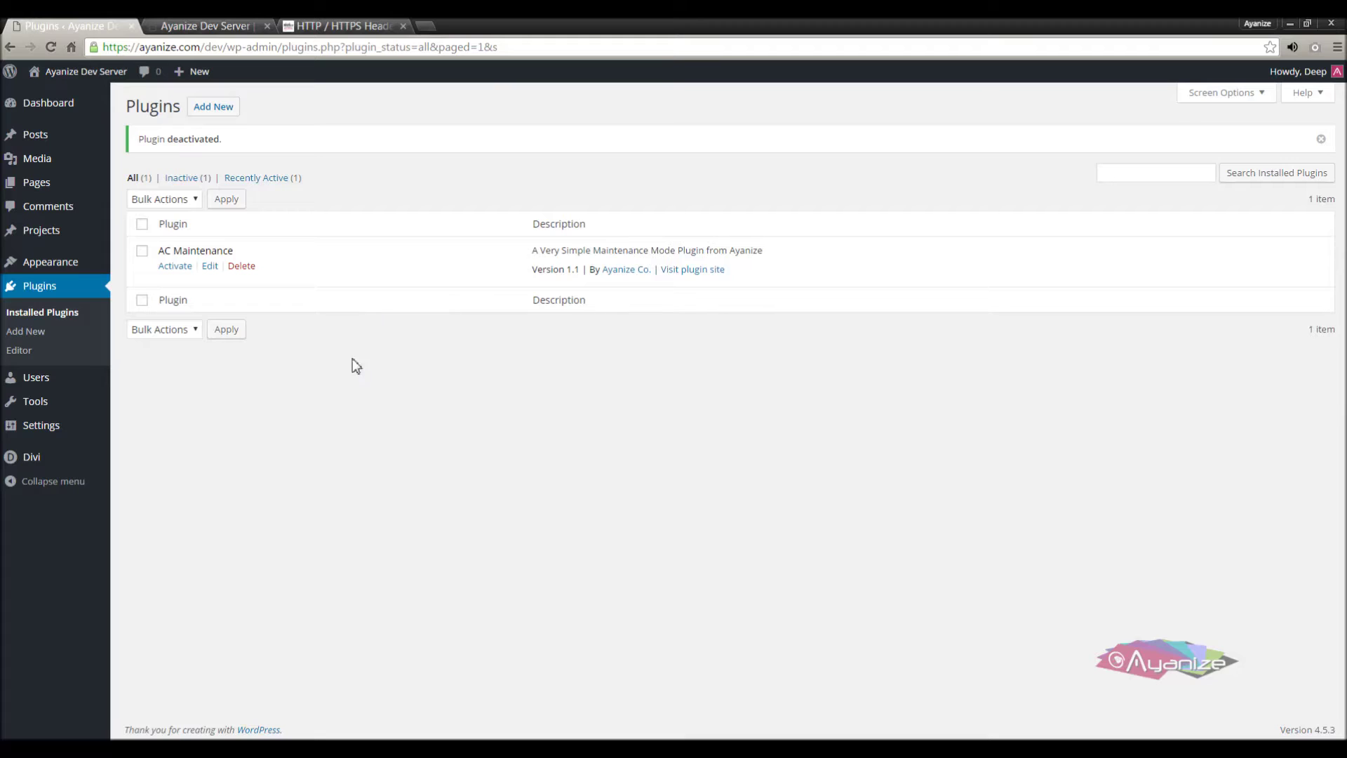
mouse_move(54, 439)
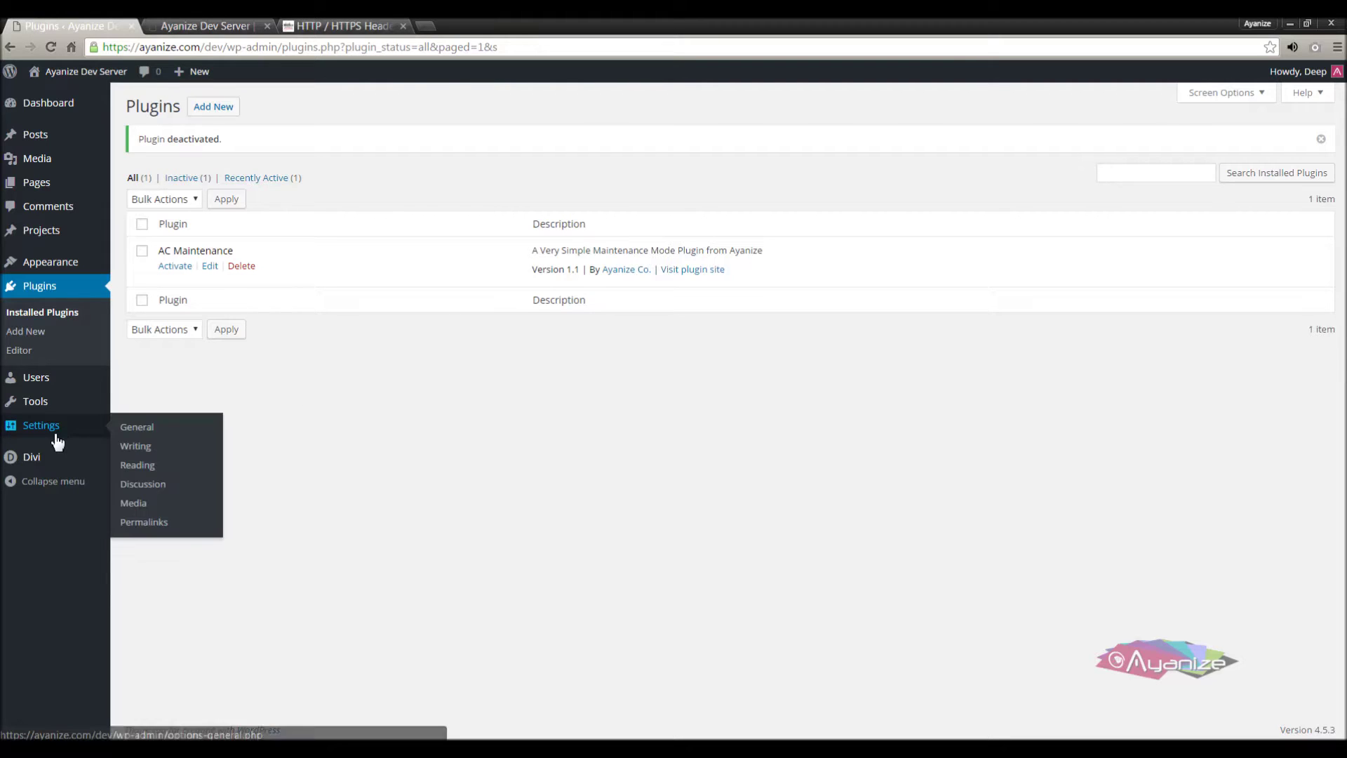
click(148, 468)
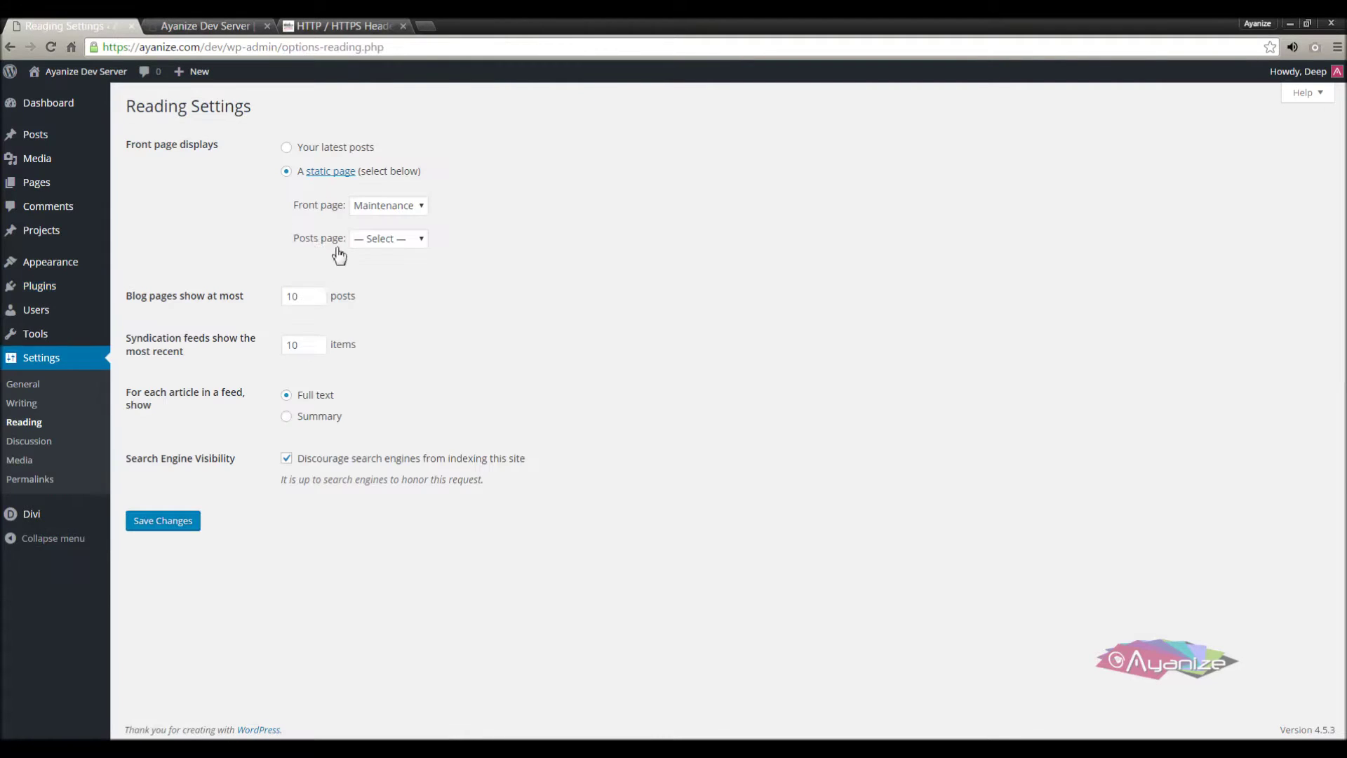
click(421, 212)
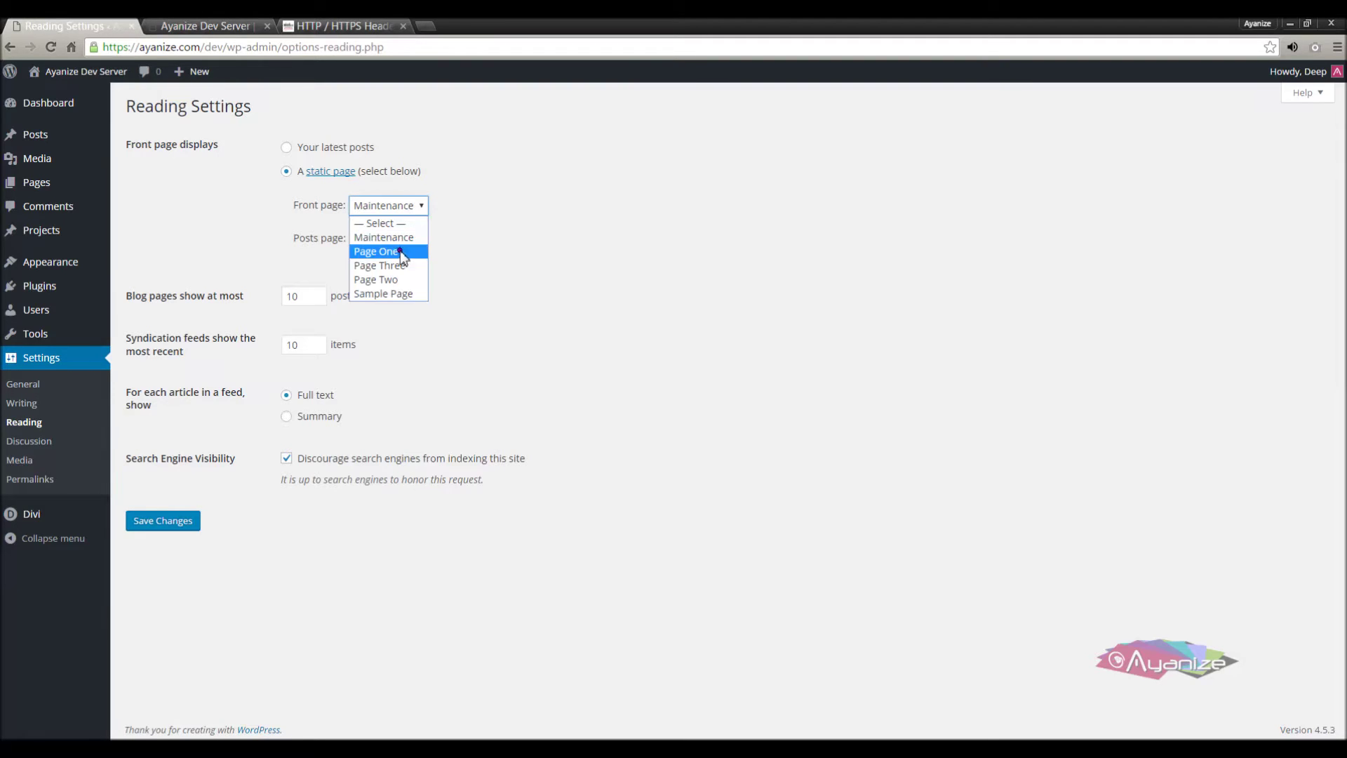
click(379, 251)
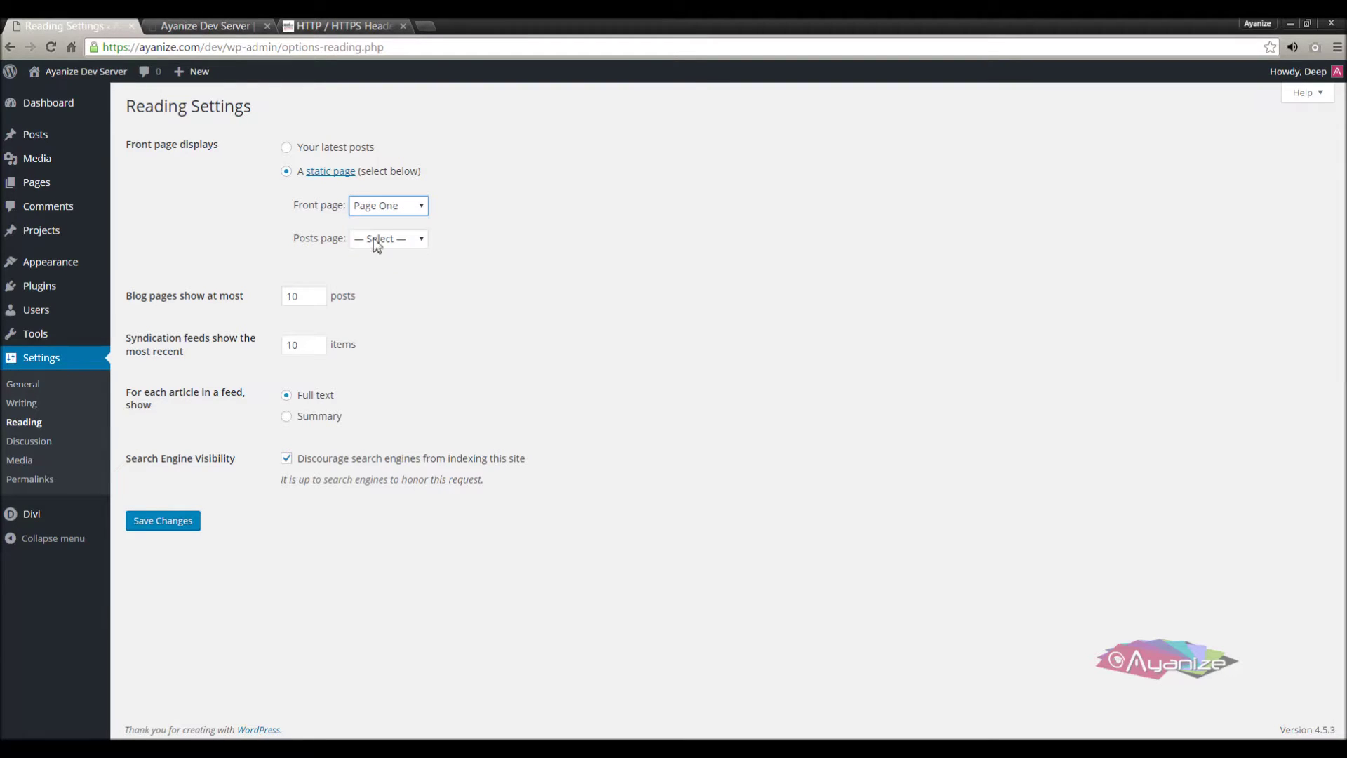
click(286, 148)
click(176, 520)
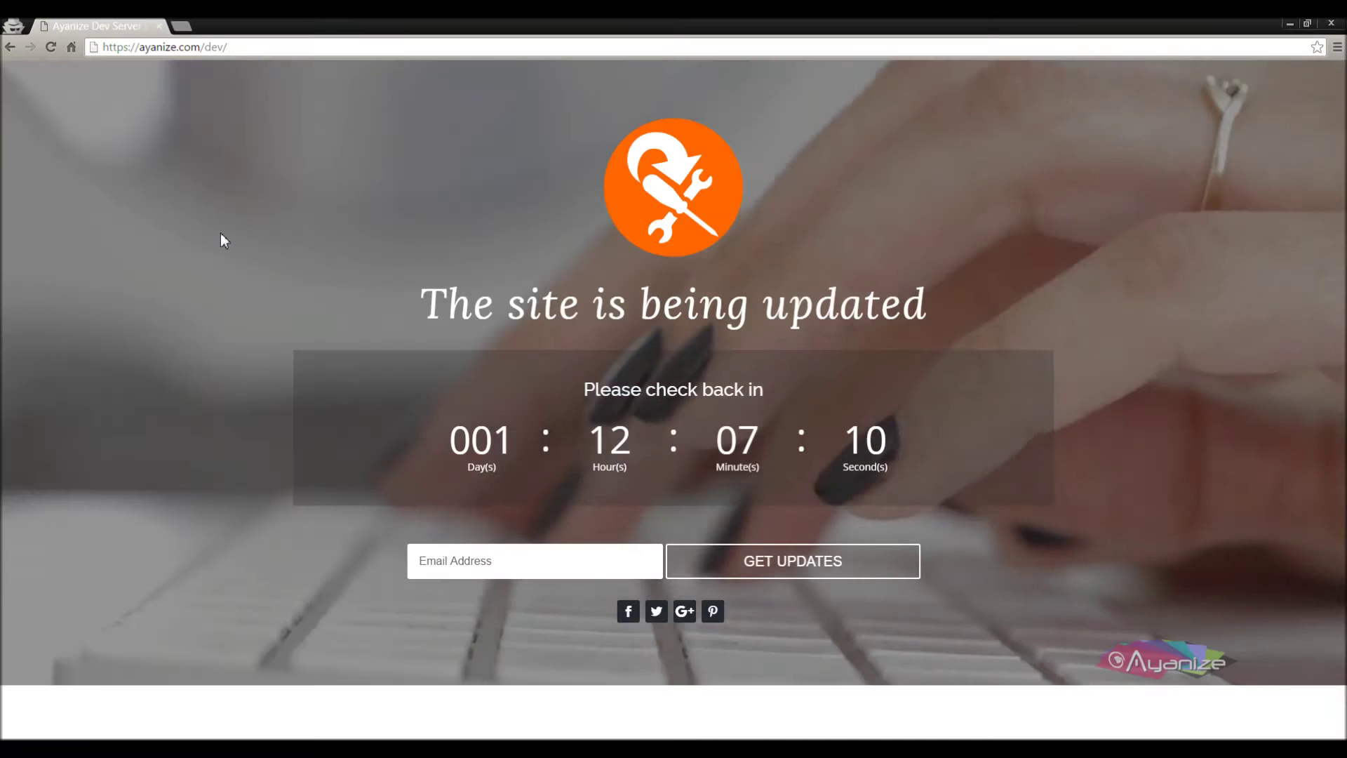
right_click(220, 233)
click(246, 284)
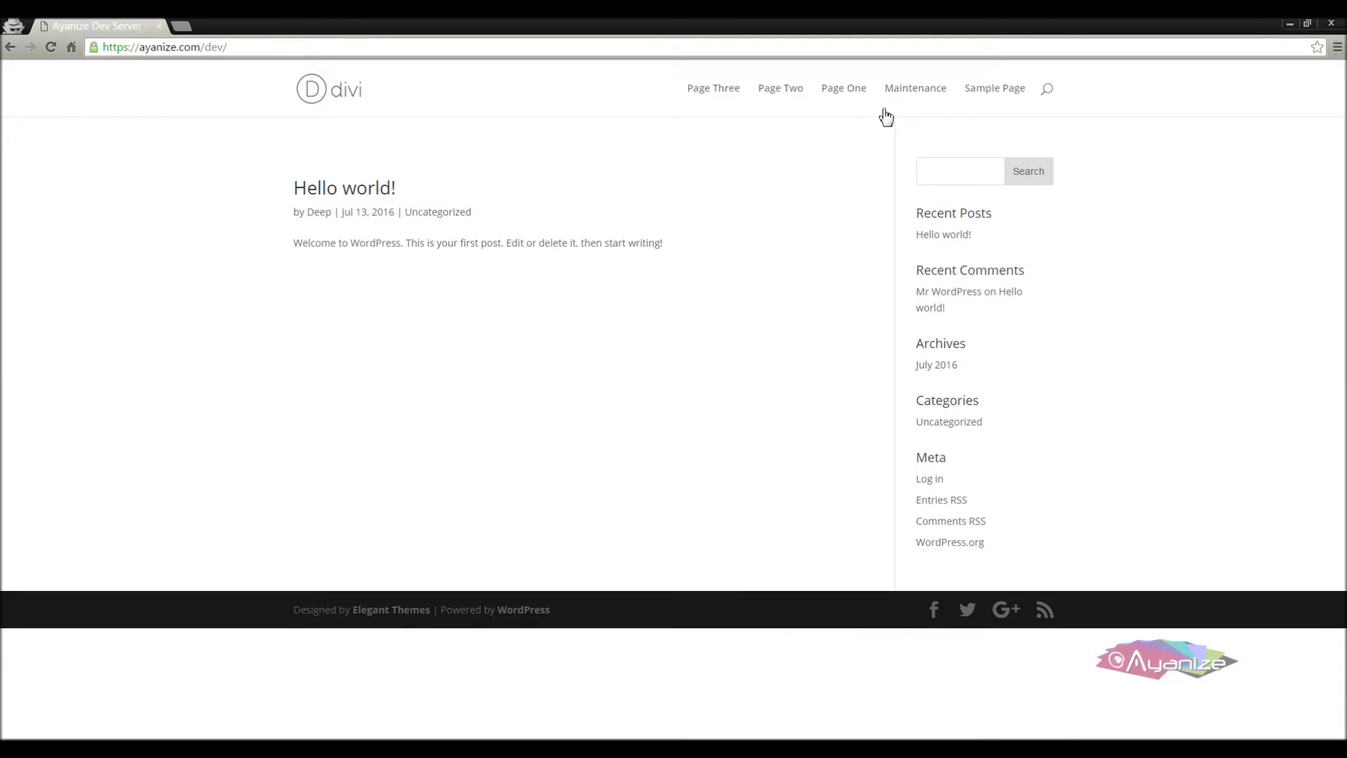
Browse the live site's Sample Page and Page Two, then return to the home page
click(986, 88)
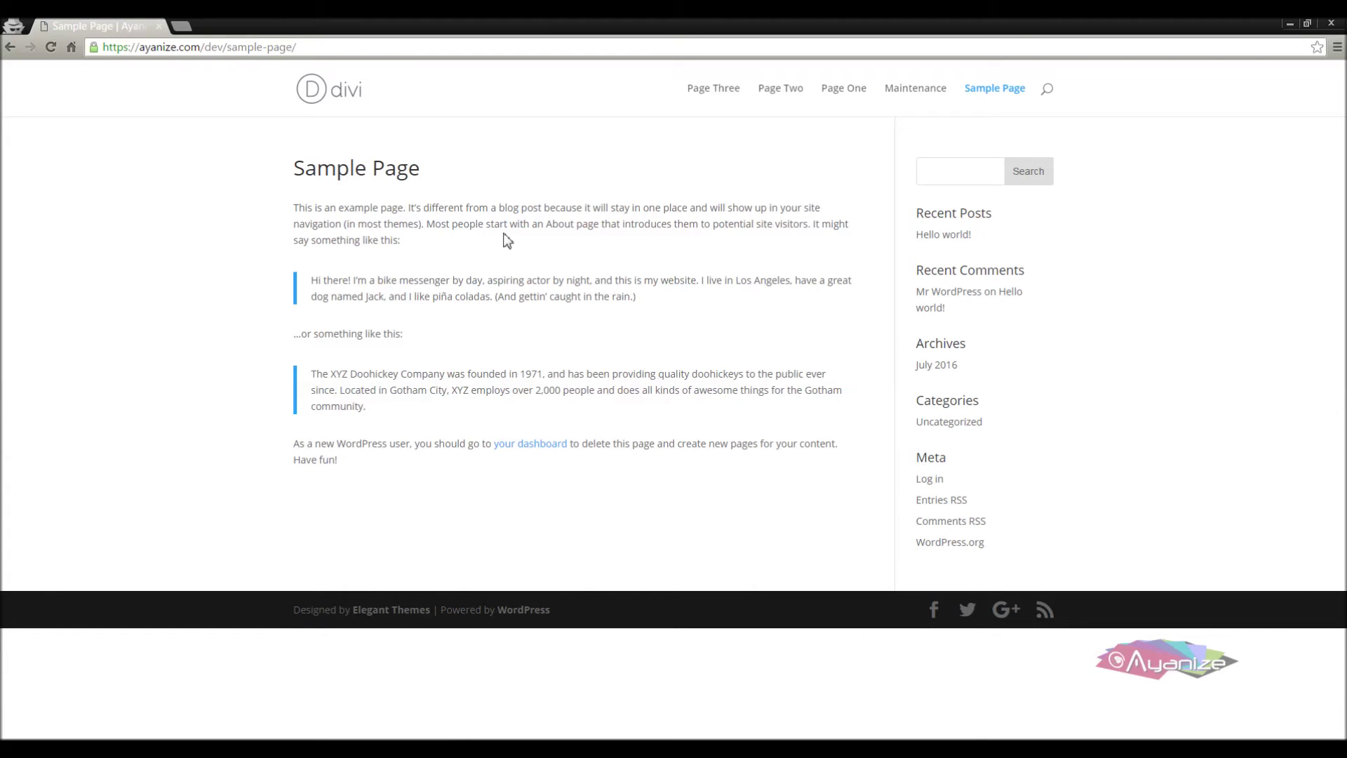
click(780, 93)
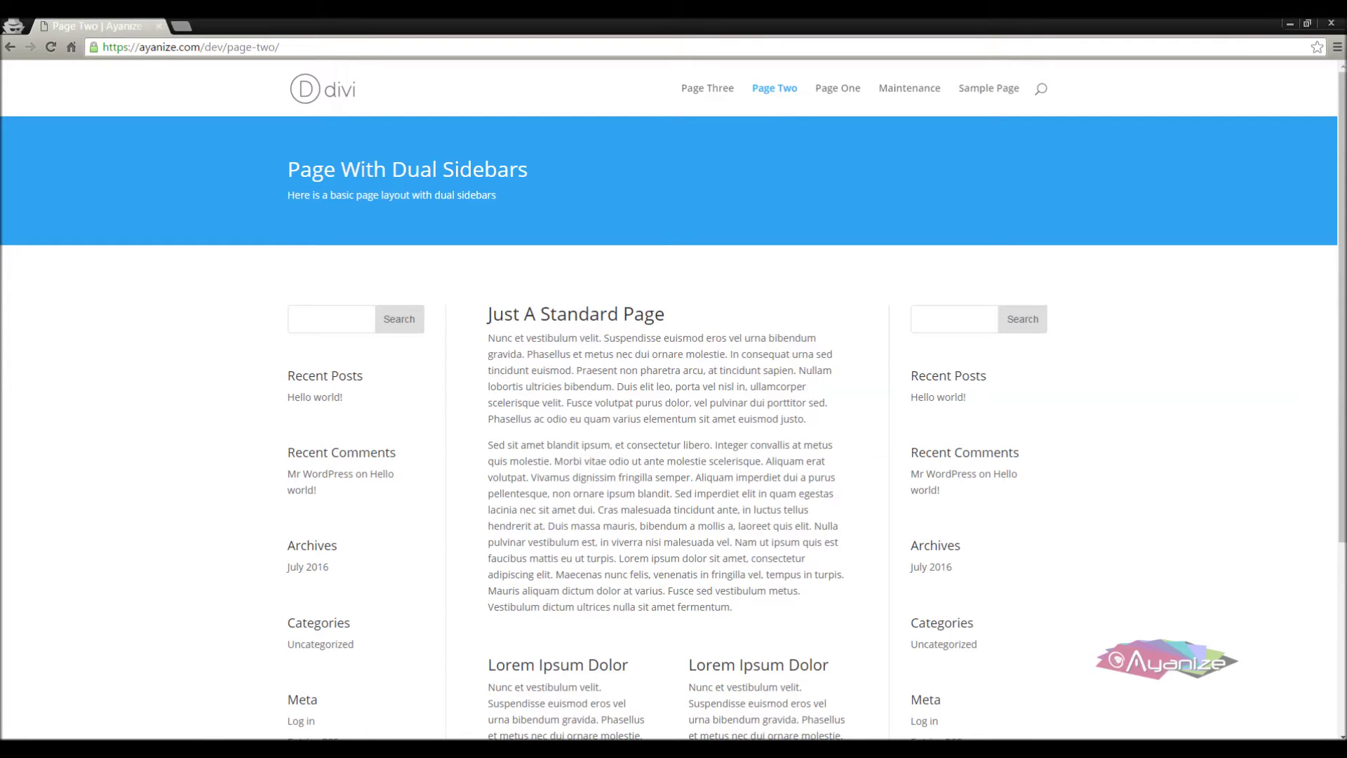
click(307, 98)
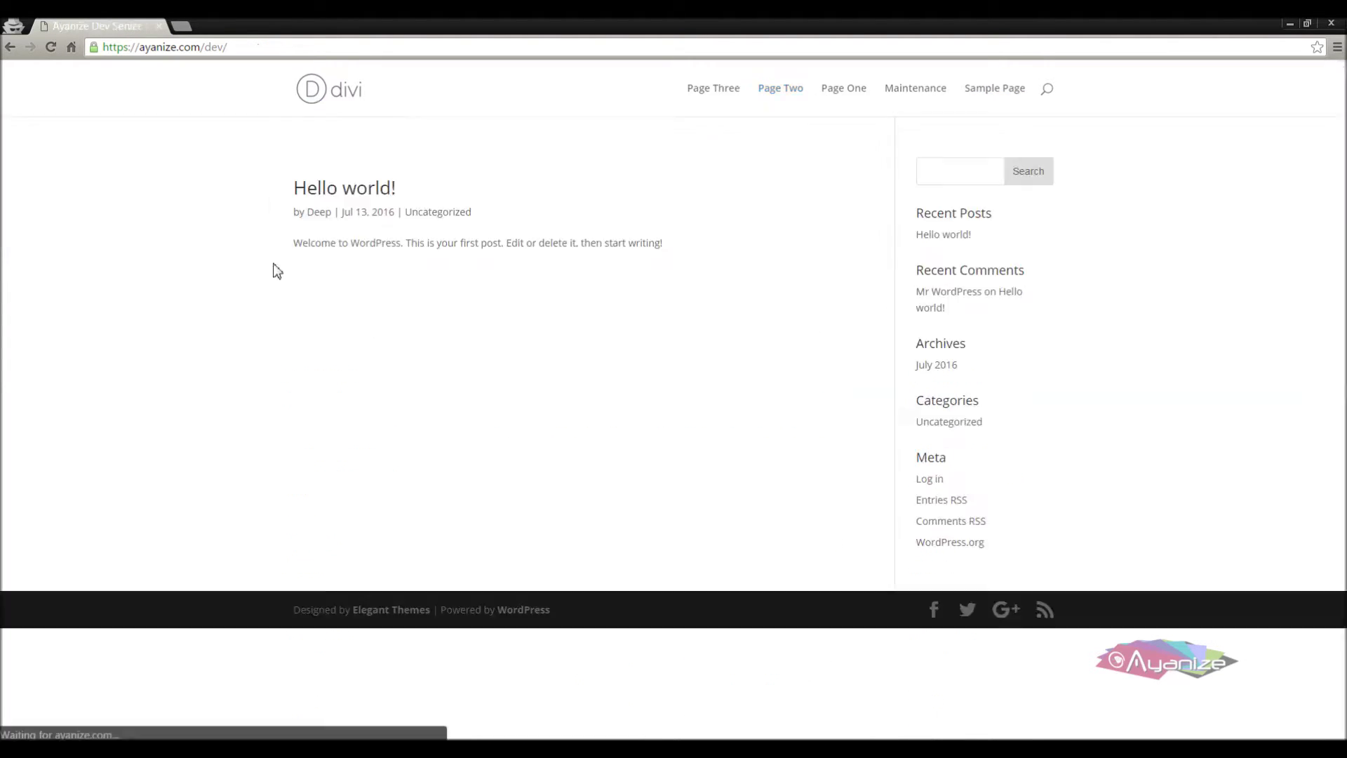
Confirm in DevTools Network that the dev/ request returns status 200
key(F12)
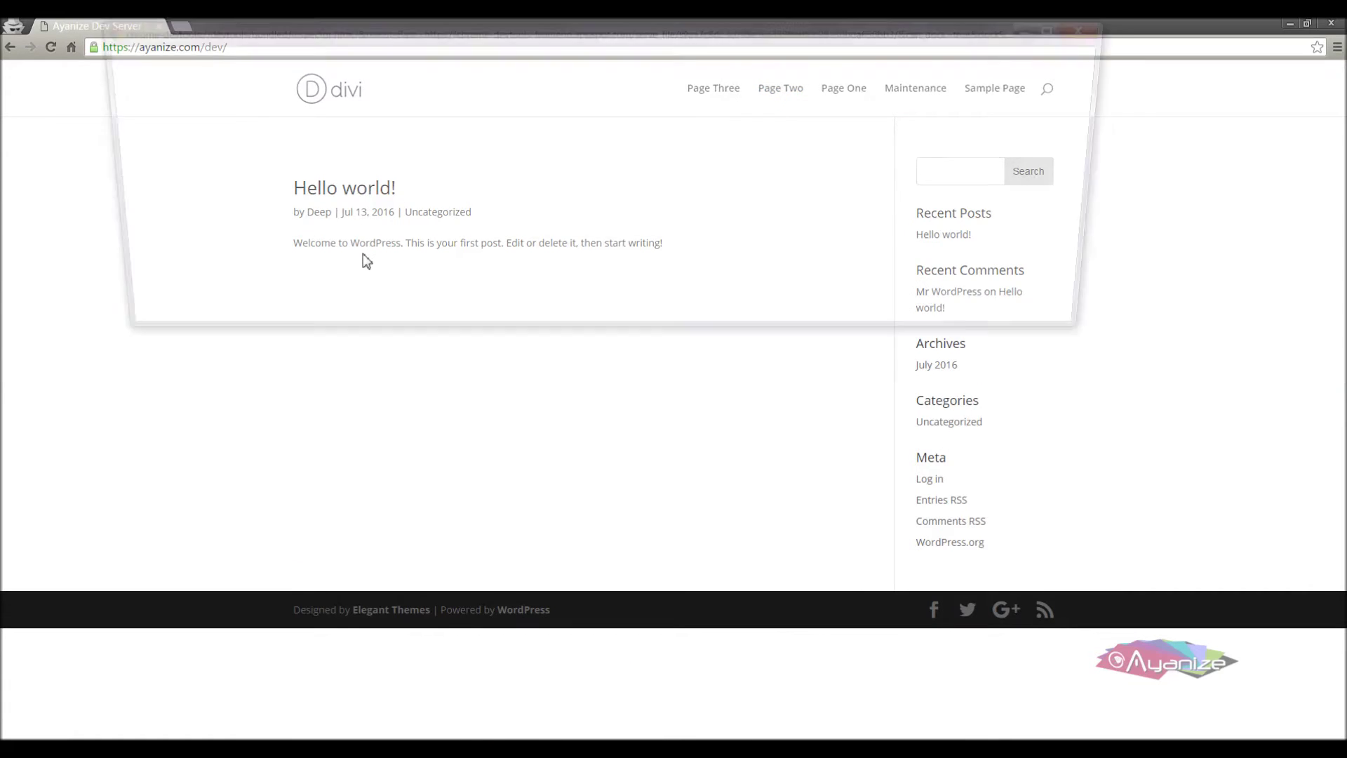
scroll(477, 223, up, 5)
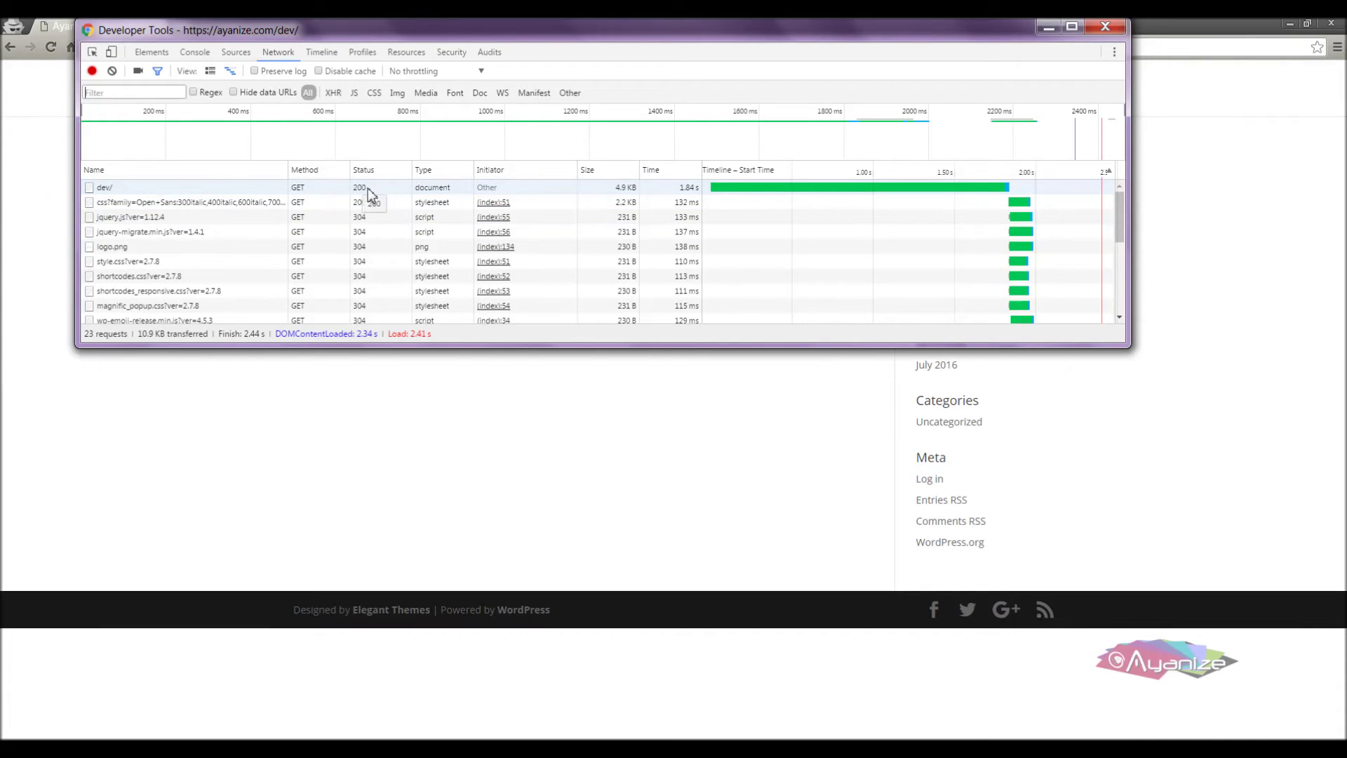
click(332, 400)
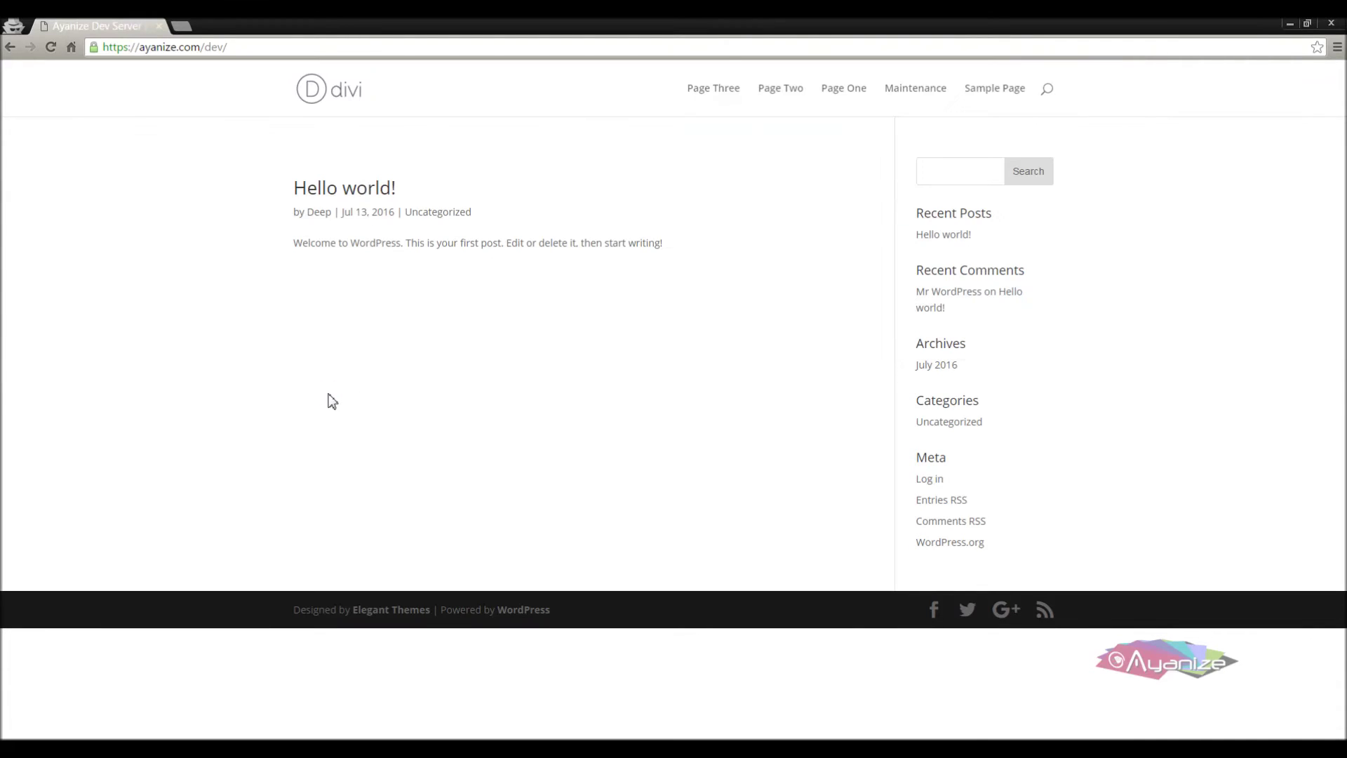